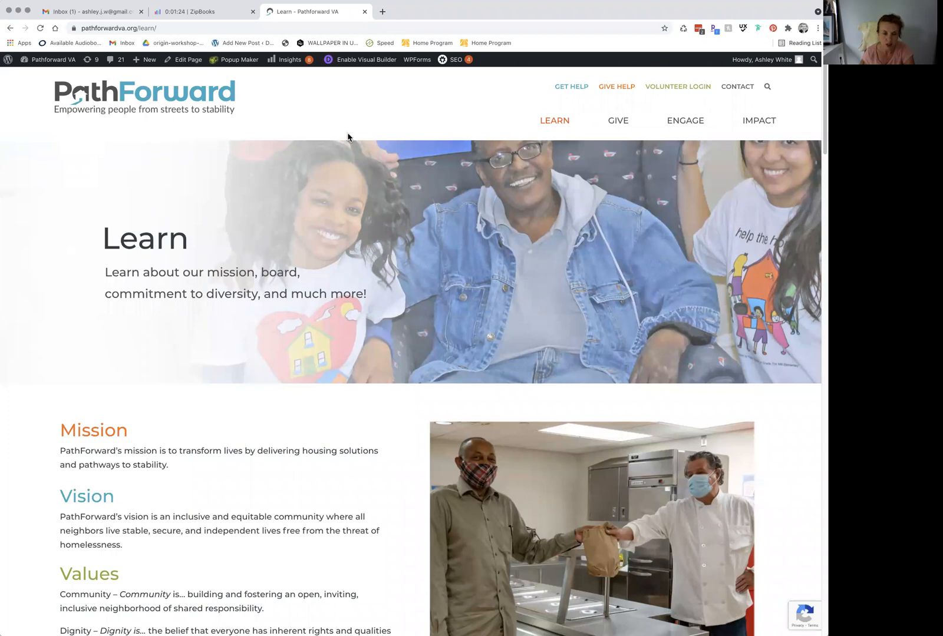
scroll(392, 142, "up", 1)
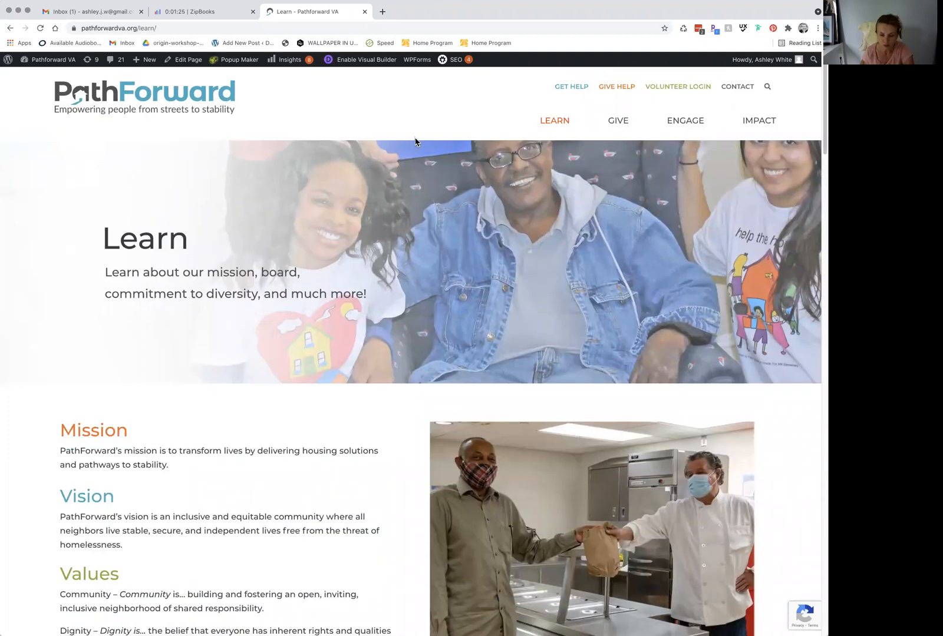
scroll(416, 141, "down", 1)
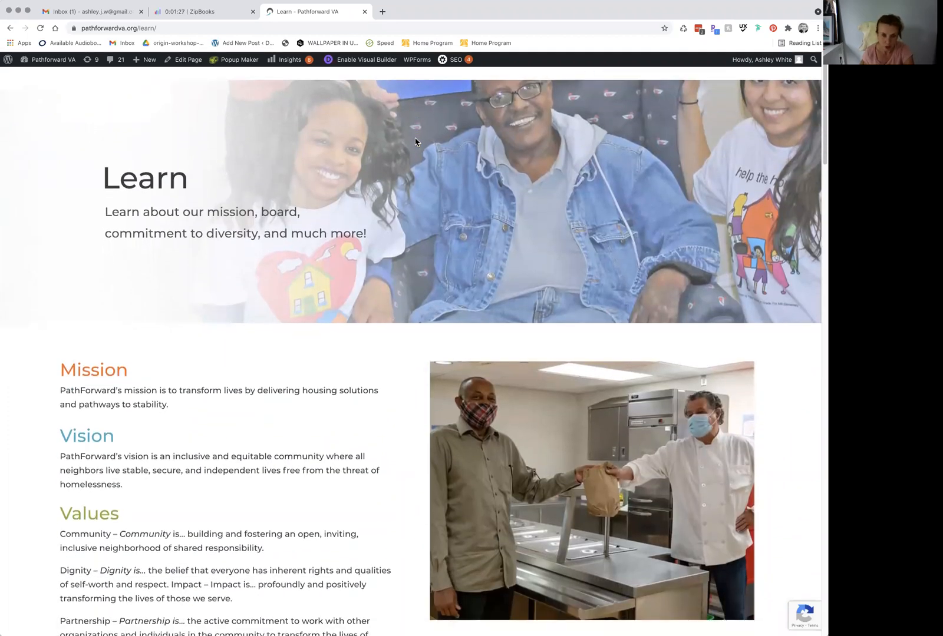
scroll(416, 141, "up", 1)
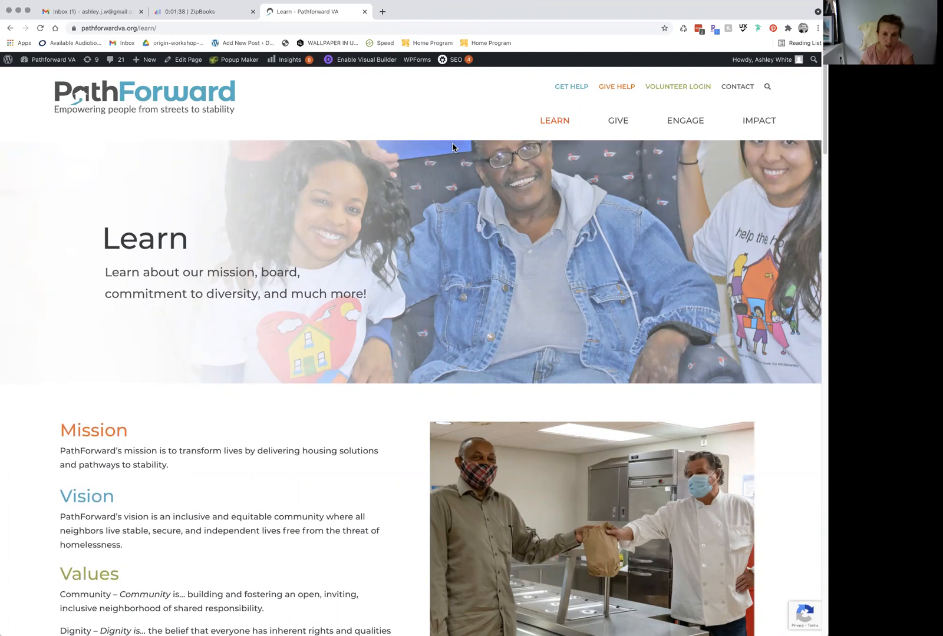
scroll(452, 148, "down", 3)
scroll(453, 148, "up", 3)
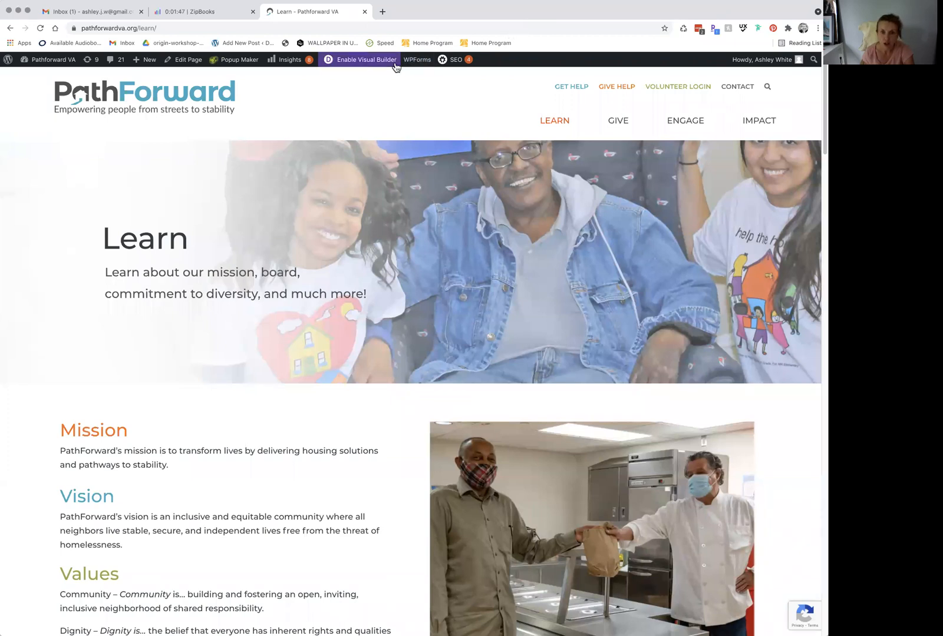
scroll(449, 182, "down", 6)
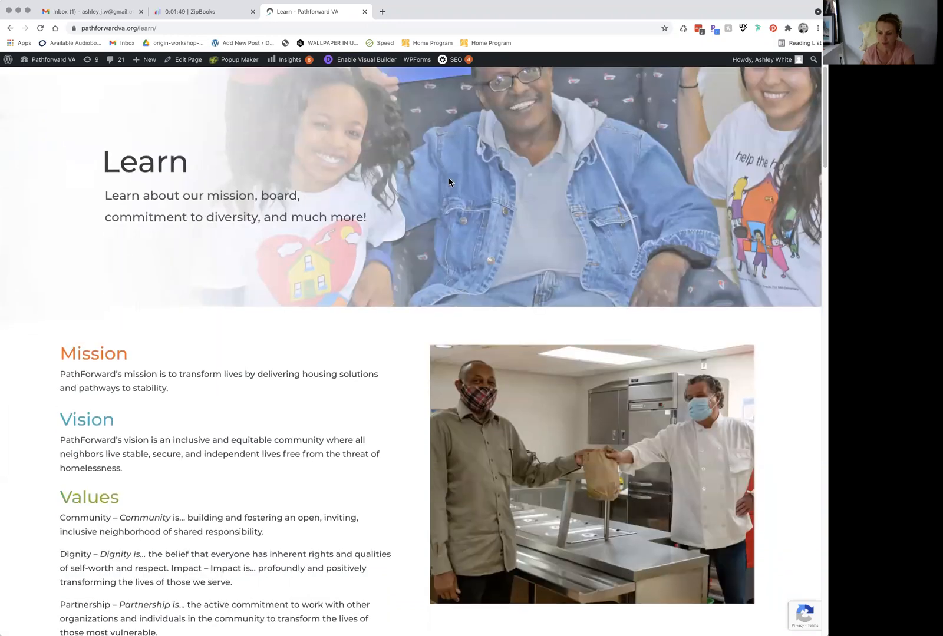
scroll(449, 182, "up", 6)
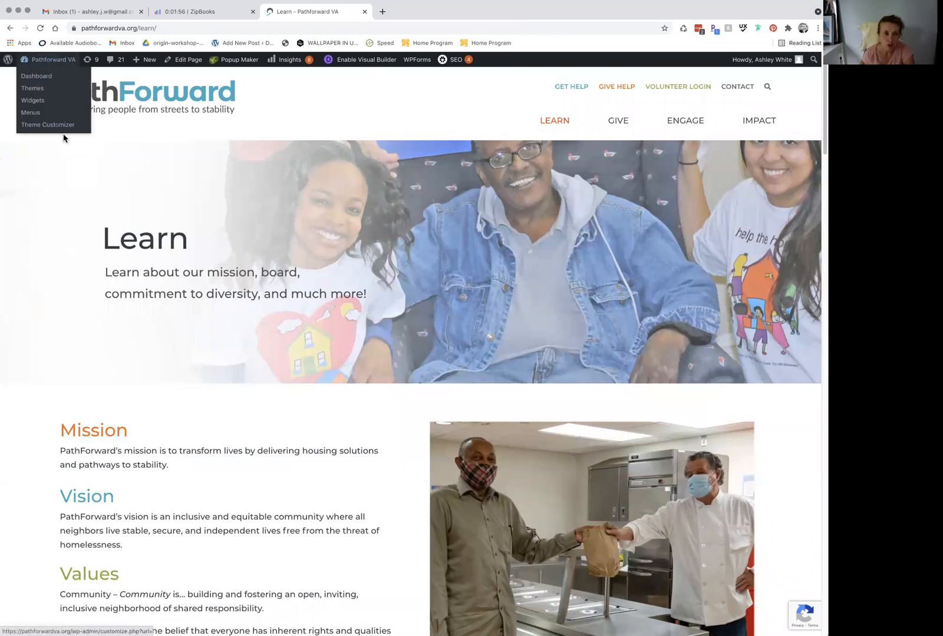
mouse_move(48, 63)
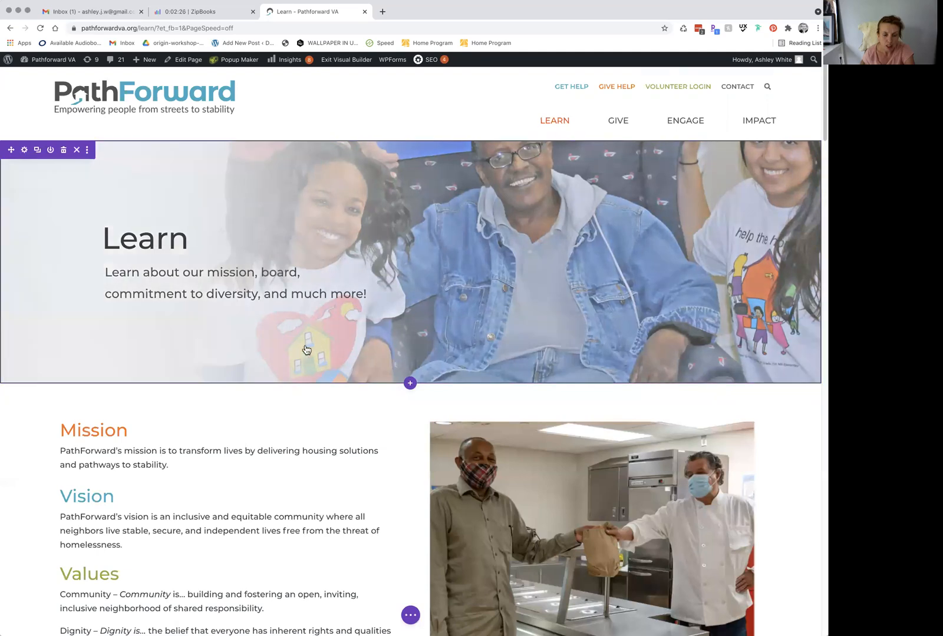
Step: Examine the Learn page's section, row and module outlines in the visual builder, from the hero banner down to the History text
scroll(307, 404, "down", 2)
scroll(307, 404, "up", 2)
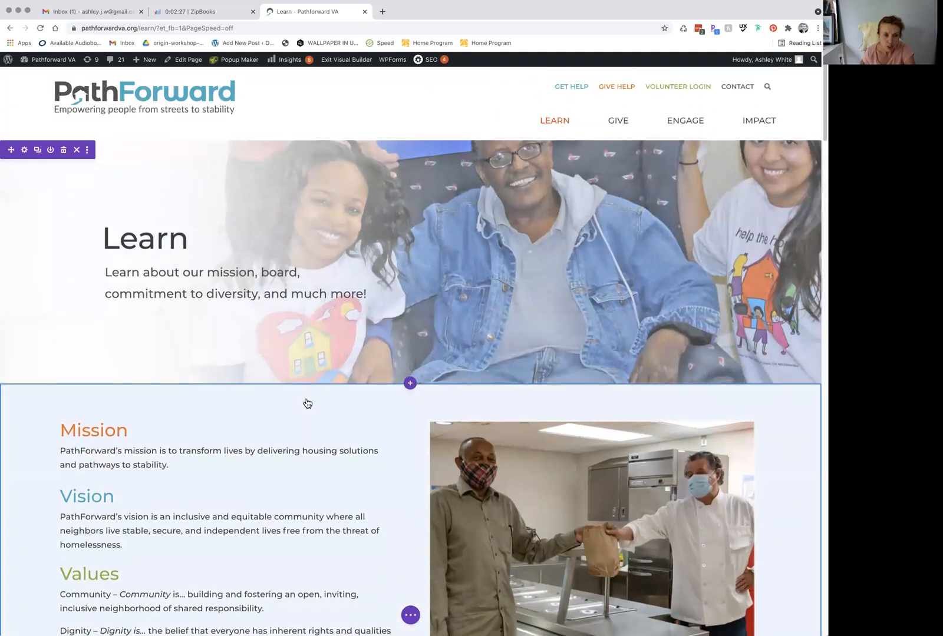
scroll(307, 404, "down", 5)
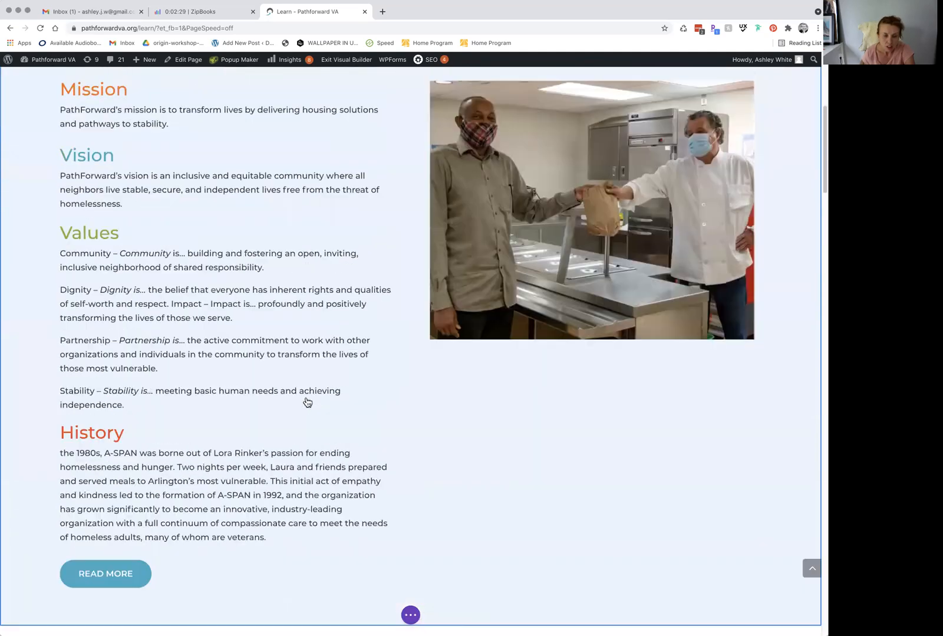
scroll(307, 403, "up", 3)
scroll(307, 403, "up", 3)
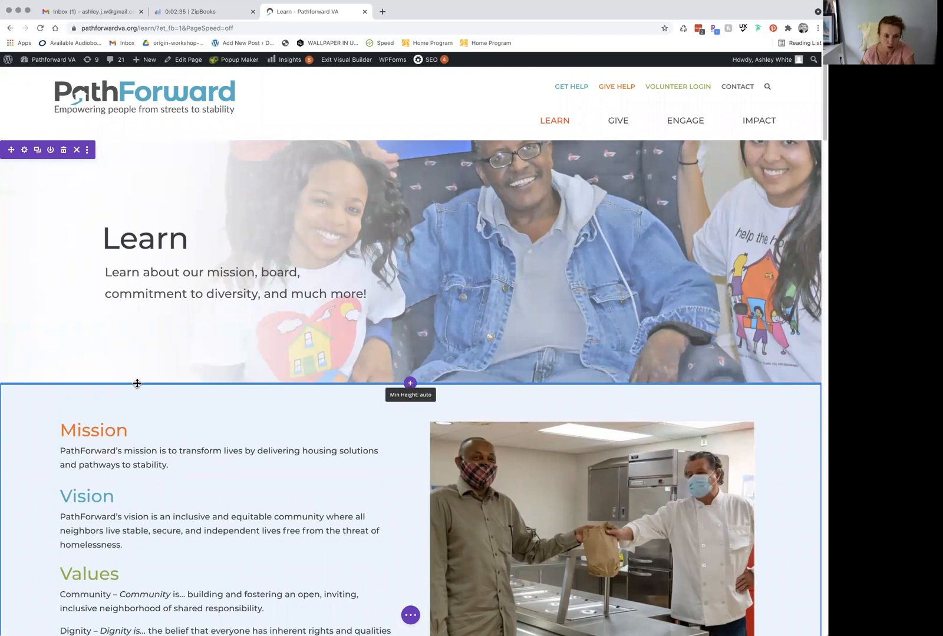
scroll(47, 369, "down", 5)
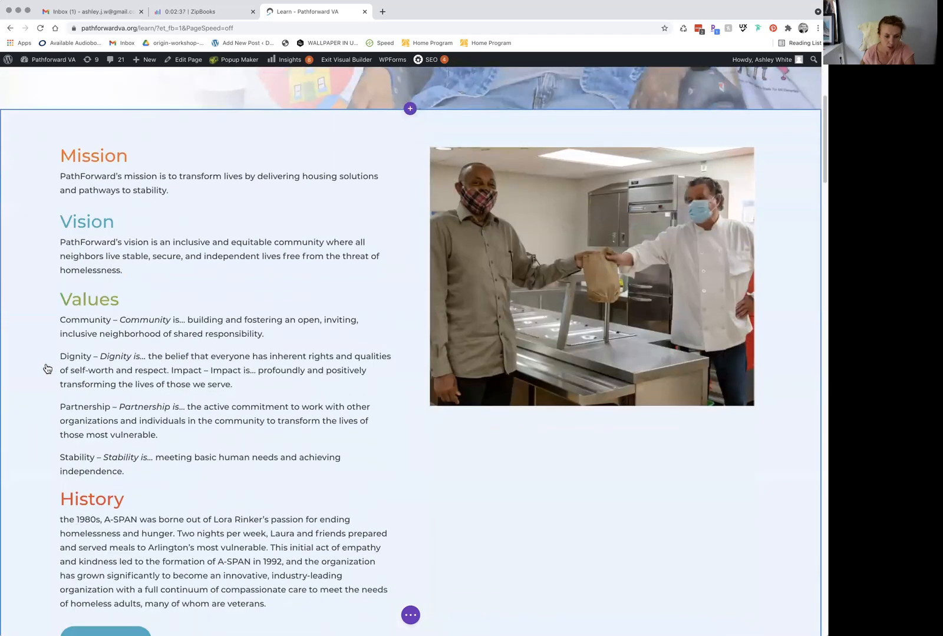
scroll(47, 368, "down", 2)
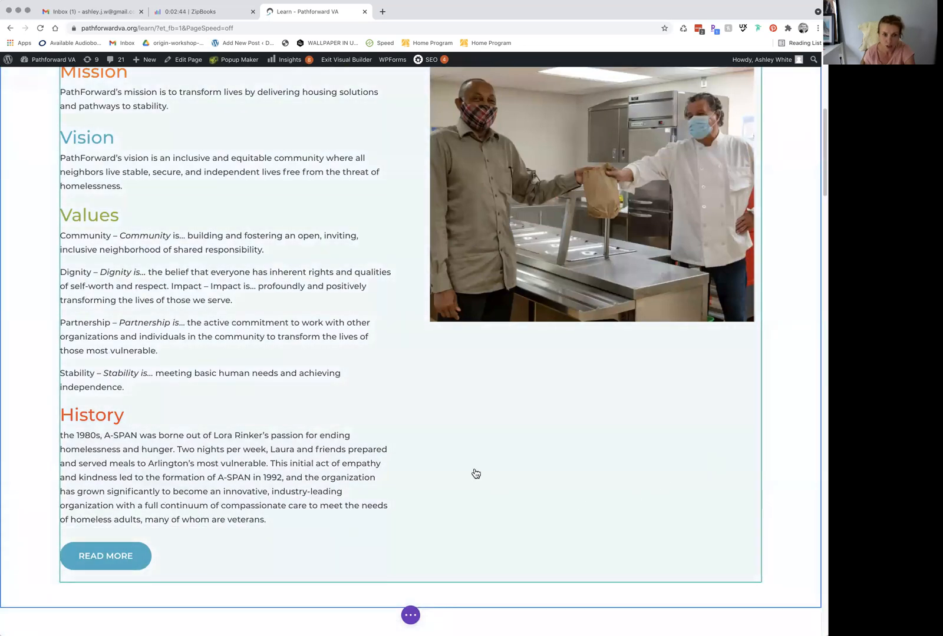
scroll(476, 474, "up", 3)
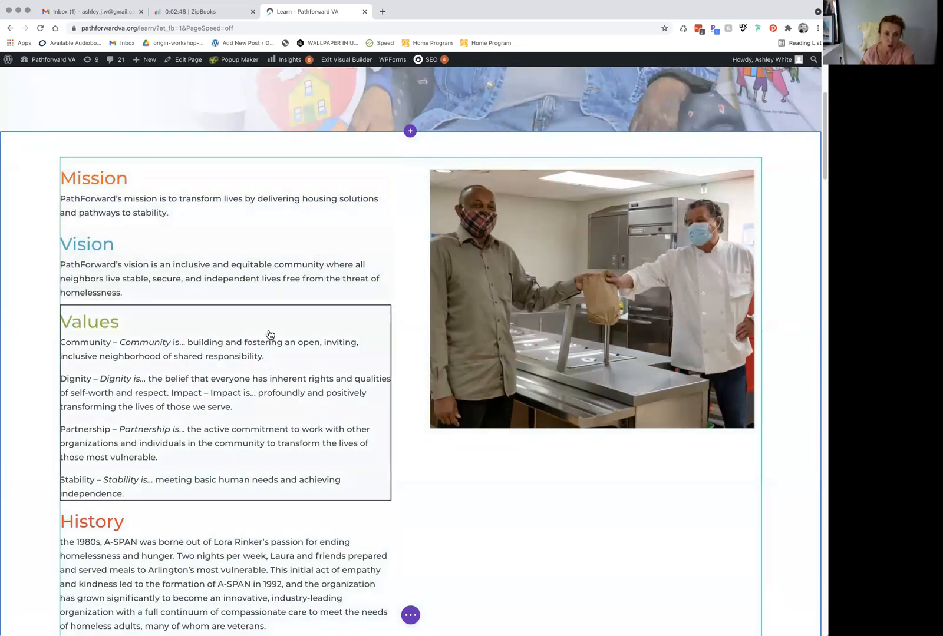
scroll(269, 372, "down", 1)
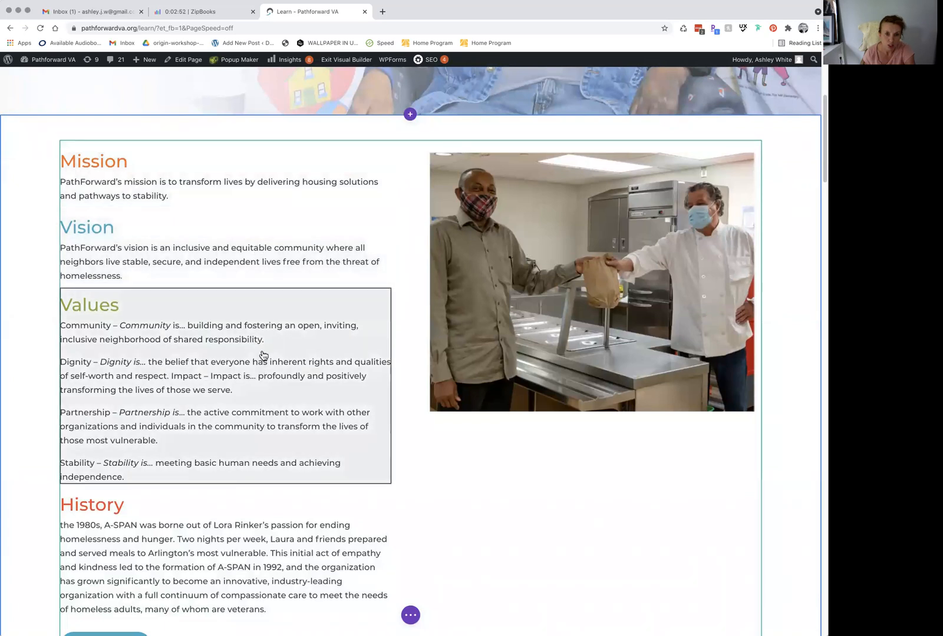
scroll(244, 514, "down", 3)
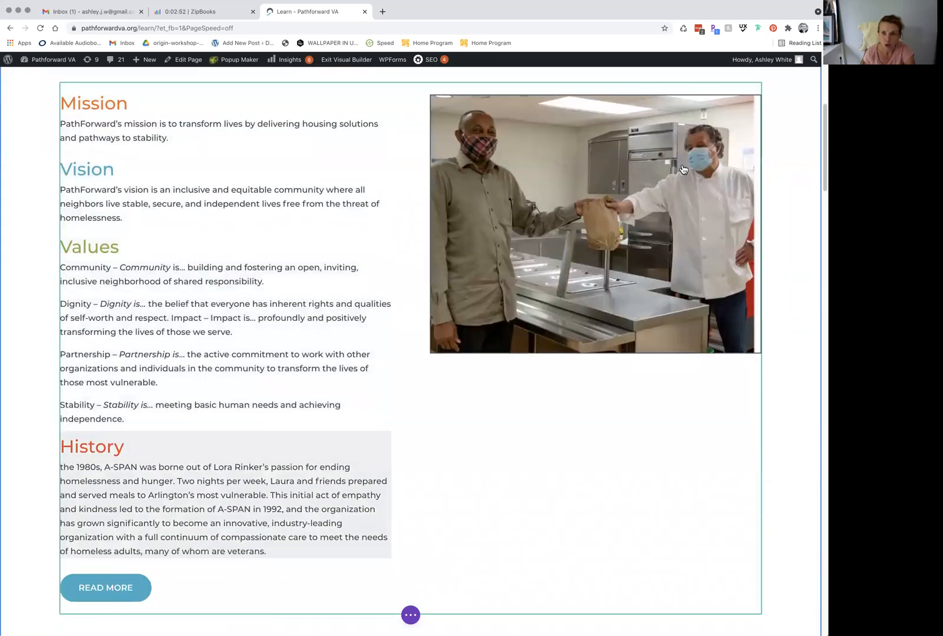
Step: Open the settings of the row holding the Mission text and the photo, check its column structure, and close them
scroll(435, 162, "up", 5)
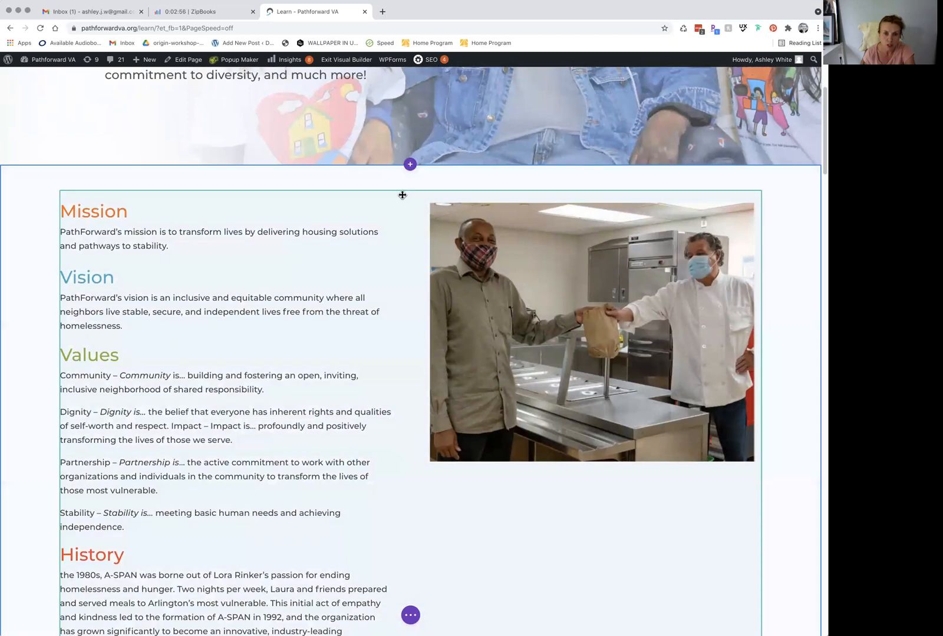
left_click(401, 195)
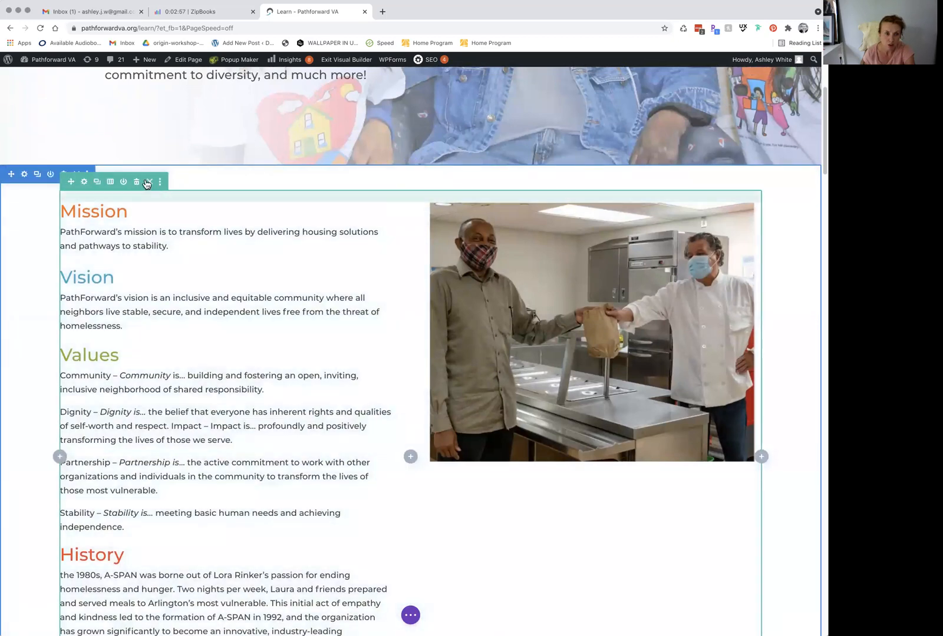
left_click(84, 184)
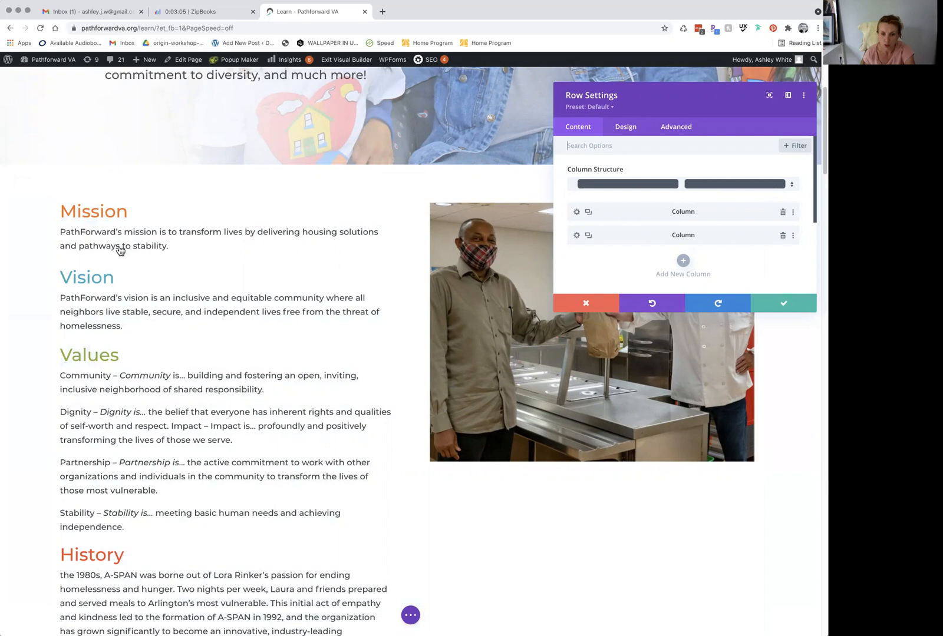
left_click(785, 303)
Step: Open the Mission text module's settings and enlarge the settings window so that all content options fit
scroll(309, 141, "down", 1)
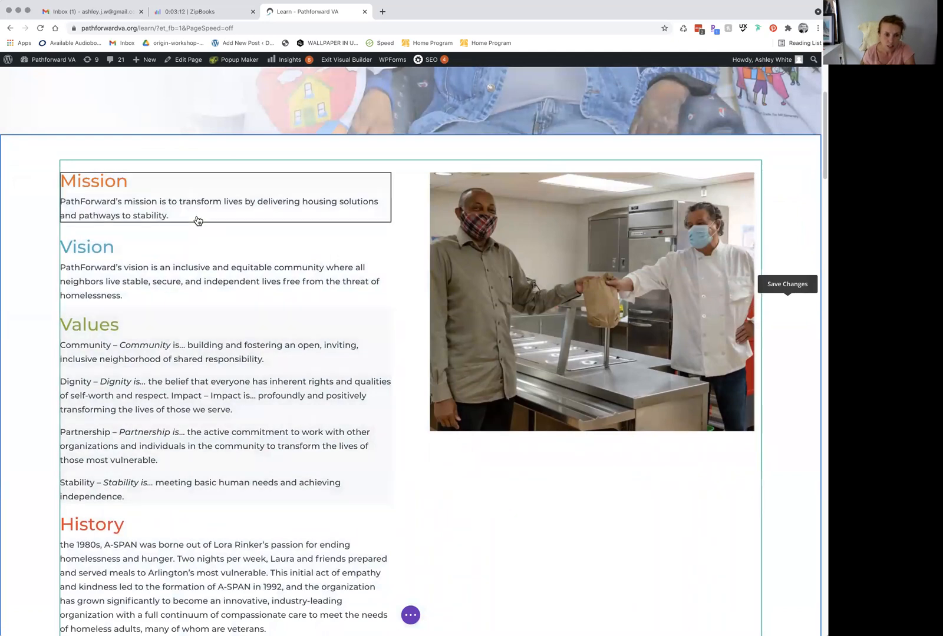
mouse_move(192, 205)
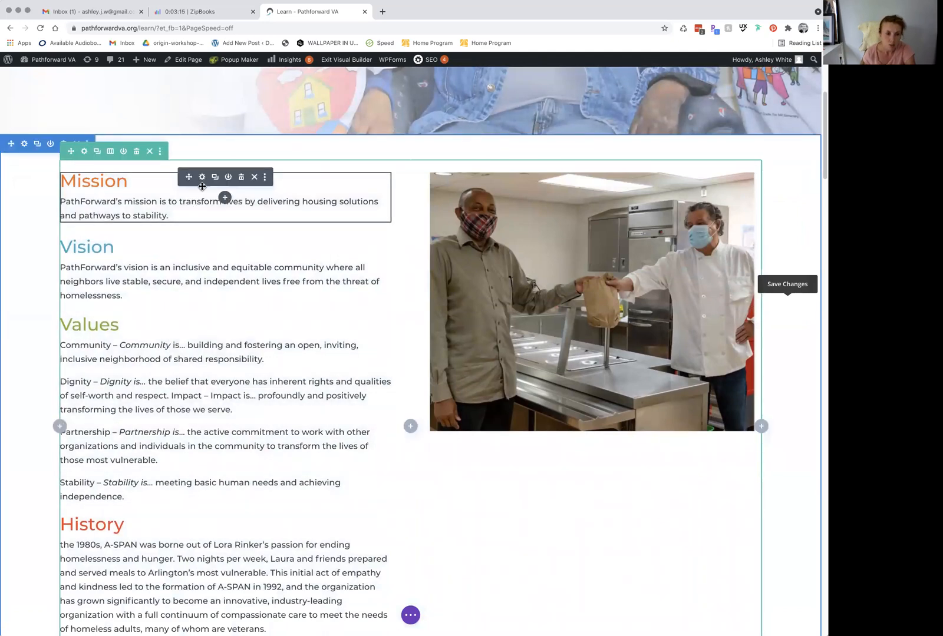
left_click(202, 178)
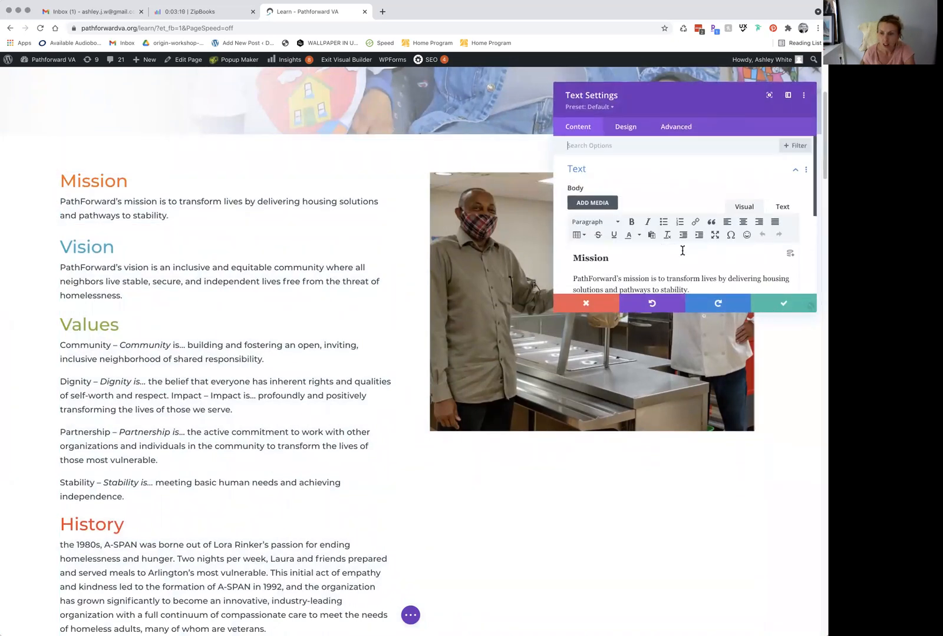
scroll(679, 248, "down", 2)
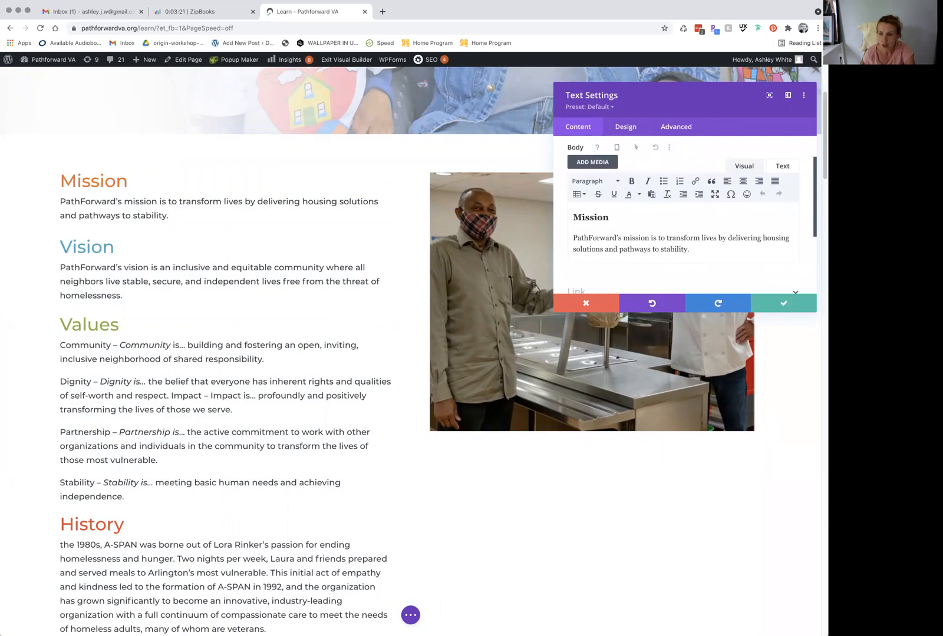
left_click_drag(816, 311, 823, 574)
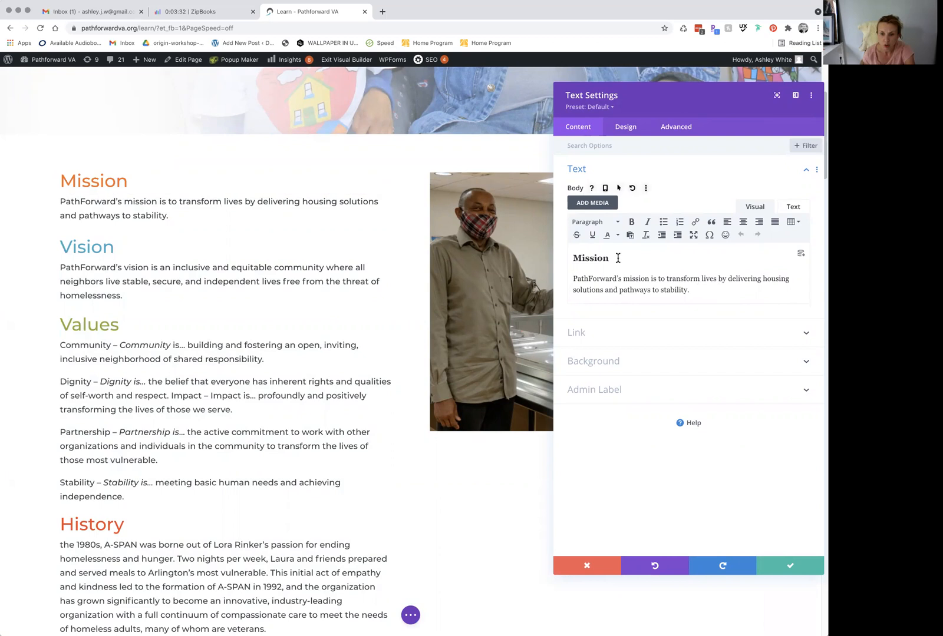
Step: Select the Mission heading in the module's body text to check its heading level
left_click_drag(692, 290, 564, 257)
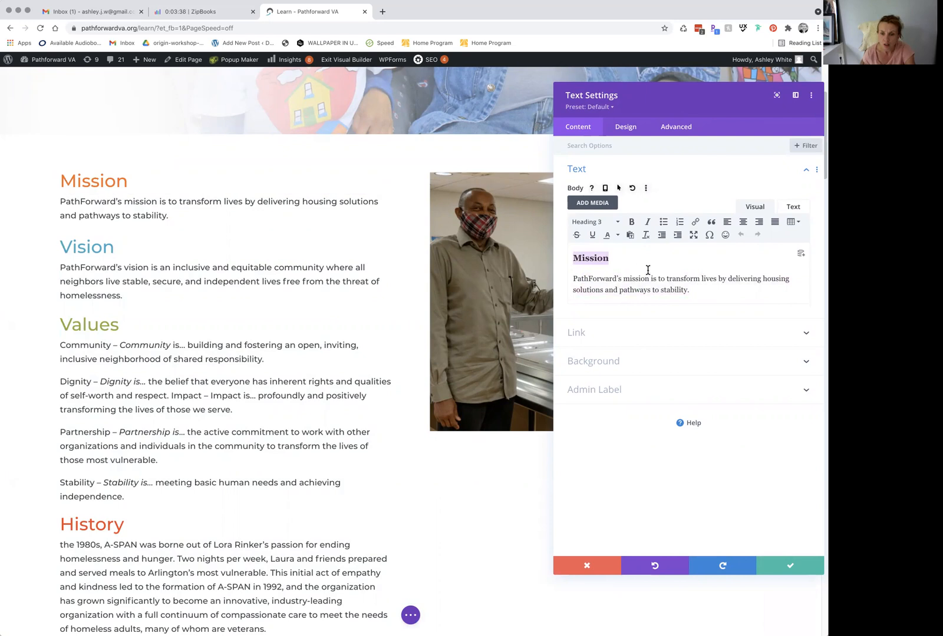
left_click(706, 271)
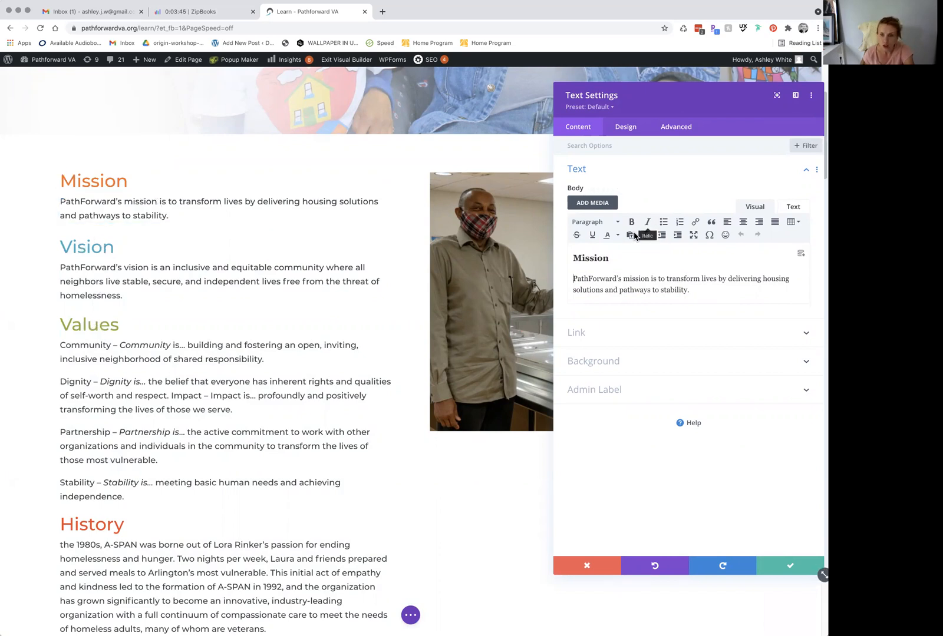
left_click_drag(616, 257, 563, 258)
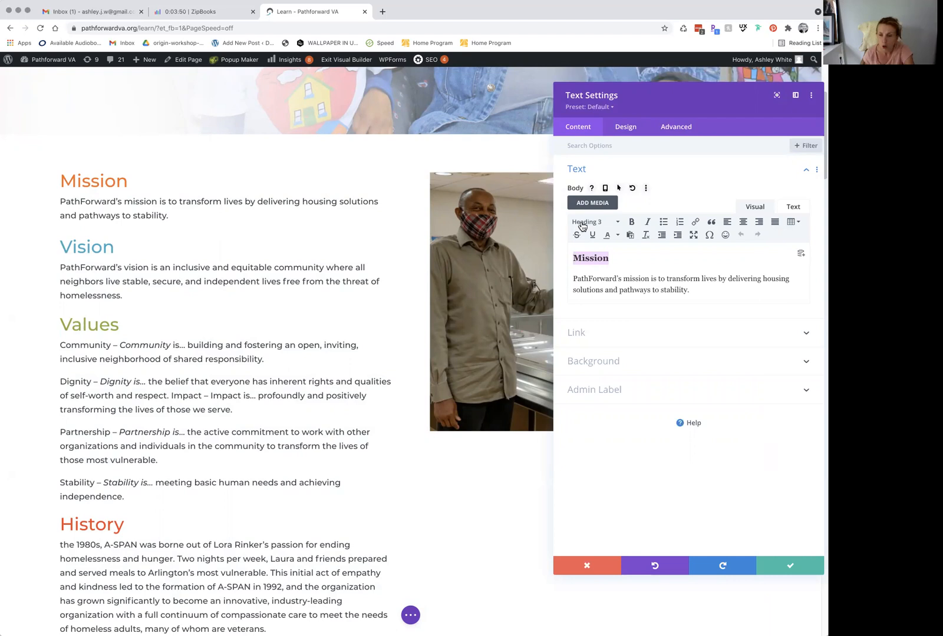
Step: Try the saved blue as the Mission module's Heading 3 text color, and restore the orange
left_click(624, 133)
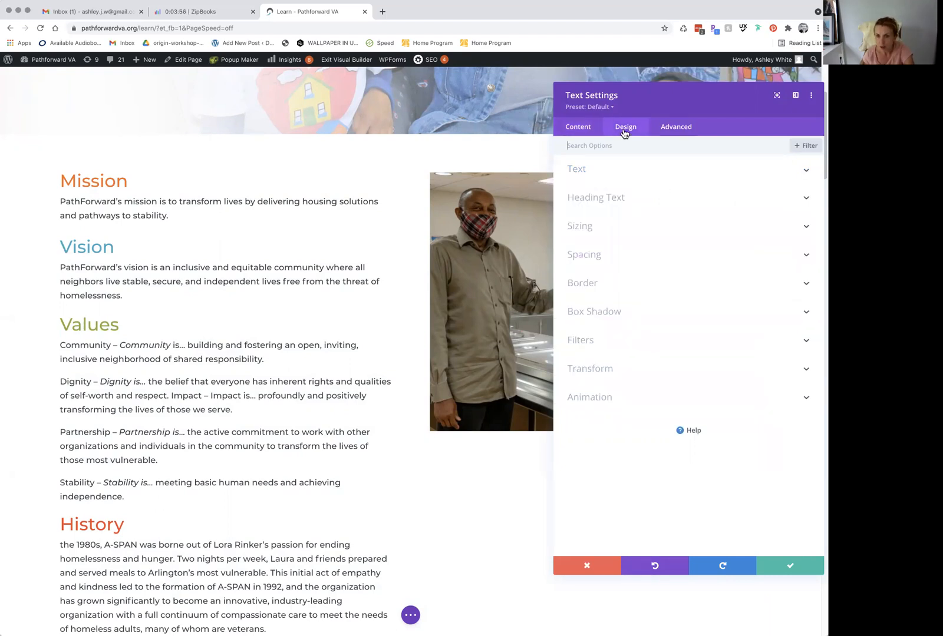
left_click(584, 200)
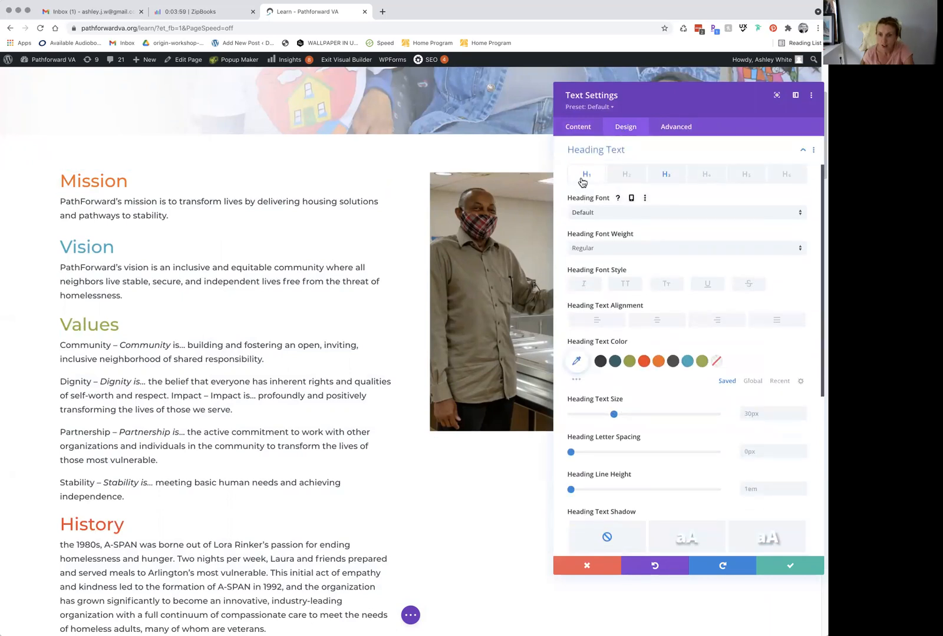
left_click(666, 177)
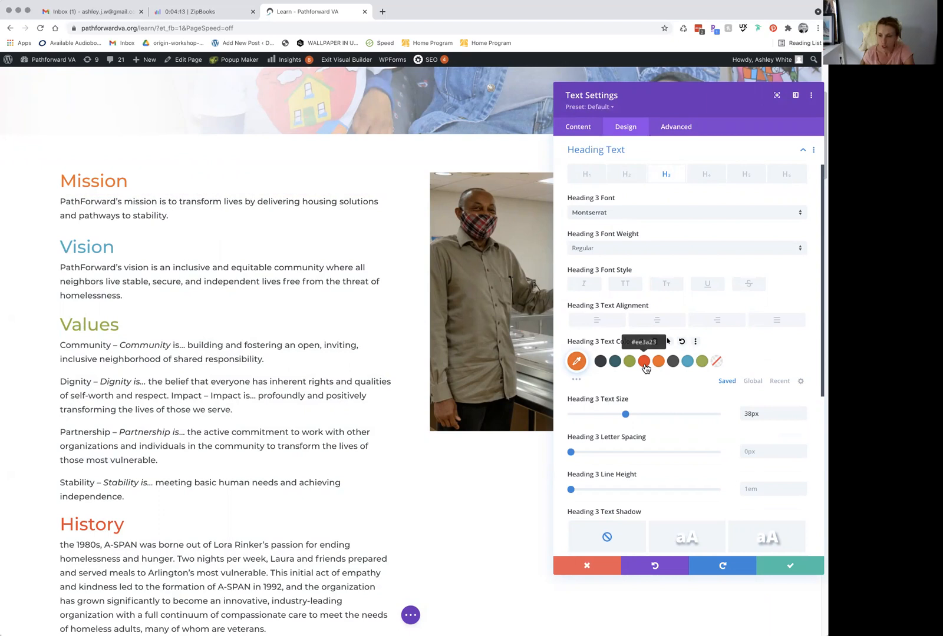
left_click(687, 364)
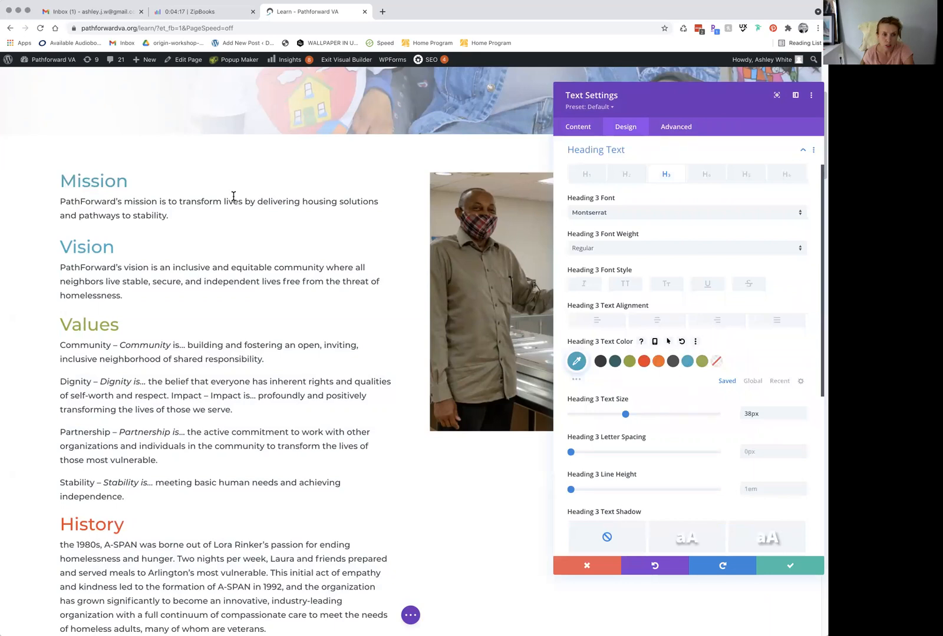
left_click(657, 362)
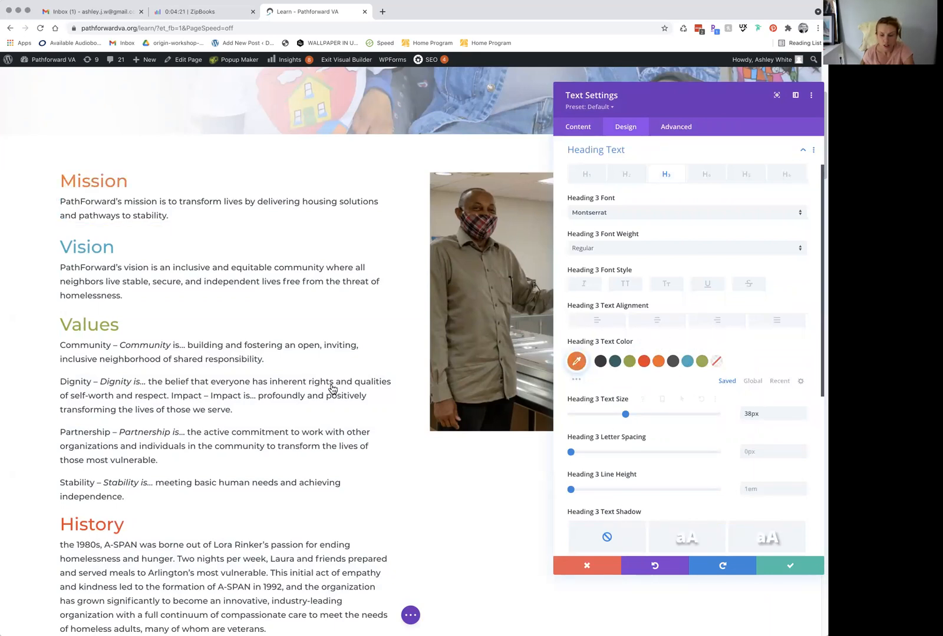
Step: Review the Mission module's Heading 3 font, color, size and spacing options and its content option groups
scroll(330, 392, "down", 2)
left_click_drag(627, 416, 625, 418)
scroll(633, 423, "up", 2)
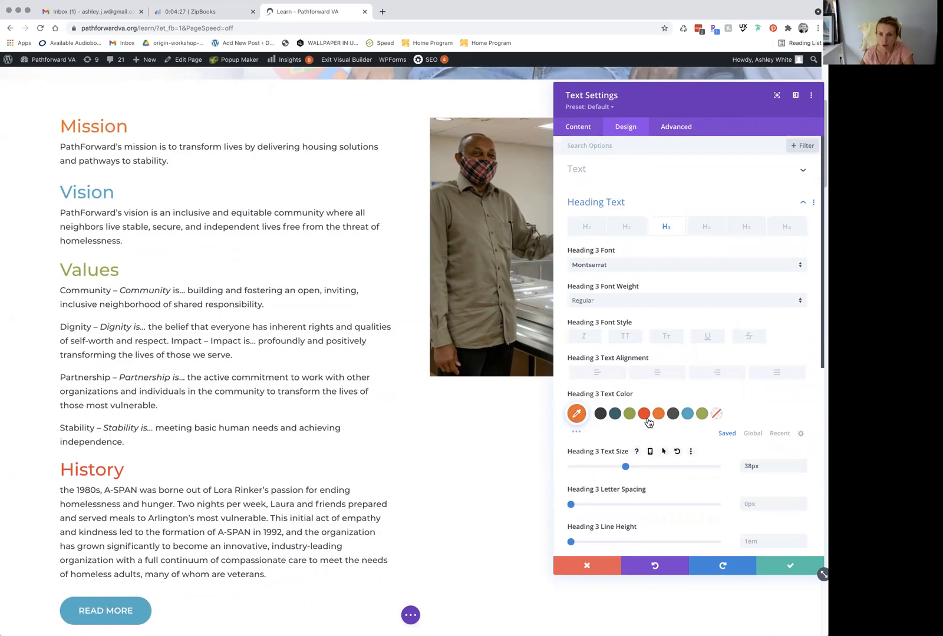
left_click(578, 128)
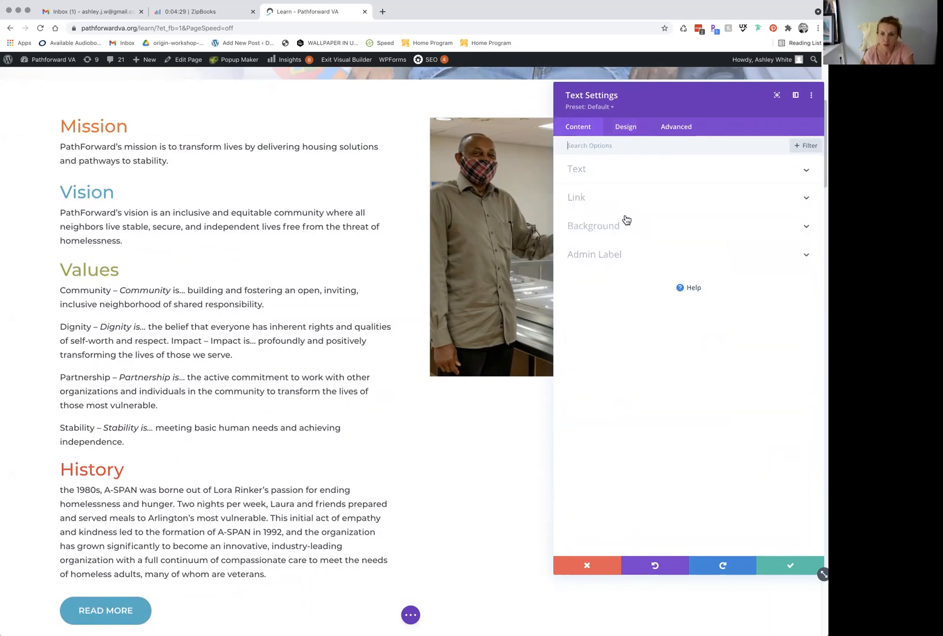
left_click(626, 135)
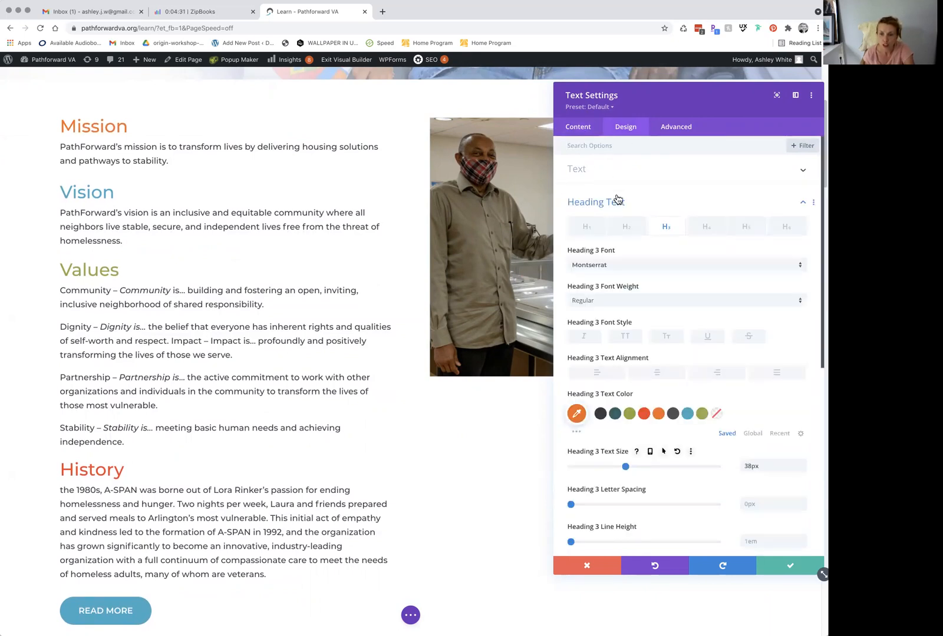
scroll(604, 200, "down", 3)
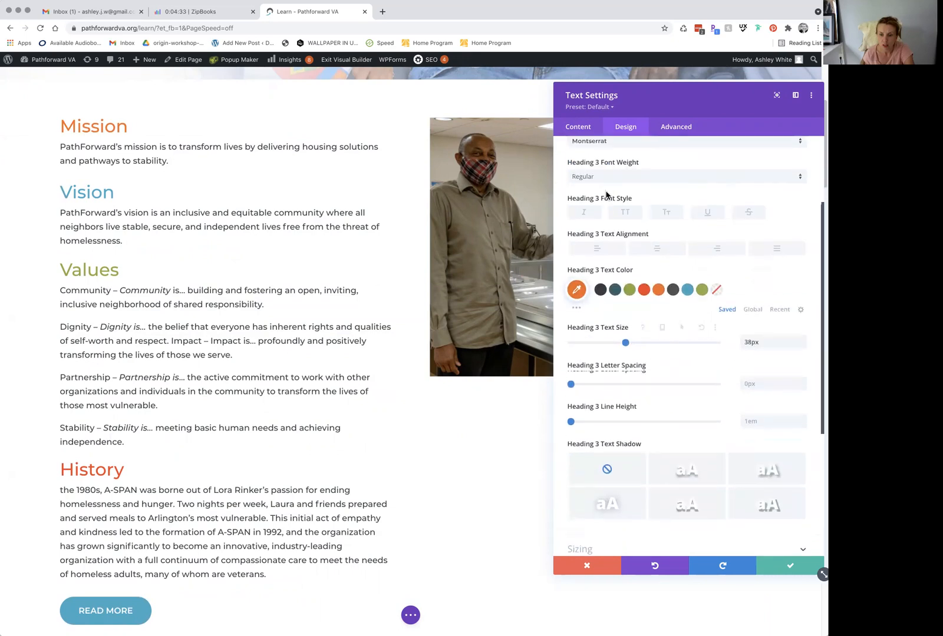
scroll(606, 195, "up", 3)
Step: Examine the body text options and remaining design groups of the Mission module, and save the module's settings
left_click(594, 172)
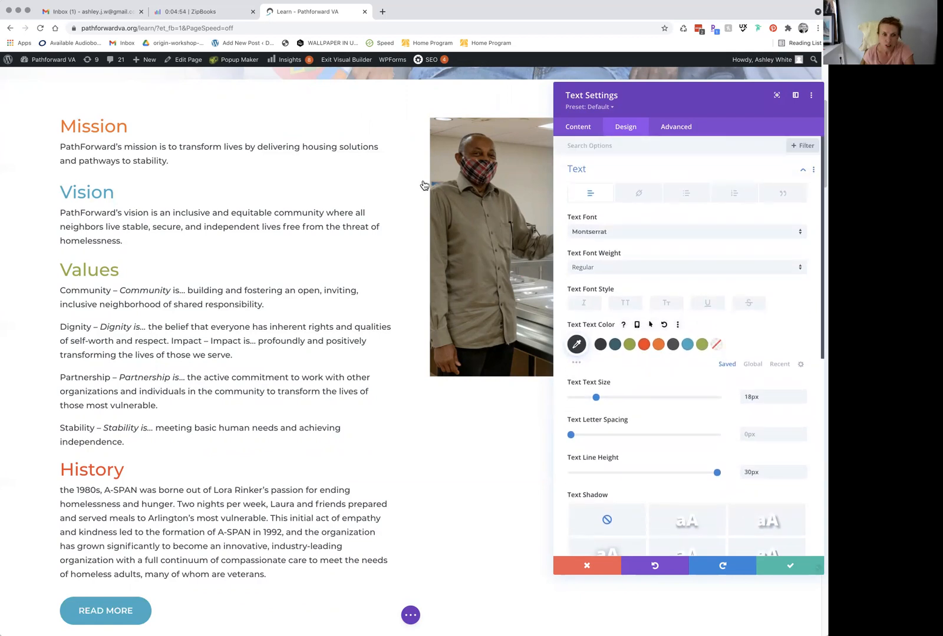
scroll(762, 354, "down", 5)
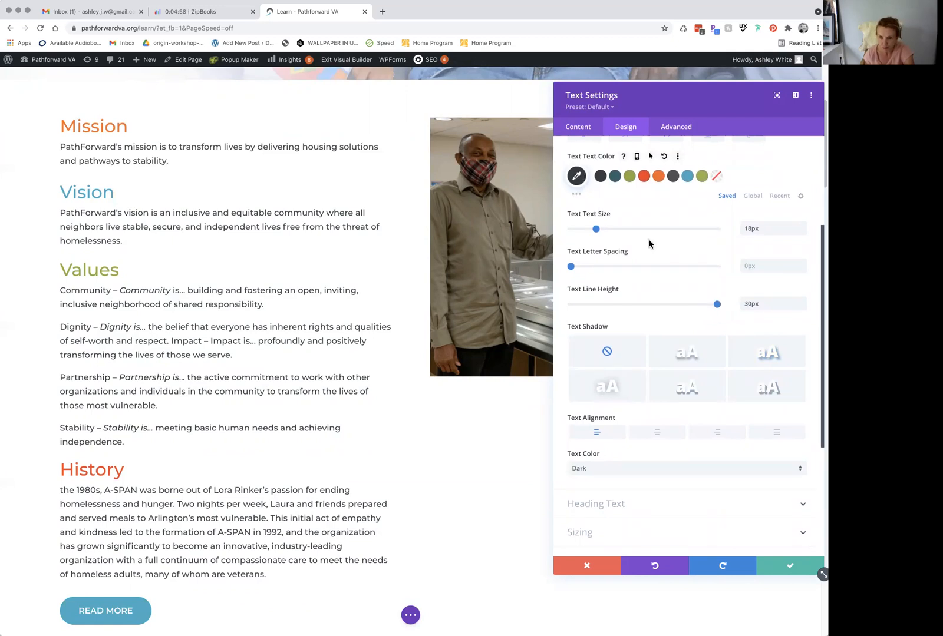
scroll(732, 244, "up", 3)
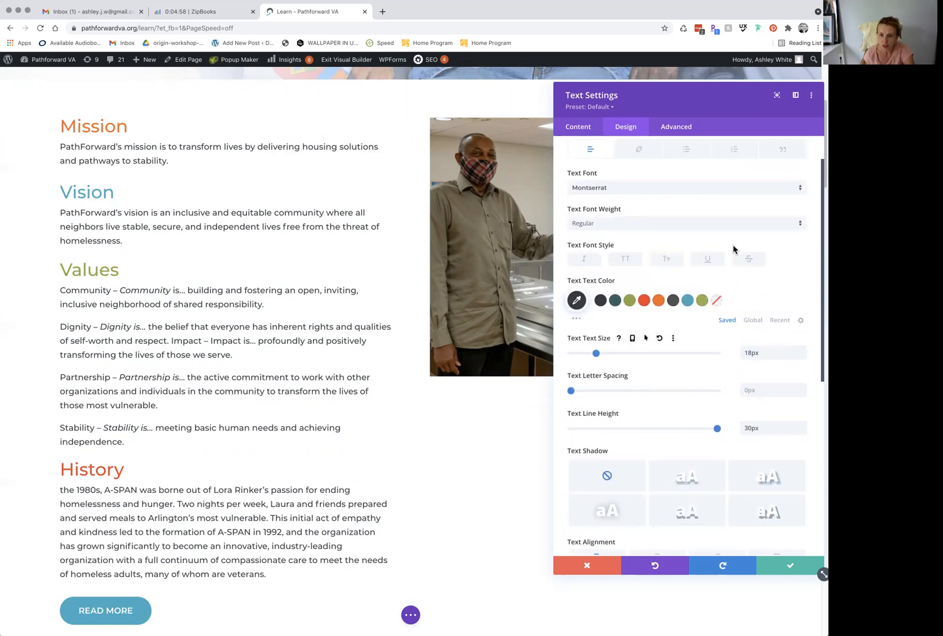
scroll(743, 260, "down", 5)
scroll(747, 270, "down", 3)
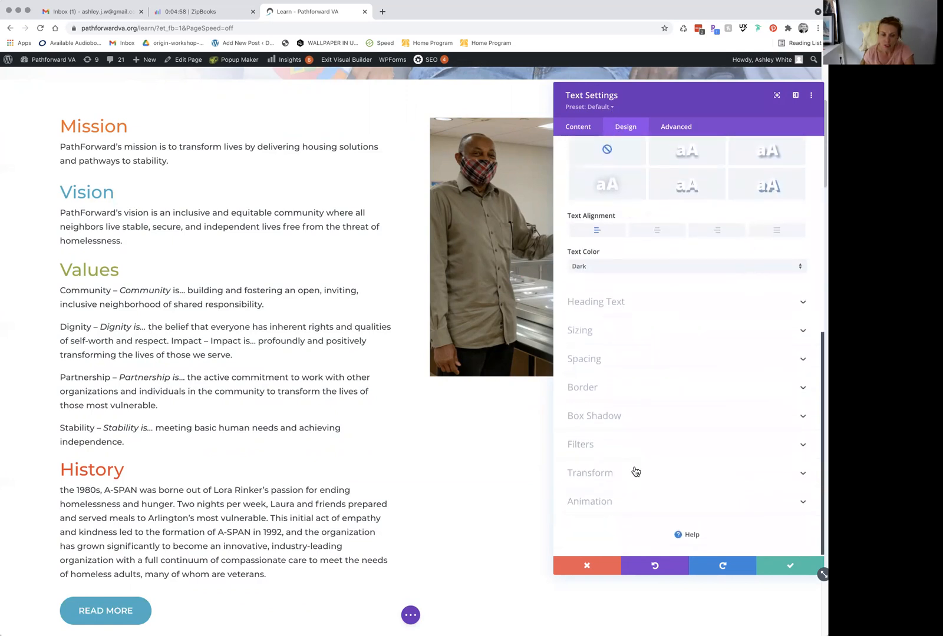
left_click(774, 567)
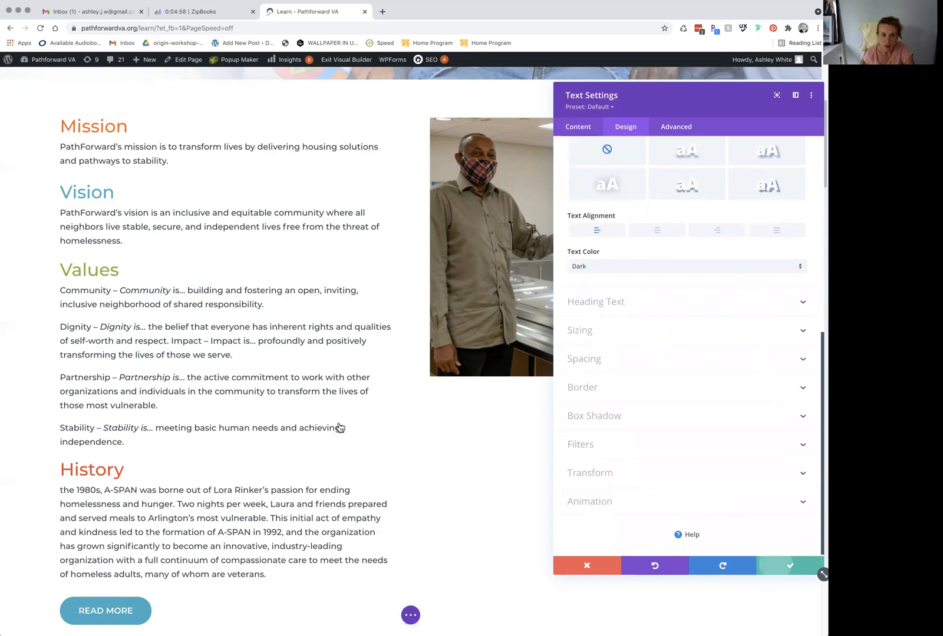
Step: Open the settings of the Read More button below the History text
scroll(163, 377, "down", 1)
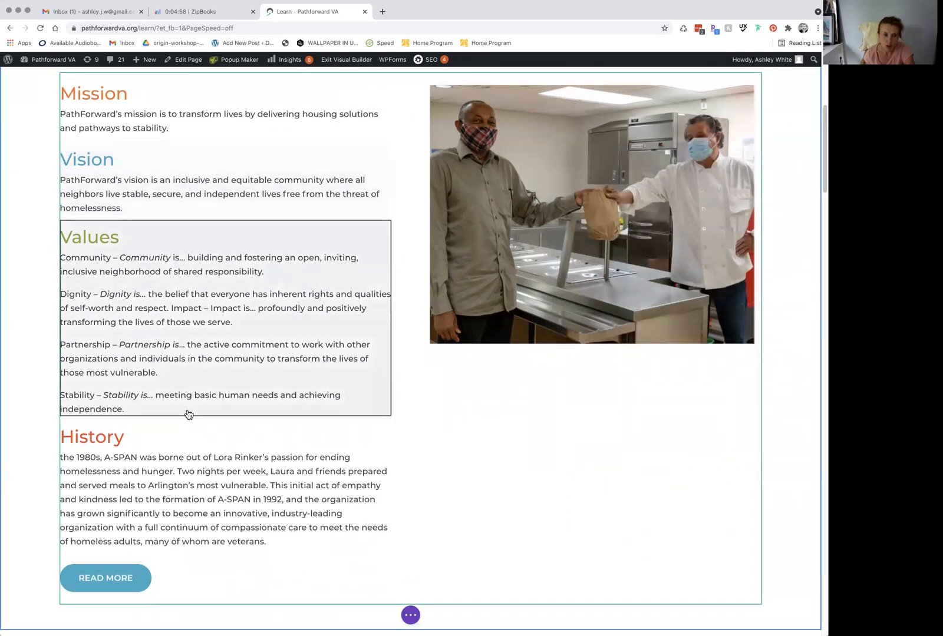
scroll(177, 424, "down", 2)
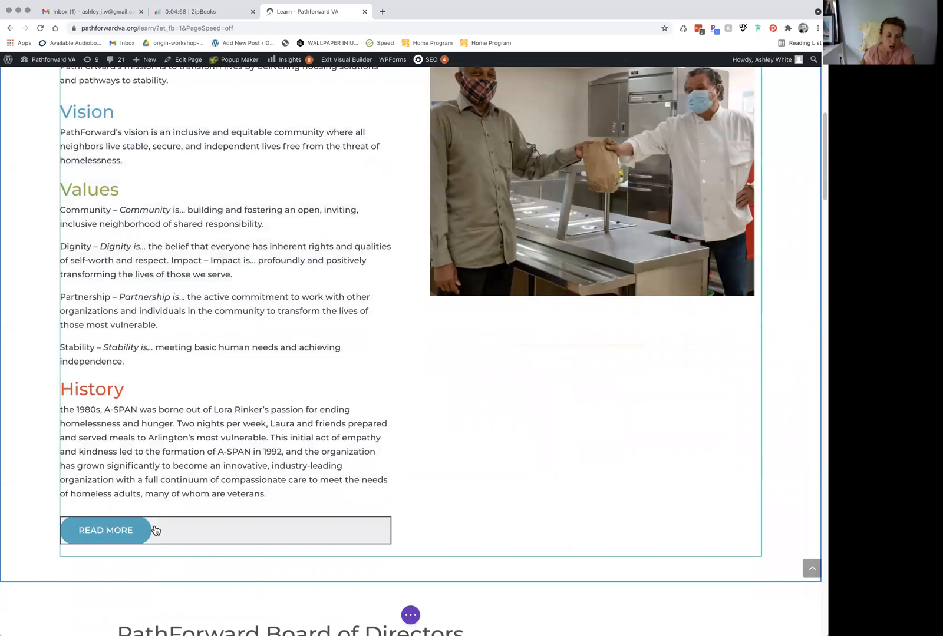
scroll(157, 533, "up", 1)
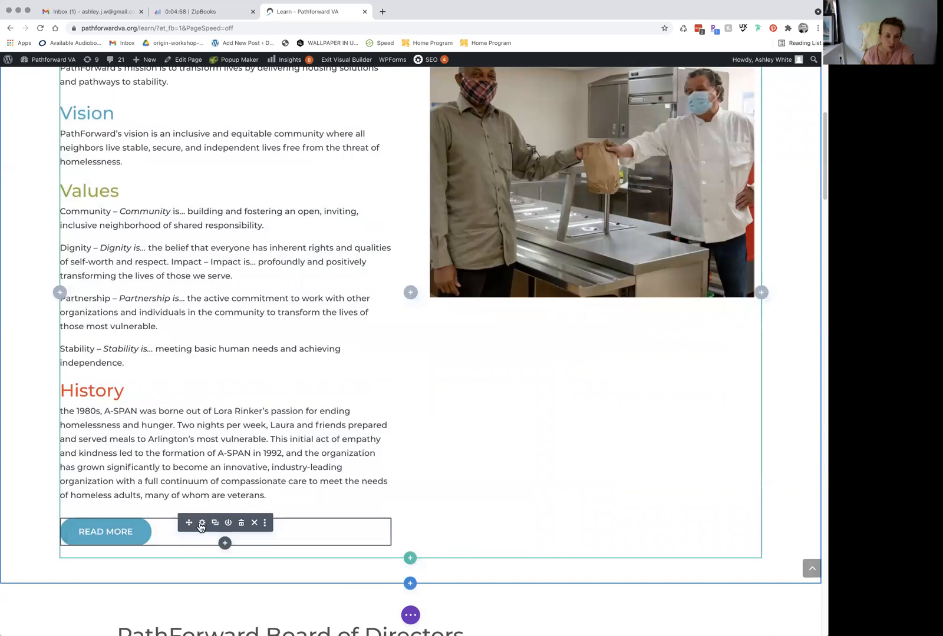
left_click(201, 524)
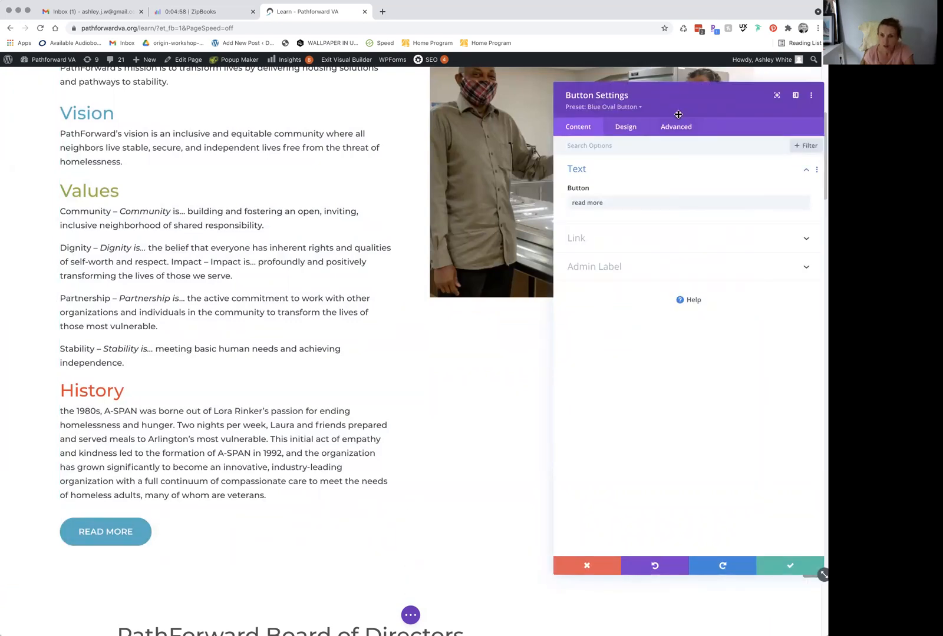
Step: Try the default preset on the Read More button, and reapply the Blue Oval Button preset
left_click(639, 108)
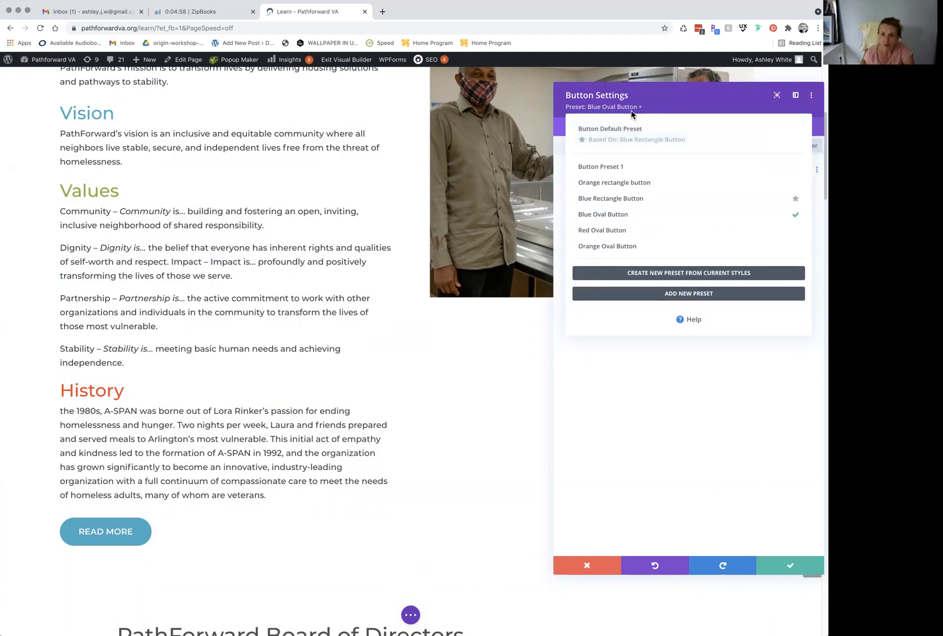
left_click(622, 214)
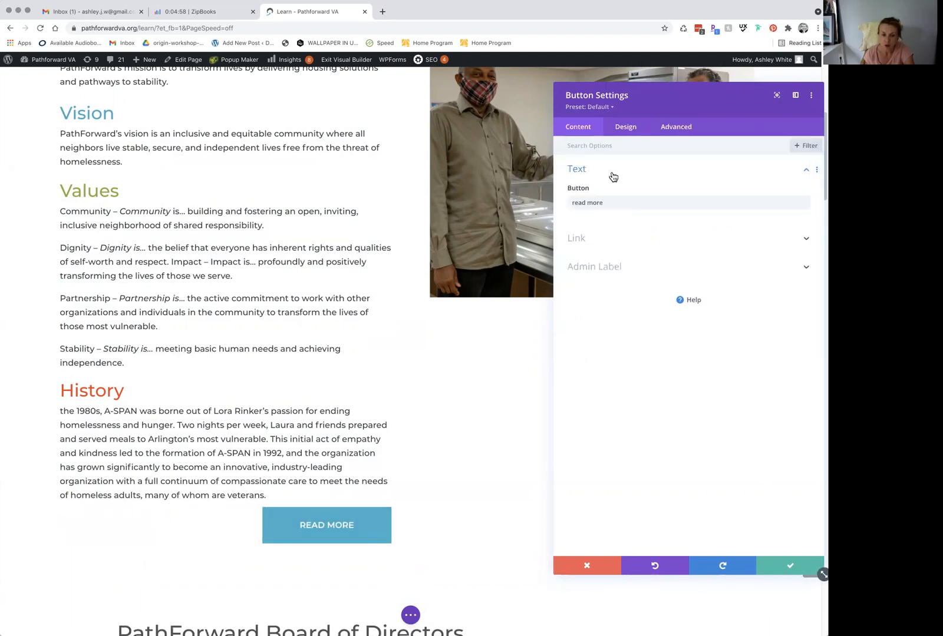
left_click(593, 107)
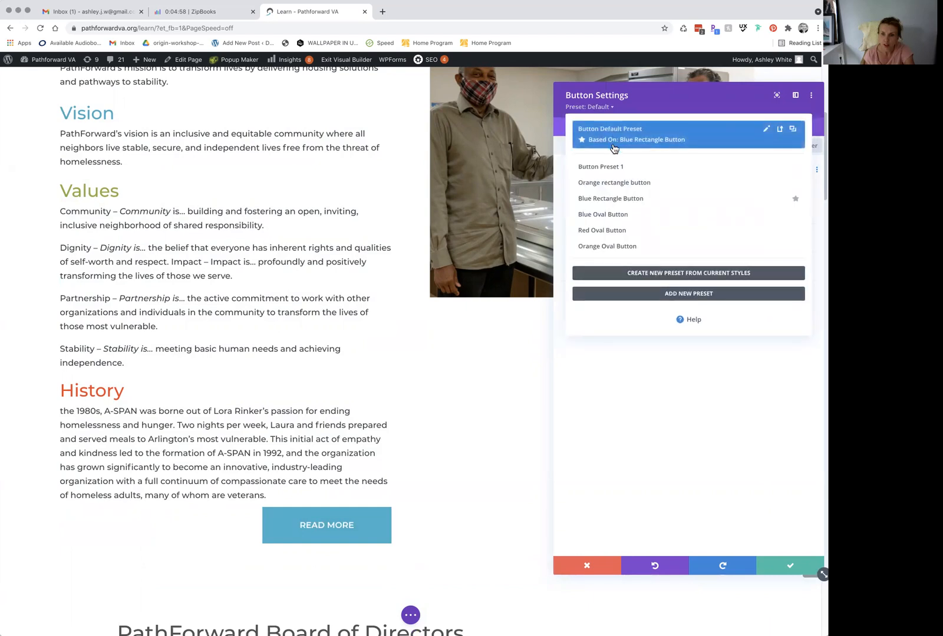
left_click(607, 214)
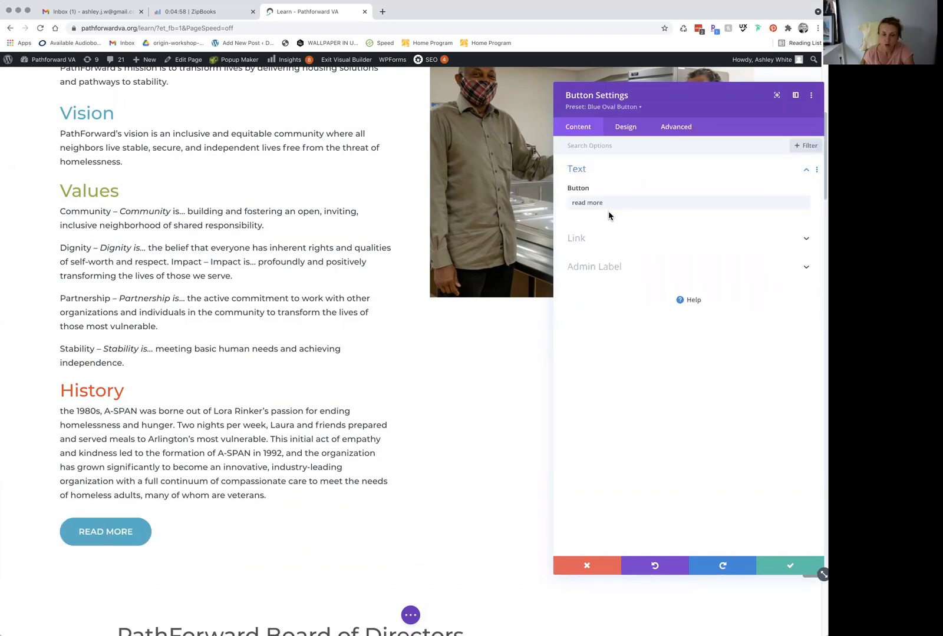
Step: Apply the Orange Oval Button preset to the Read More button
left_click(640, 108)
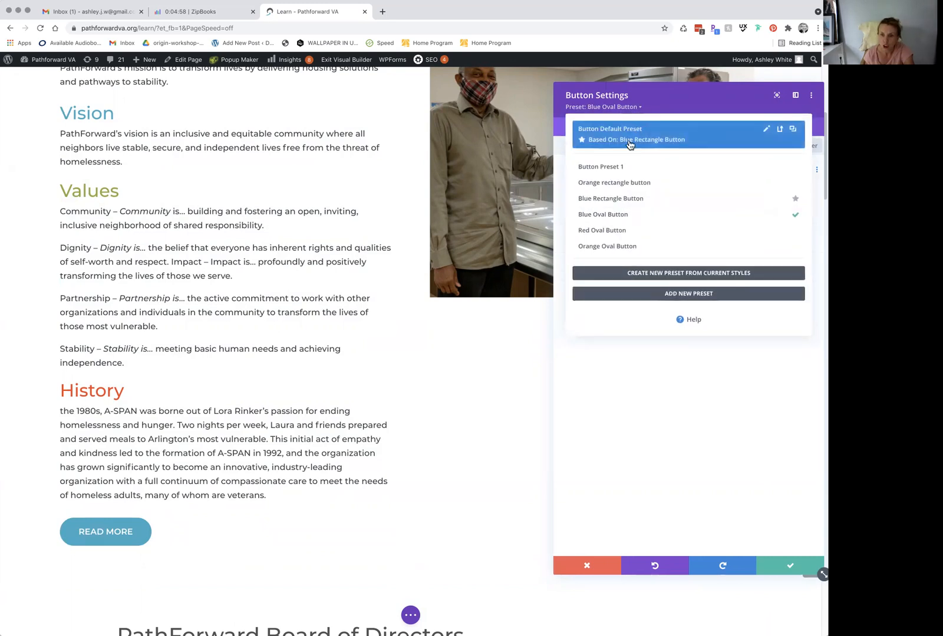
left_click(611, 247)
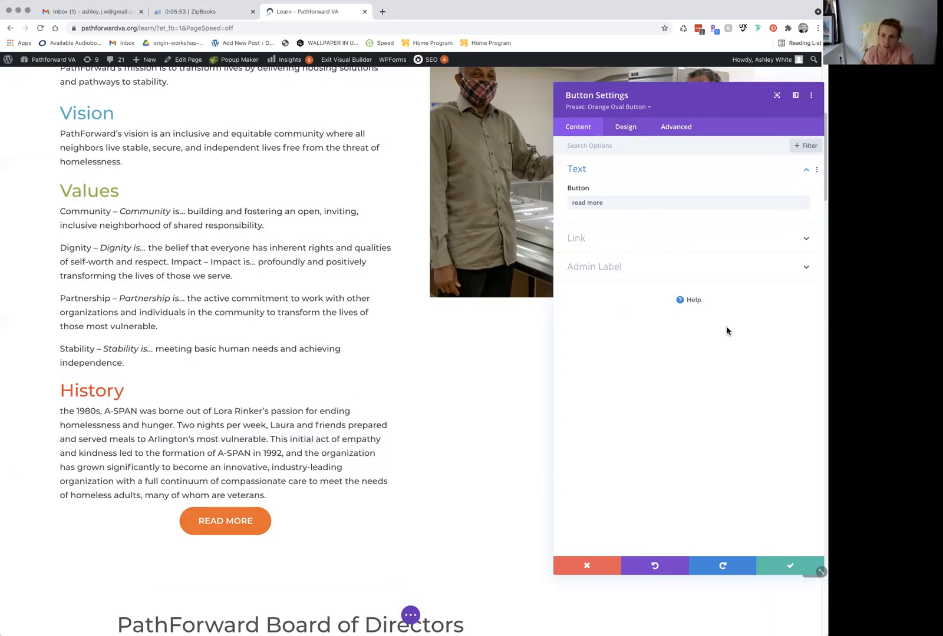
Step: Align the Read More button to the left and give it a top margin of 29px
left_click(626, 128)
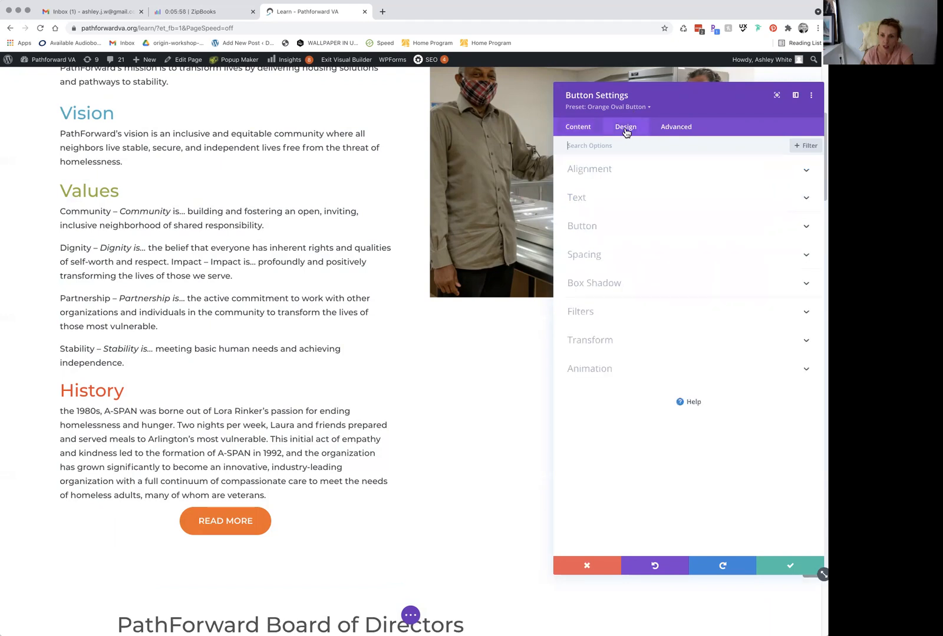
left_click(592, 171)
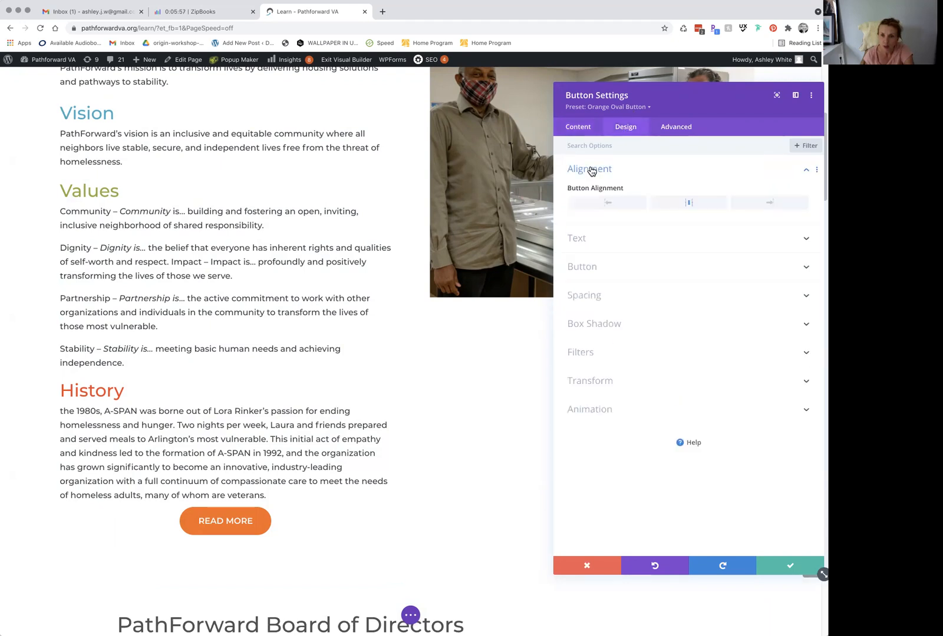
left_click(615, 208)
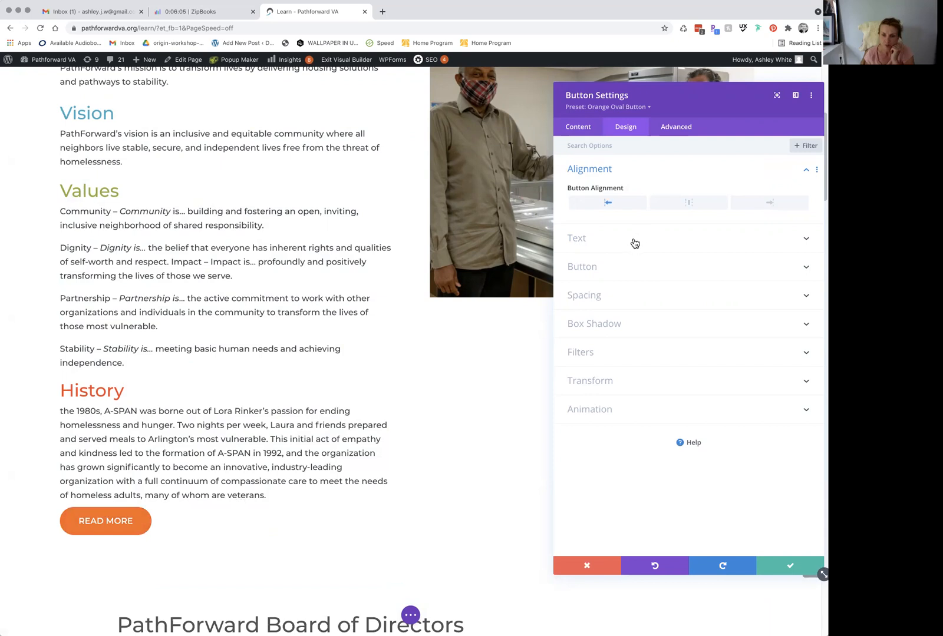
left_click(610, 295)
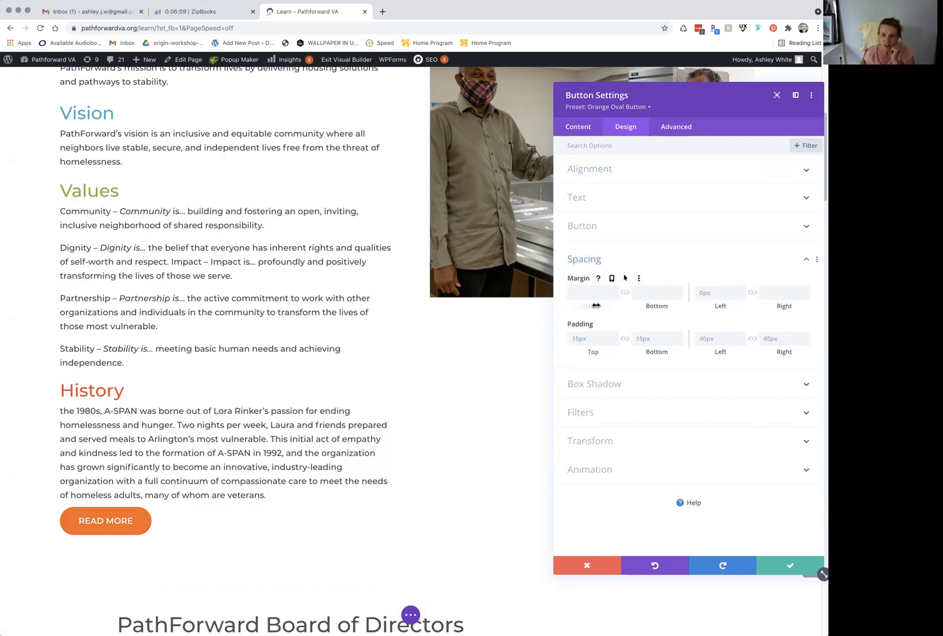
left_click_drag(596, 305, 619, 307)
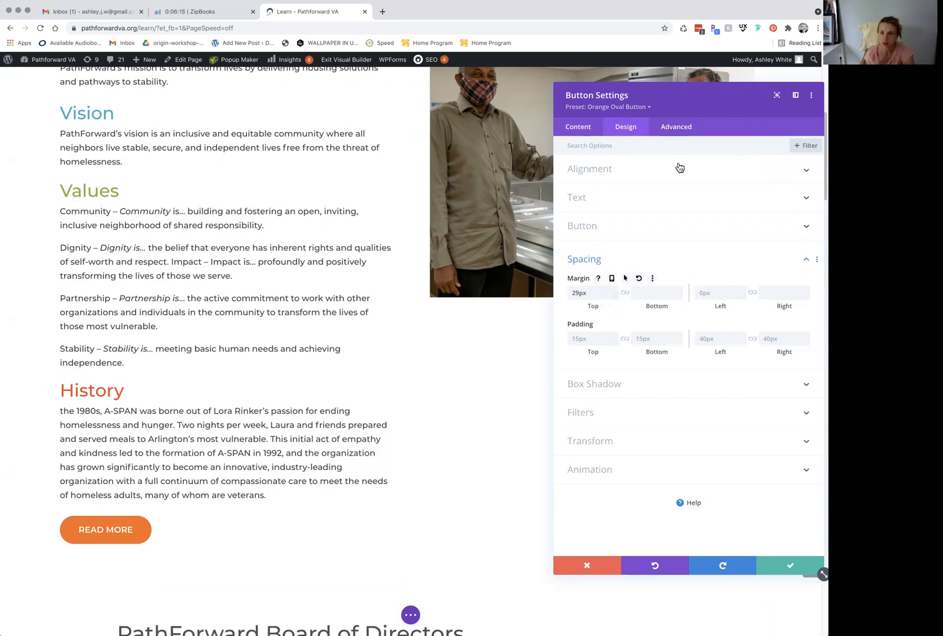
Step: Try "learn more" as the button's text, and restore "read more"
left_click(574, 130)
left_click(579, 170)
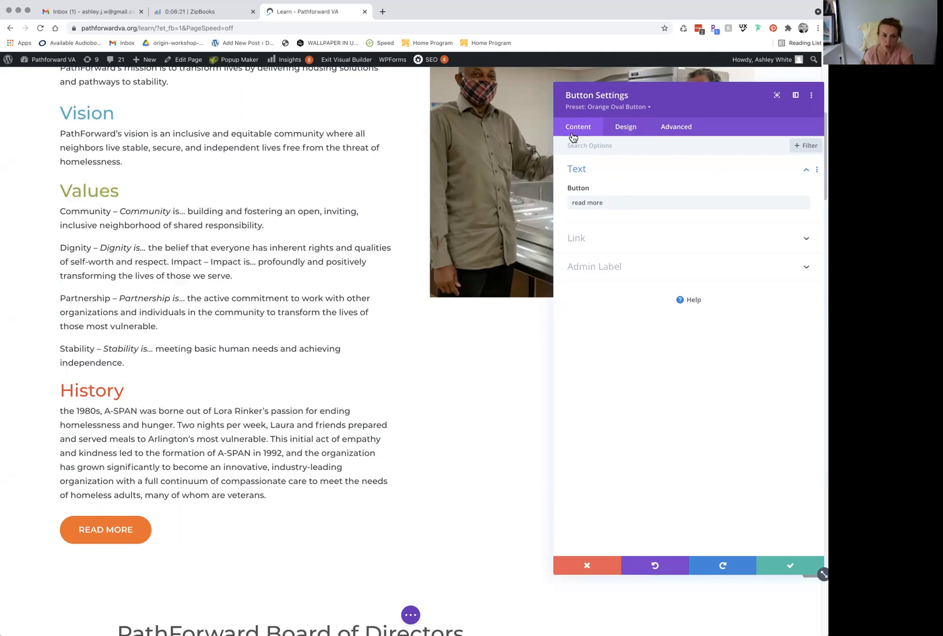
left_click_drag(606, 204, 569, 204)
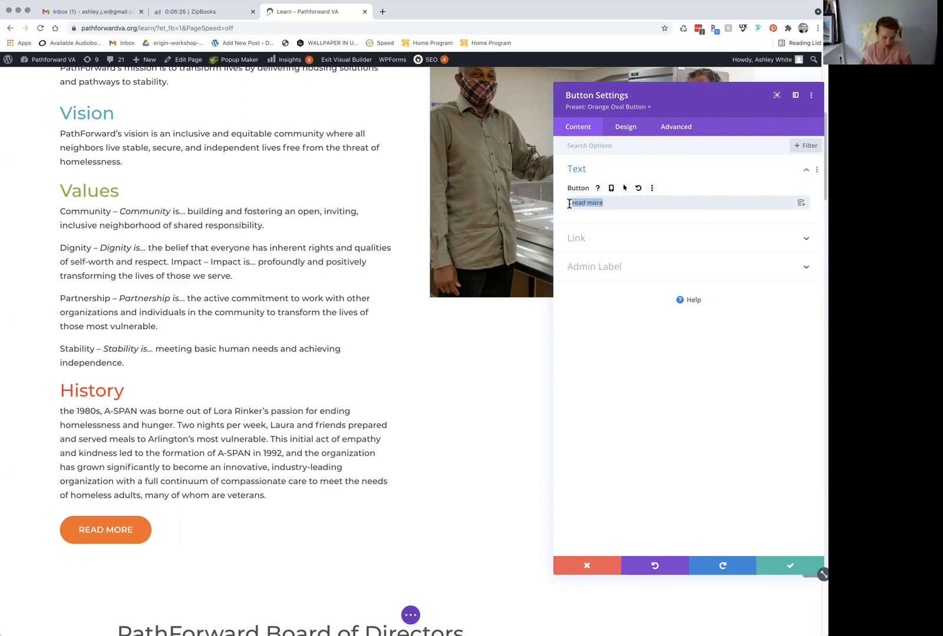
type("learn more")
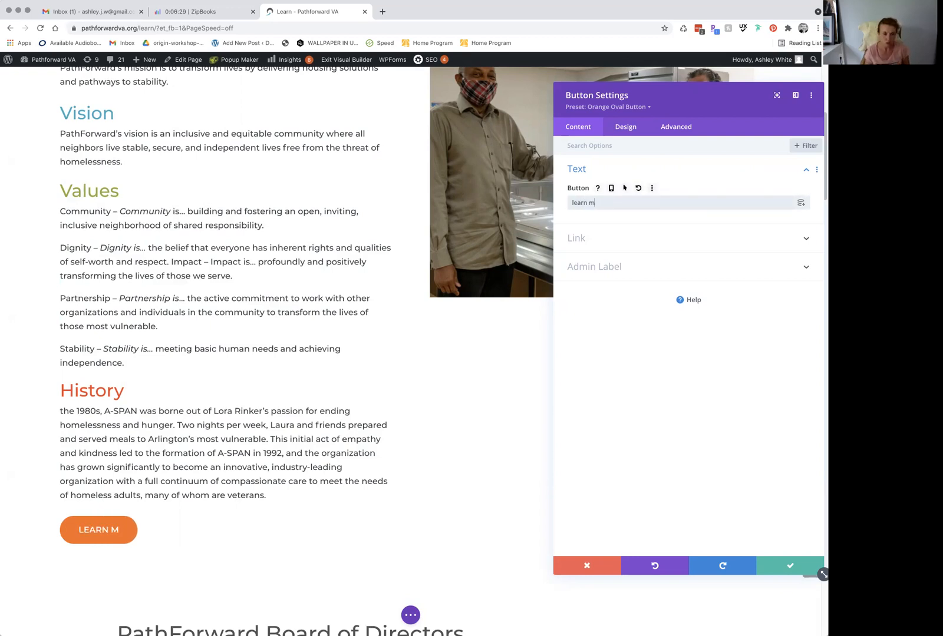
key("BackSpace")
key("BackSpace")
key("BackSpace")
key("BackSpace")
key("BackSpace")
key("BackSpace")
key("BackSpace")
key("BackSpace")
key("BackSpace")
key("BackSpace")
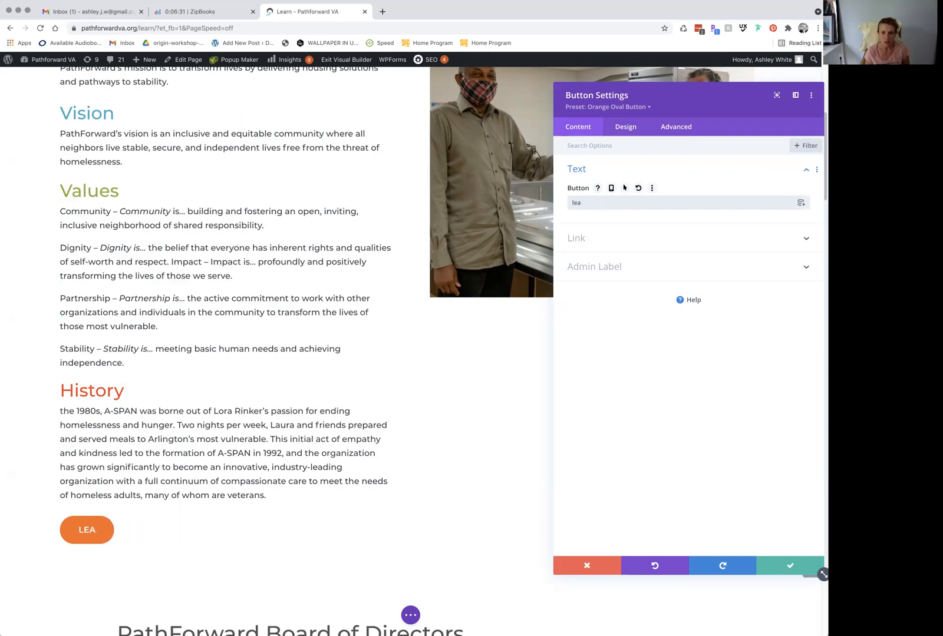
type("read more")
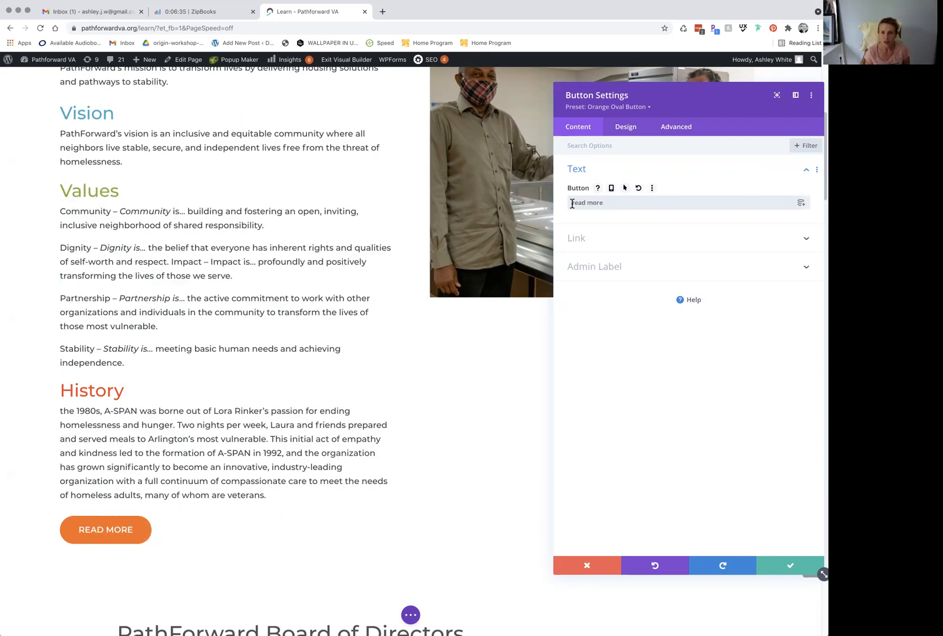
Step: Select the Read More button's link URL to check where it points, and save the button settings
left_click(623, 239)
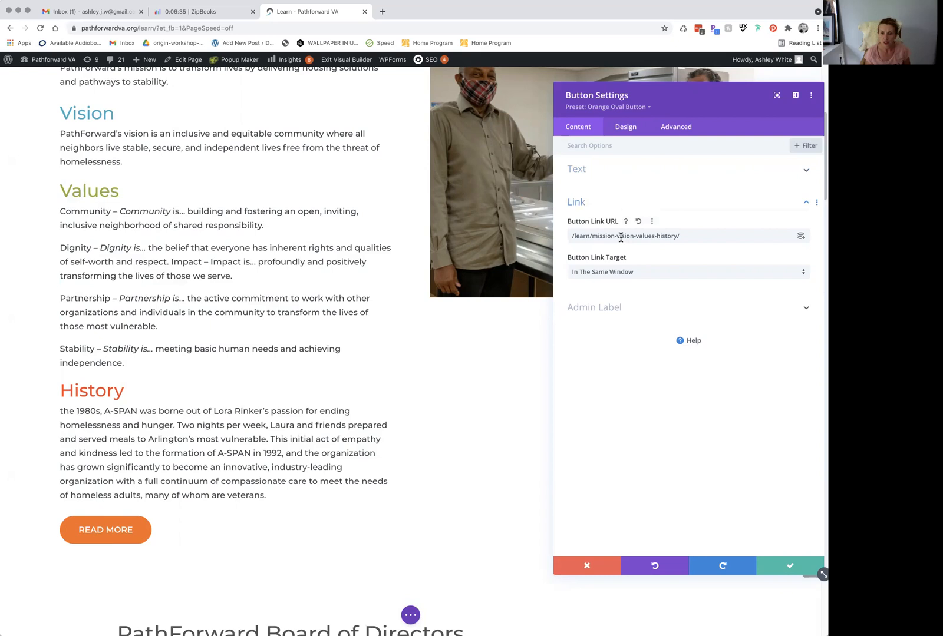
left_click_drag(702, 236, 564, 237)
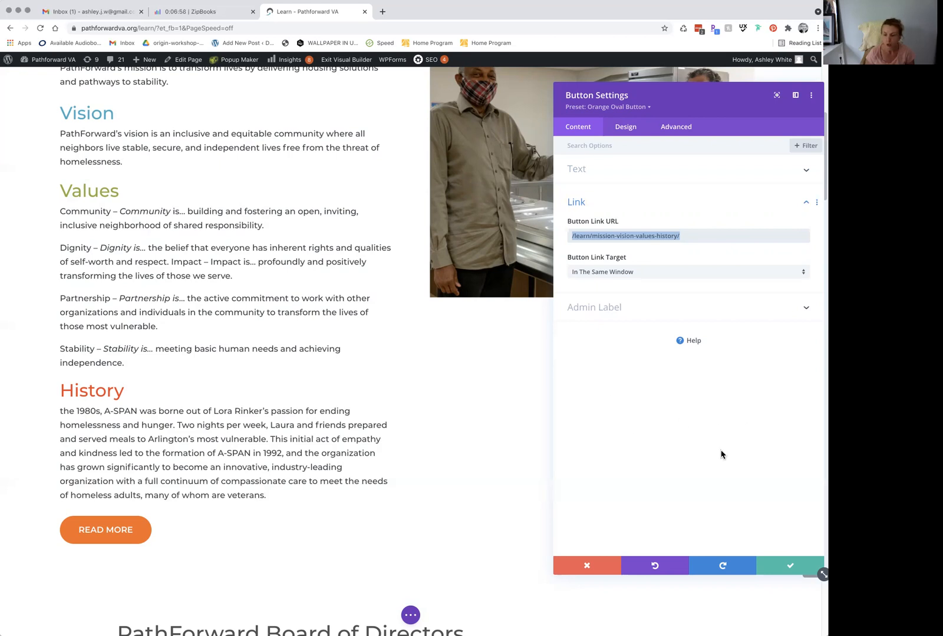
left_click(789, 567)
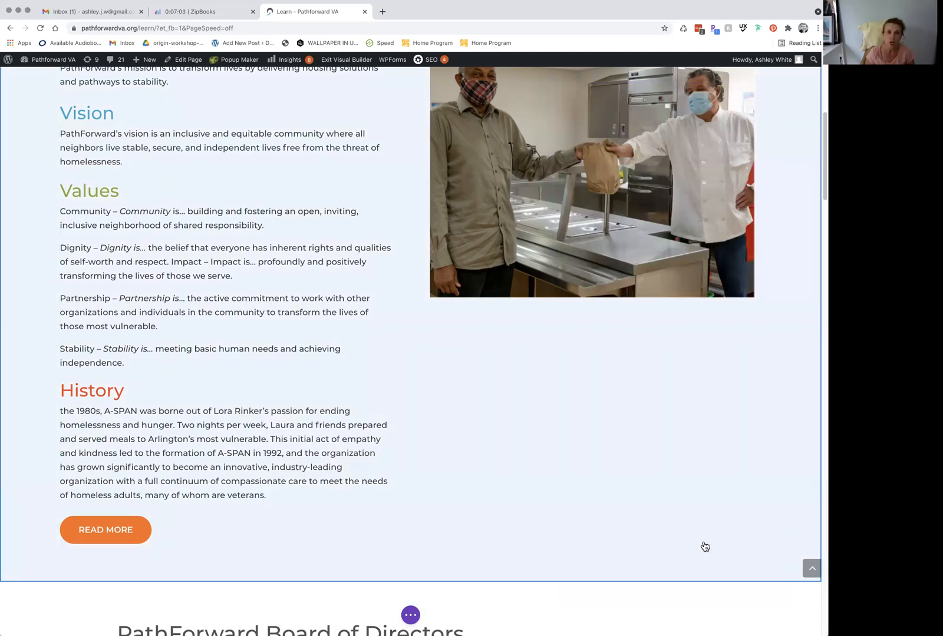
Step: Save the Learn page and go to the PathForward Board of Directors section
left_click(410, 615)
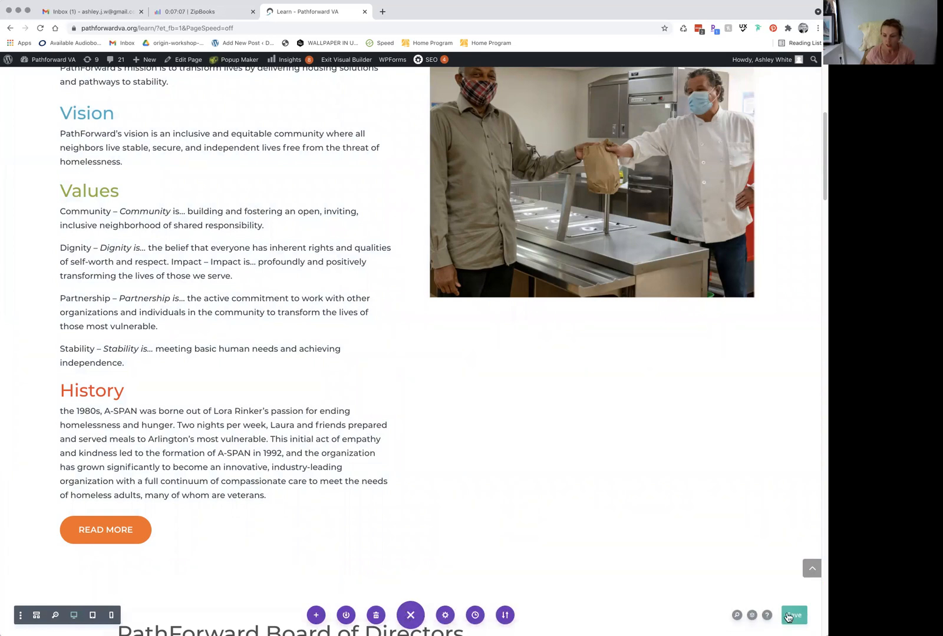
left_click(799, 618)
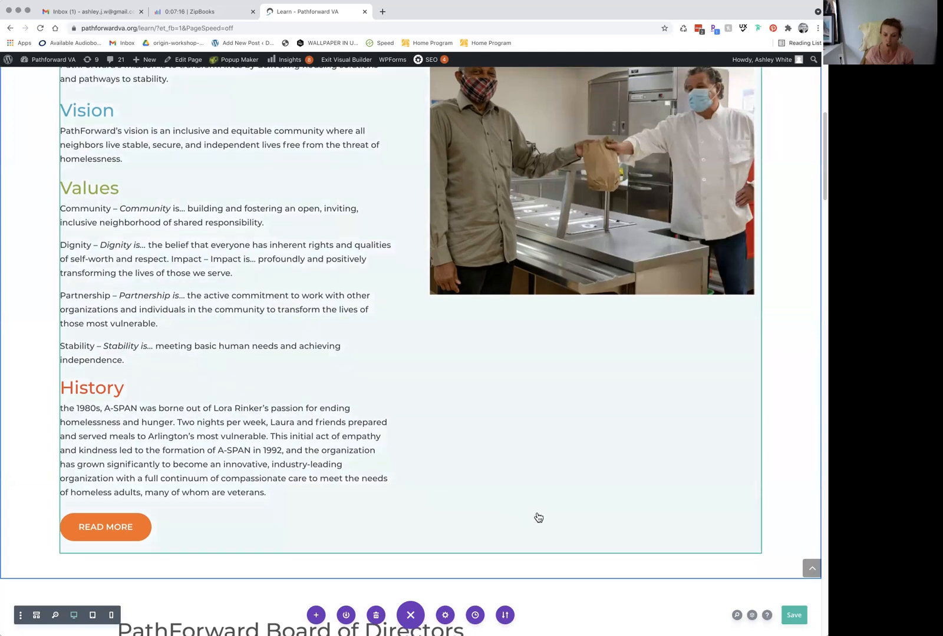
scroll(538, 517, "down", 5)
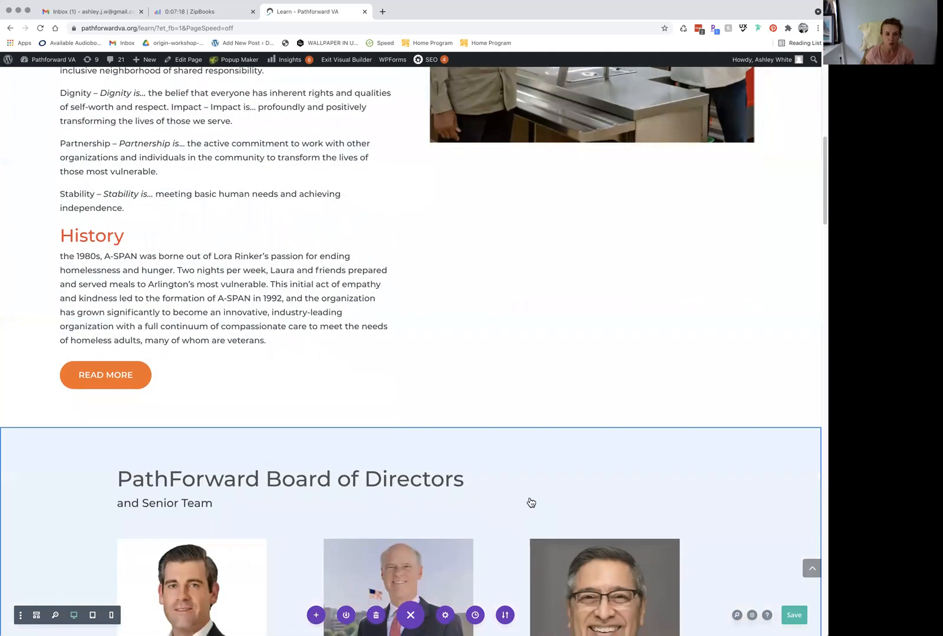
Step: Check the column structure of the first board member row under PathForward Board of Directors, and close its settings without saving
scroll(542, 351, "down", 3)
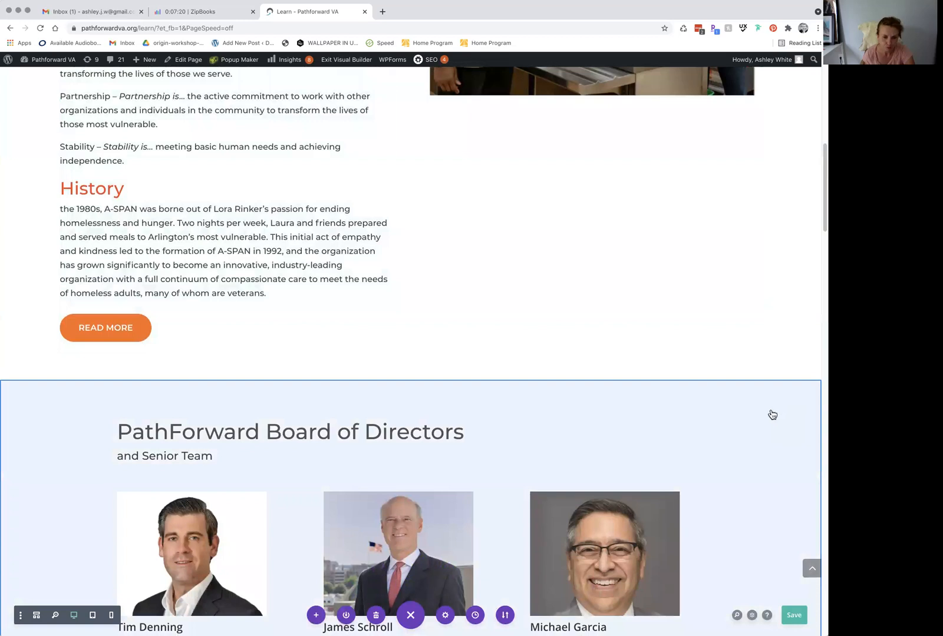
scroll(778, 416, "down", 5)
scroll(749, 405, "down", 5)
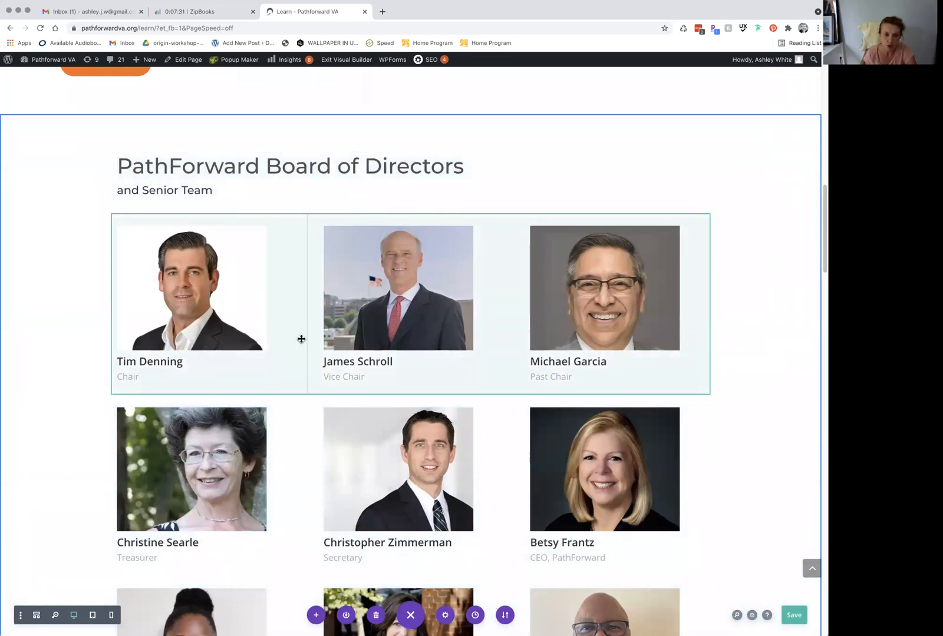
scroll(303, 412, "down", 2)
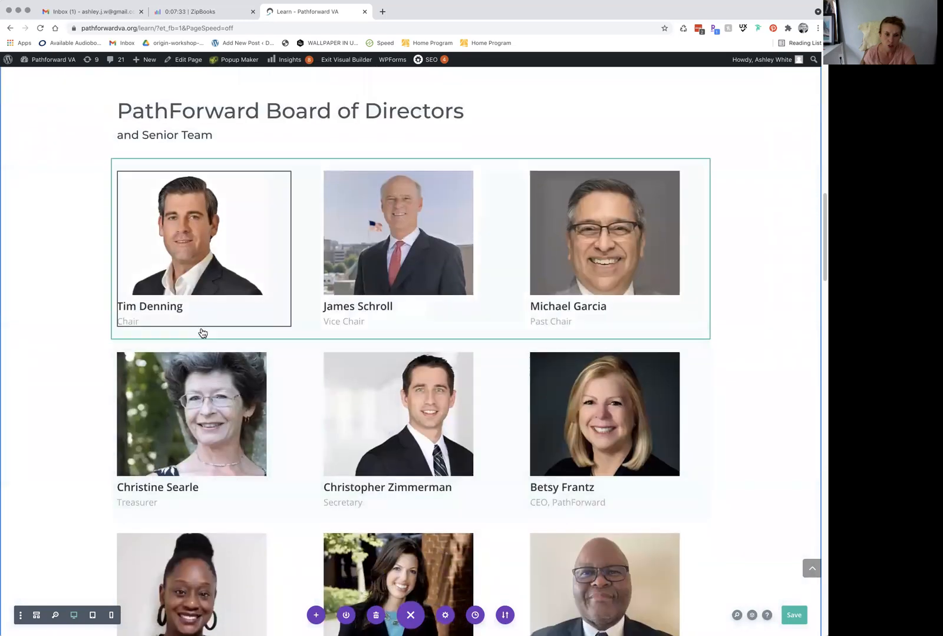
left_click(136, 167)
left_click(137, 170)
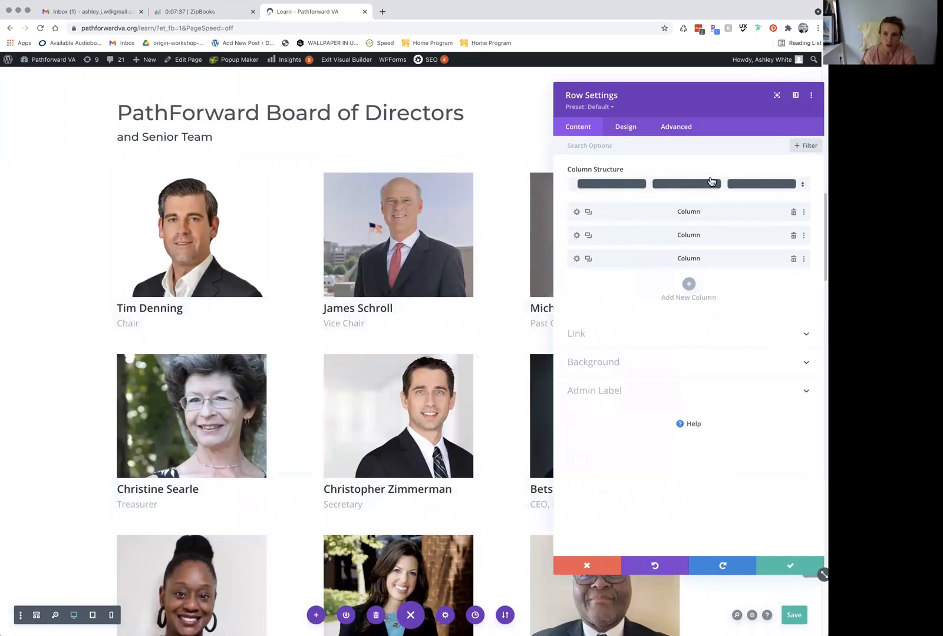
left_click(586, 566)
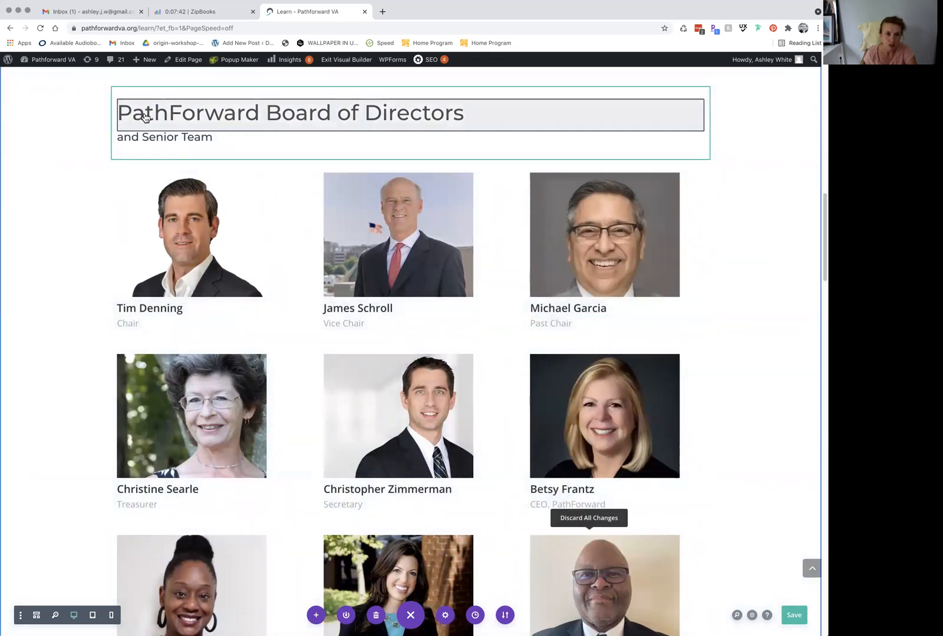
Step: Try Heading 3 on the "PathForward Board of Directors" title text, and restore Heading 2
mouse_move(143, 113)
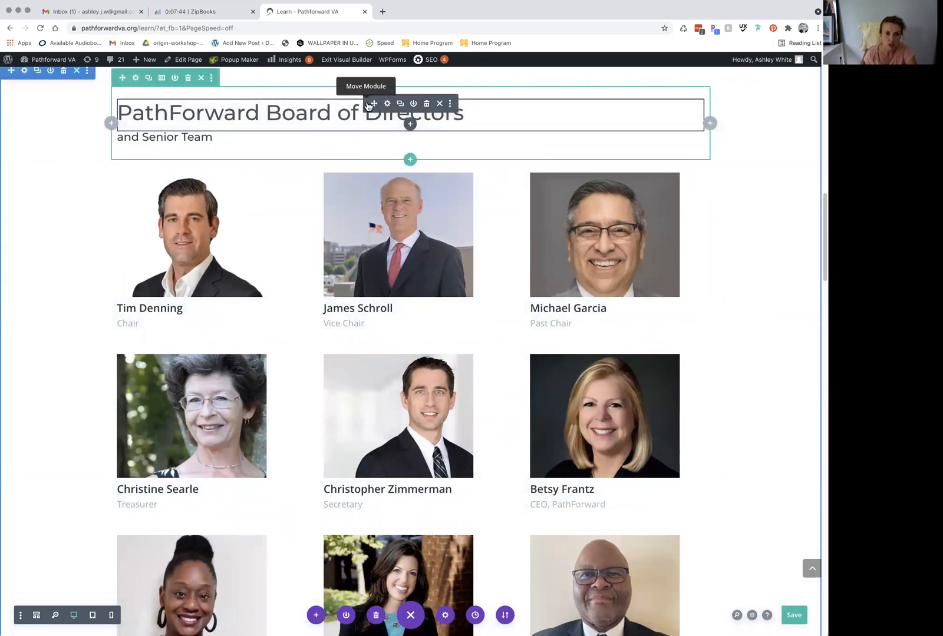
left_click(387, 105)
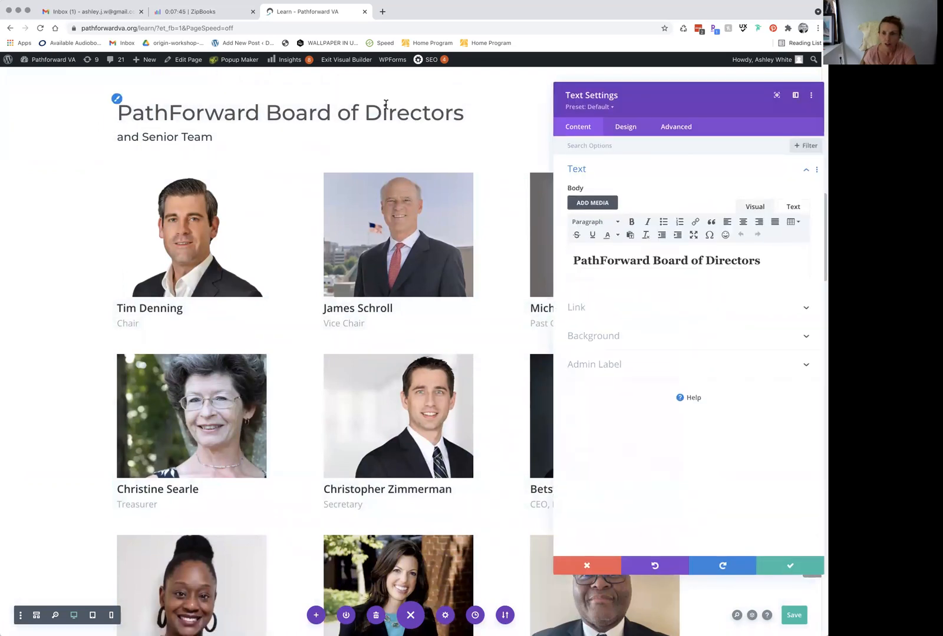
left_click_drag(766, 262, 536, 262)
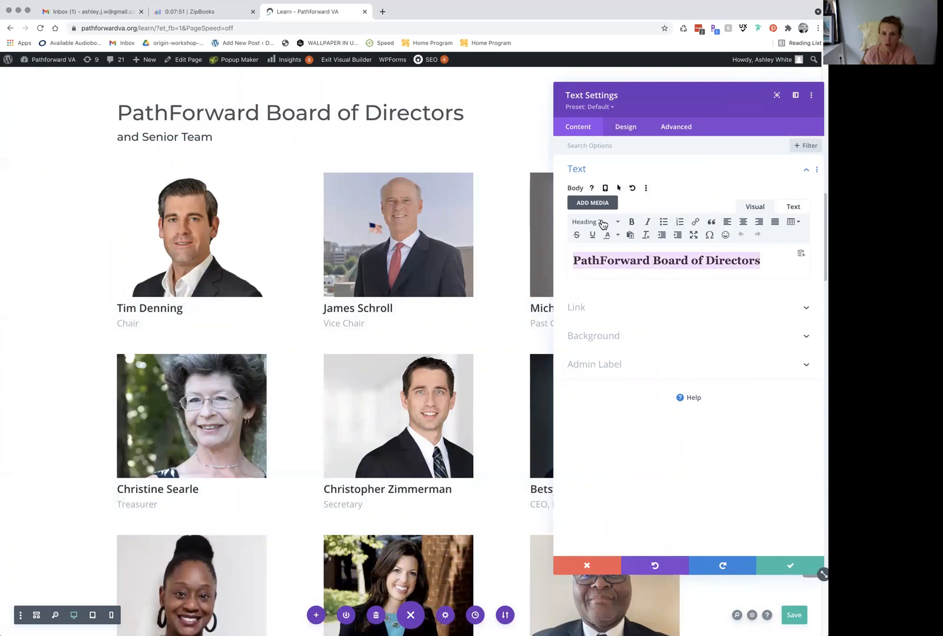
left_click(602, 224)
left_click(601, 296)
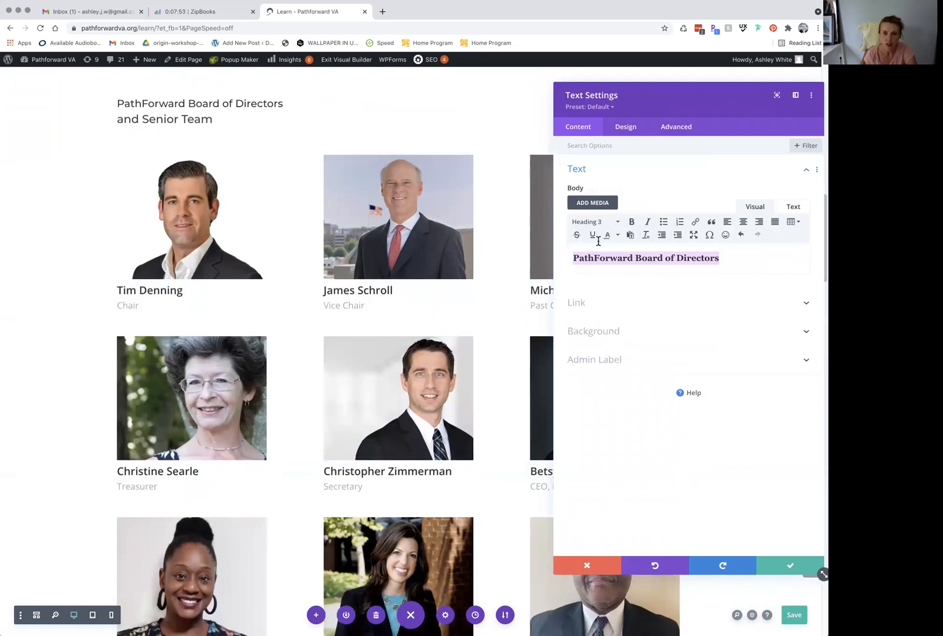
left_click(593, 221)
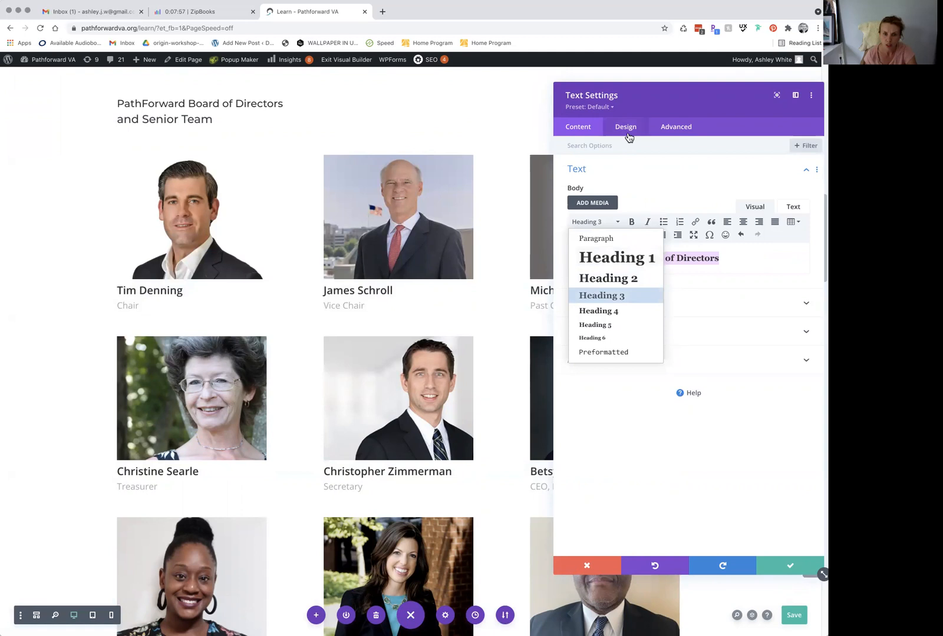
left_click(595, 223)
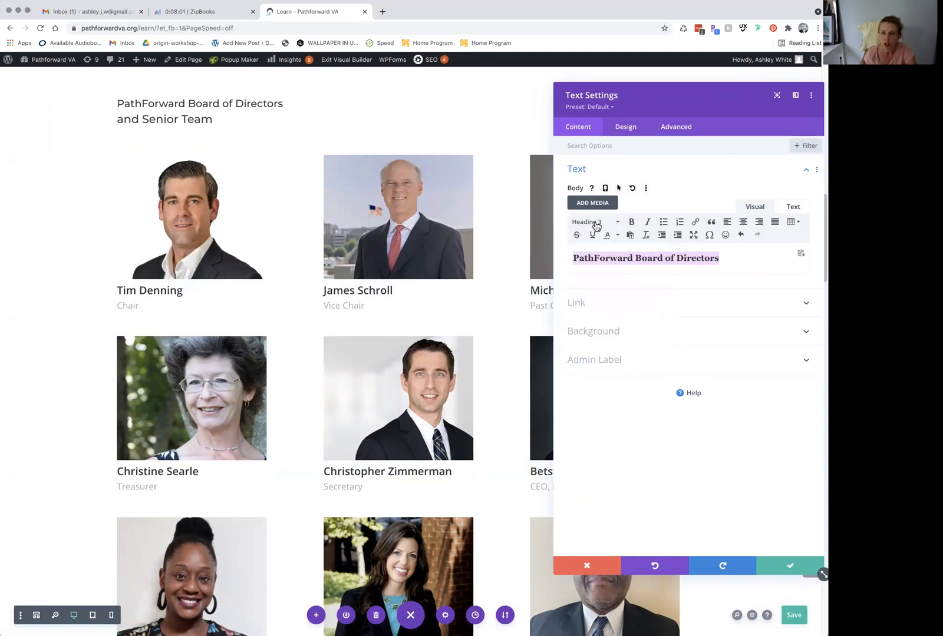
left_click(596, 226)
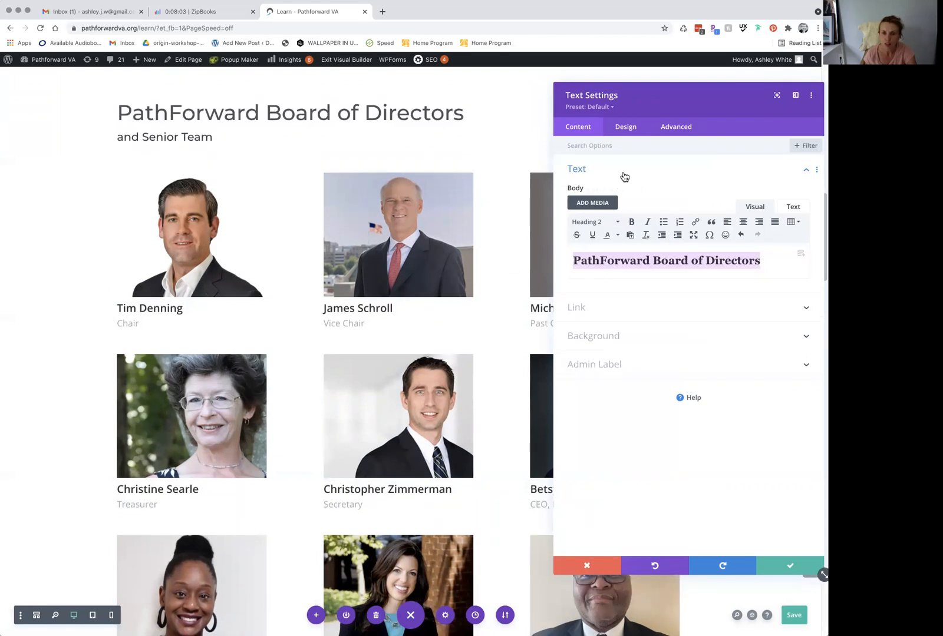
Step: Try the H2 Heading 2 Gray preset on the board title, return to the default preset, and discard the text changes
left_click(608, 111)
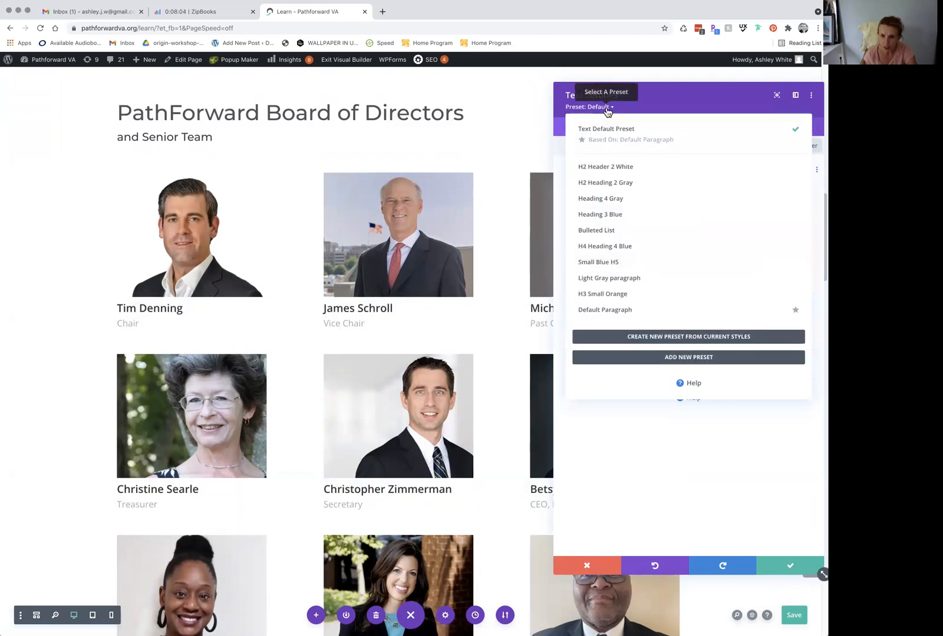
left_click(601, 181)
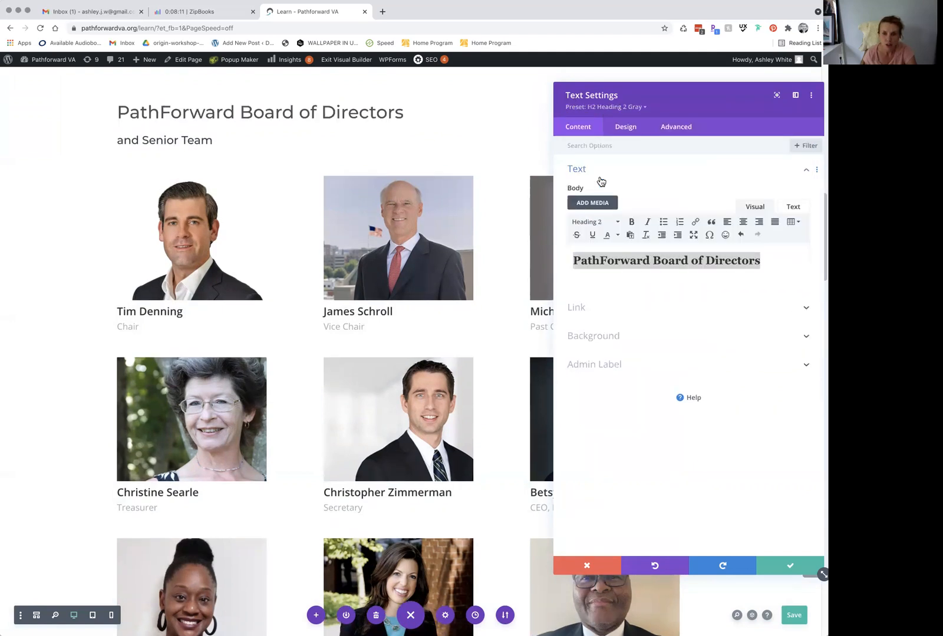
left_click(604, 107)
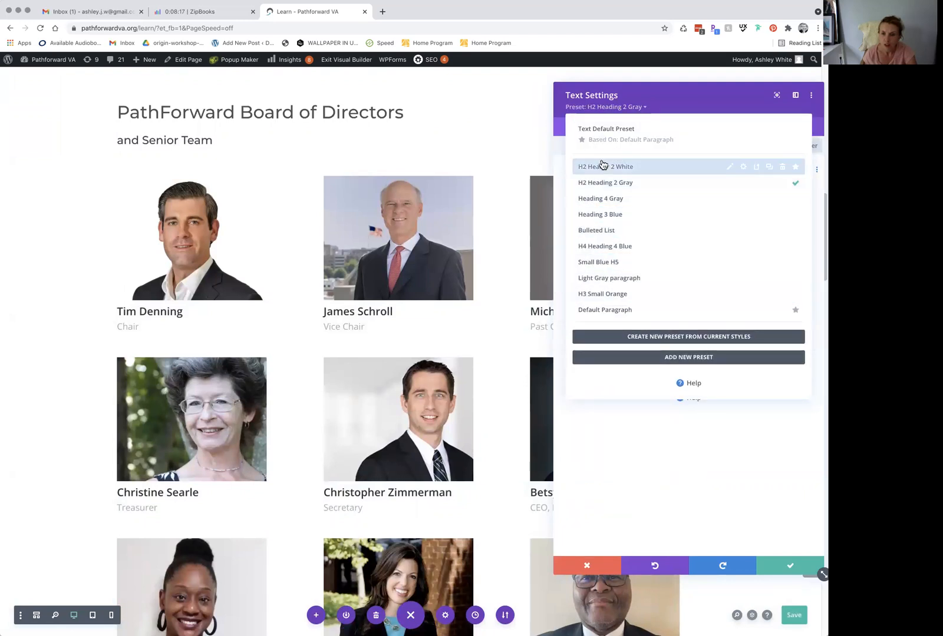
left_click(603, 182)
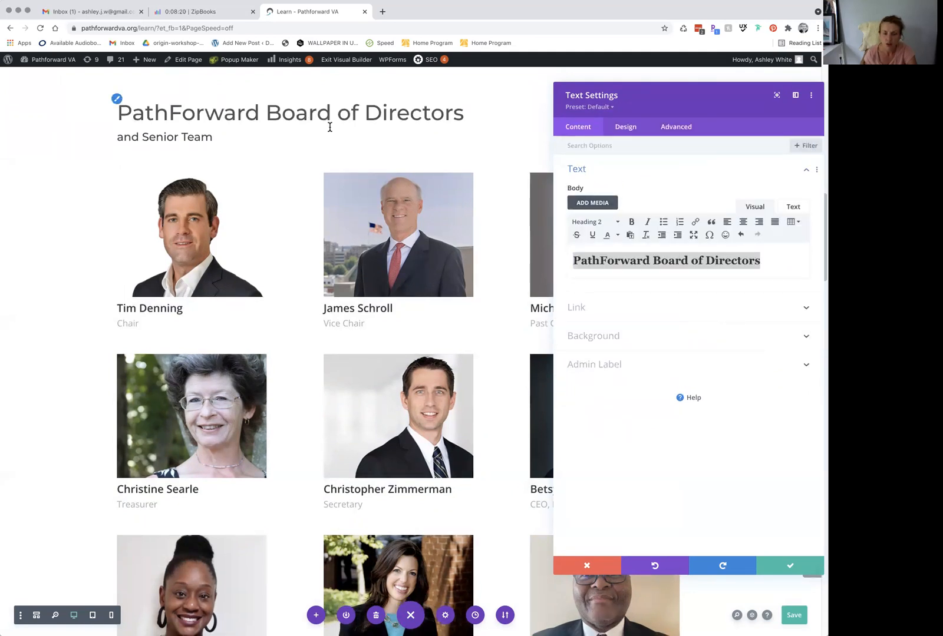
scroll(518, 255, "down", 1)
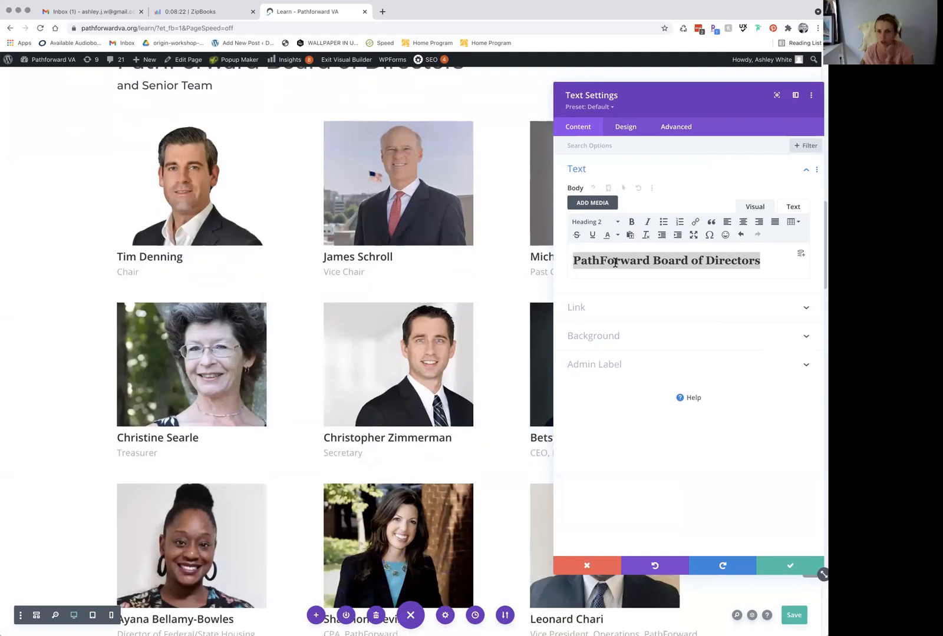
scroll(252, 137, "up", 2)
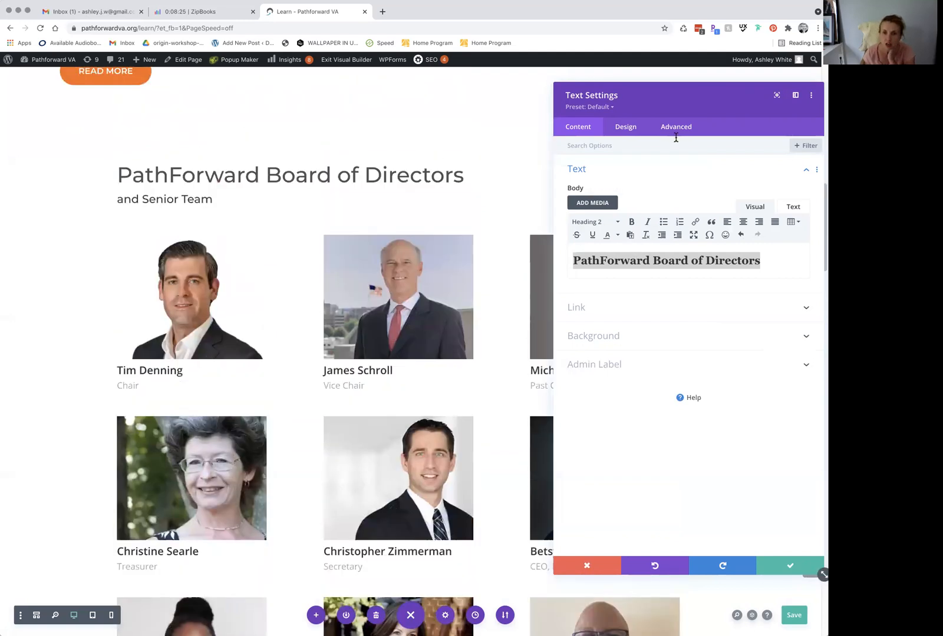
scroll(499, 179, "down", 1)
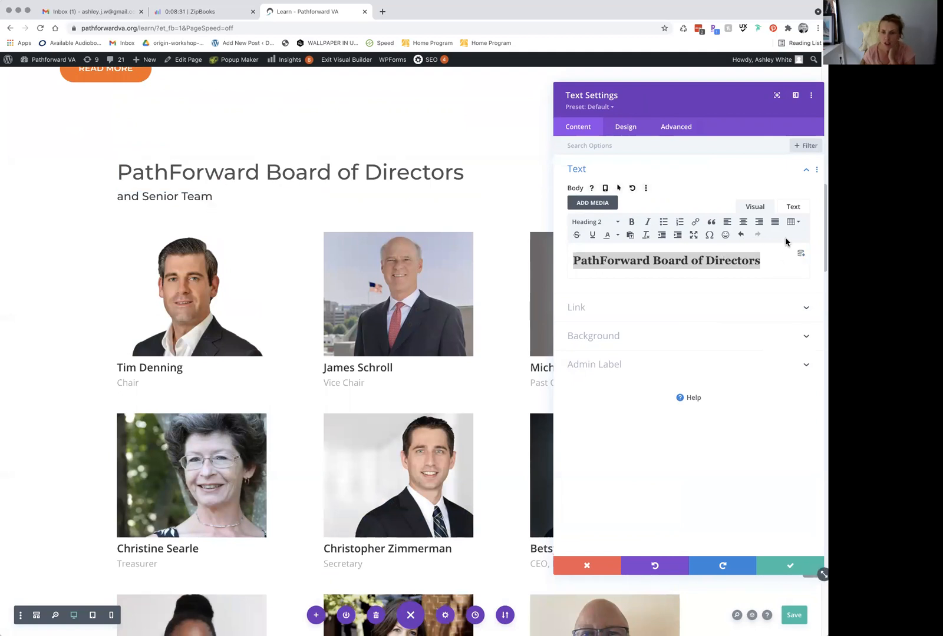
left_click(595, 566)
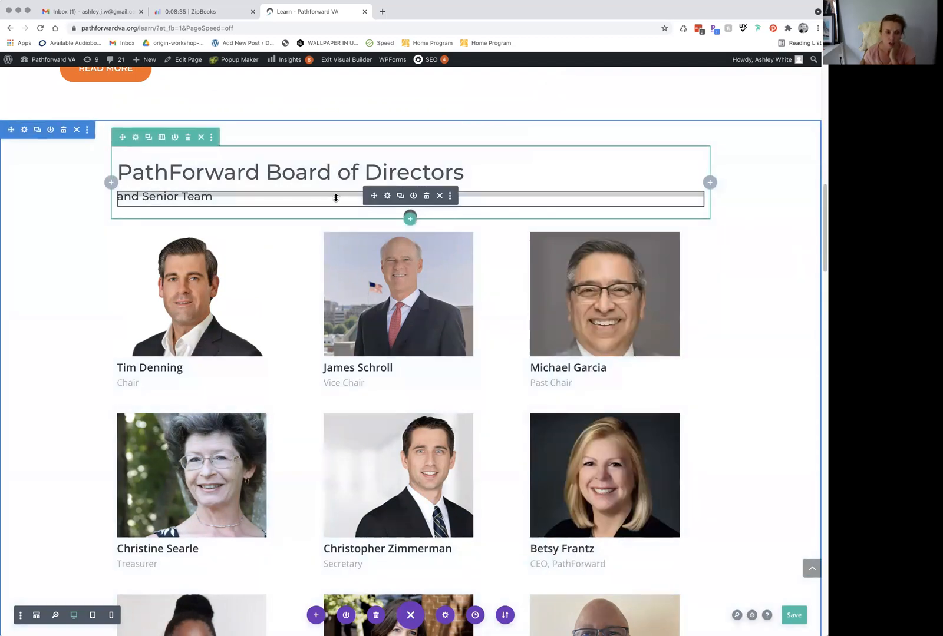
Step: Examine the heading level and the available presets of the "and Senior Team" text module
left_click(387, 195)
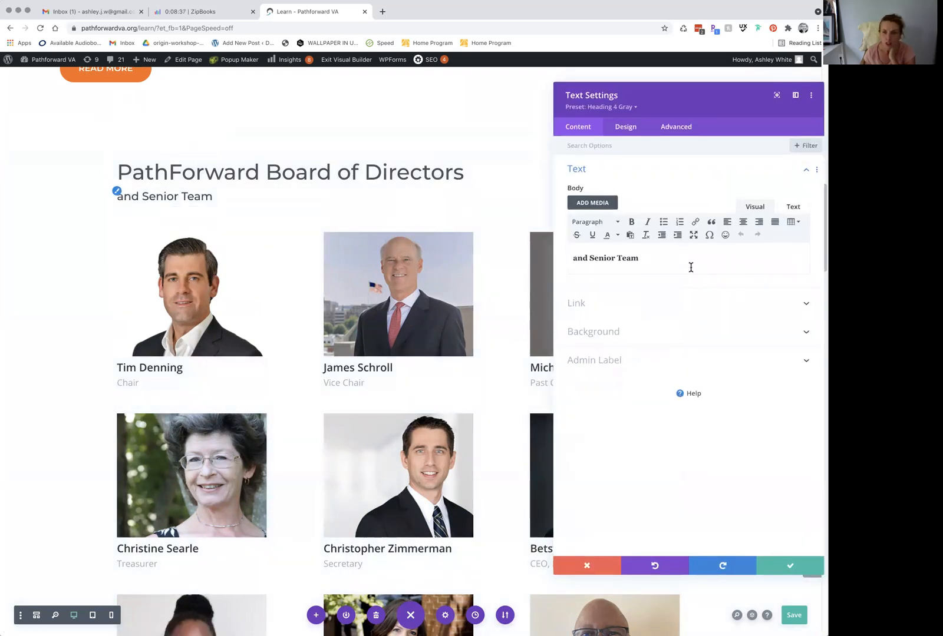
left_click_drag(675, 263, 566, 253)
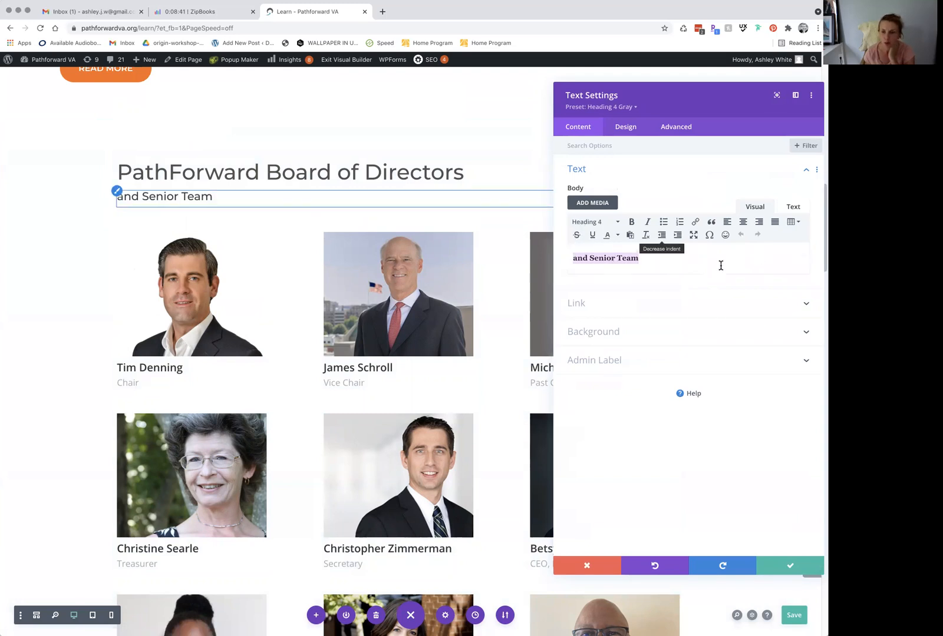
left_click_drag(660, 258, 567, 257)
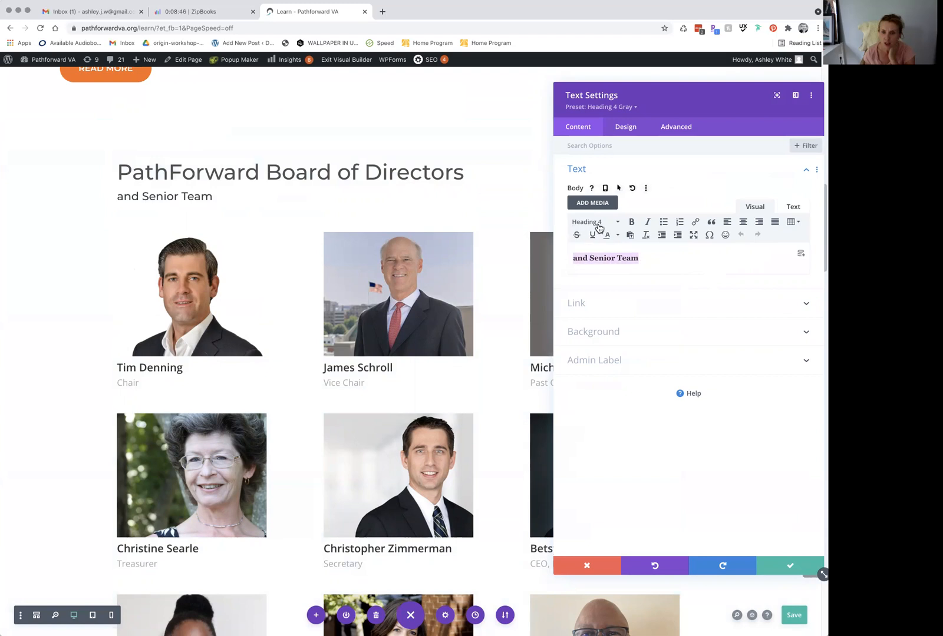
left_click(590, 112)
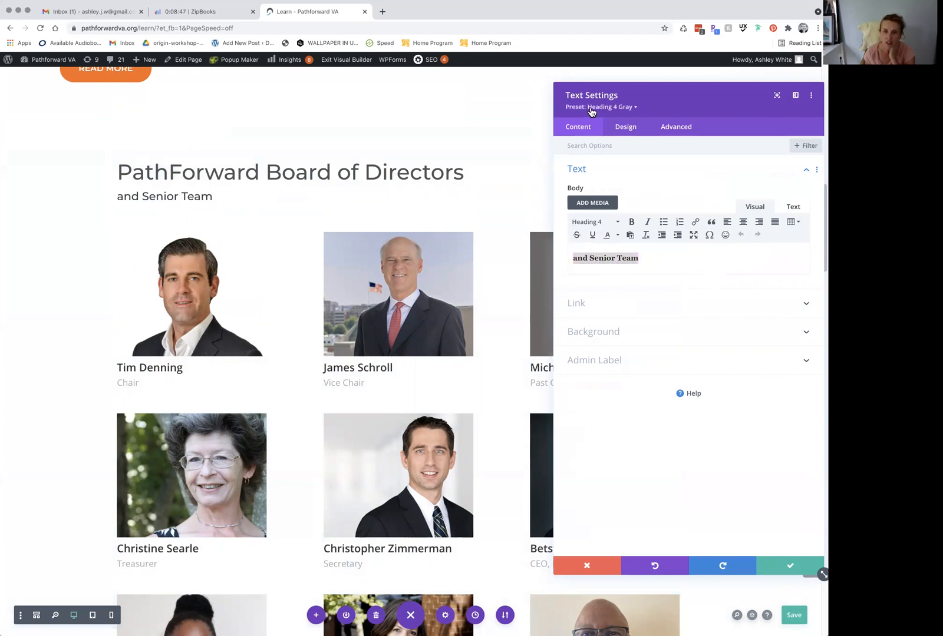
left_click(592, 112)
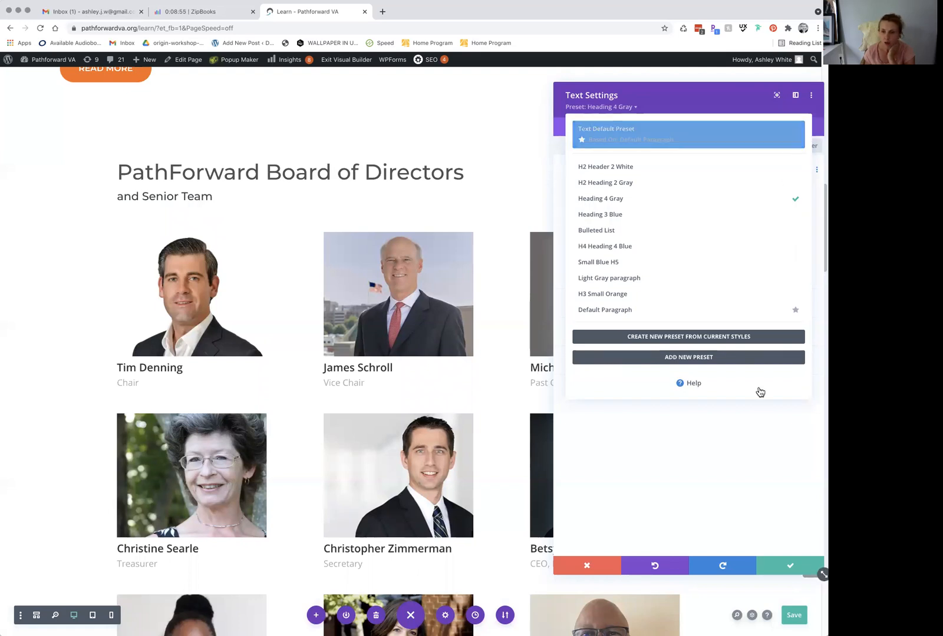
left_click(775, 467)
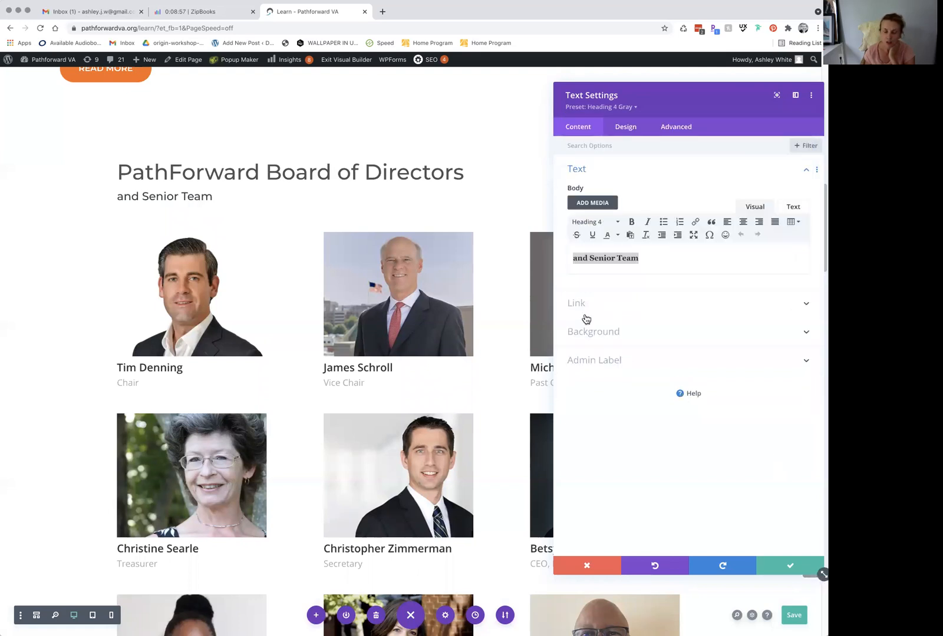
Step: Format the "and Senior Team" text as Paragraph and replace it with "my new h4"
triple_click(649, 260)
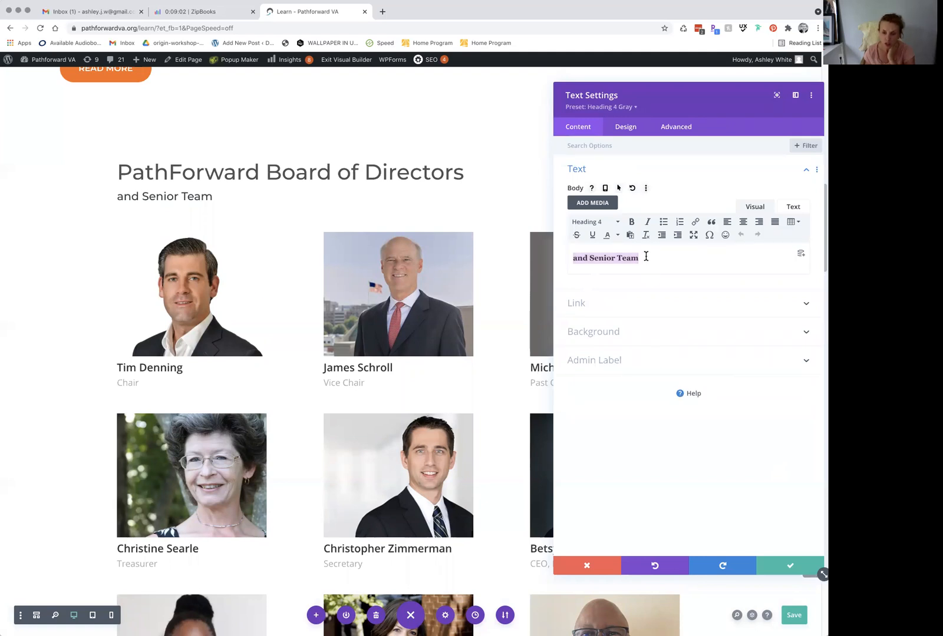
left_click(645, 257)
left_click_drag(646, 256, 580, 259)
left_click_drag(660, 260, 579, 247)
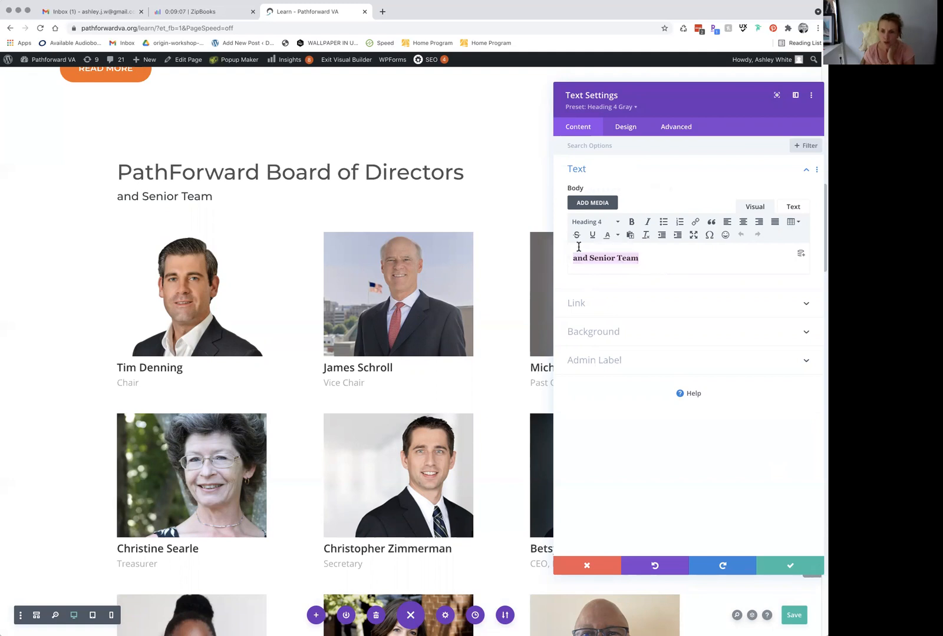
left_click(591, 224)
left_click(589, 238)
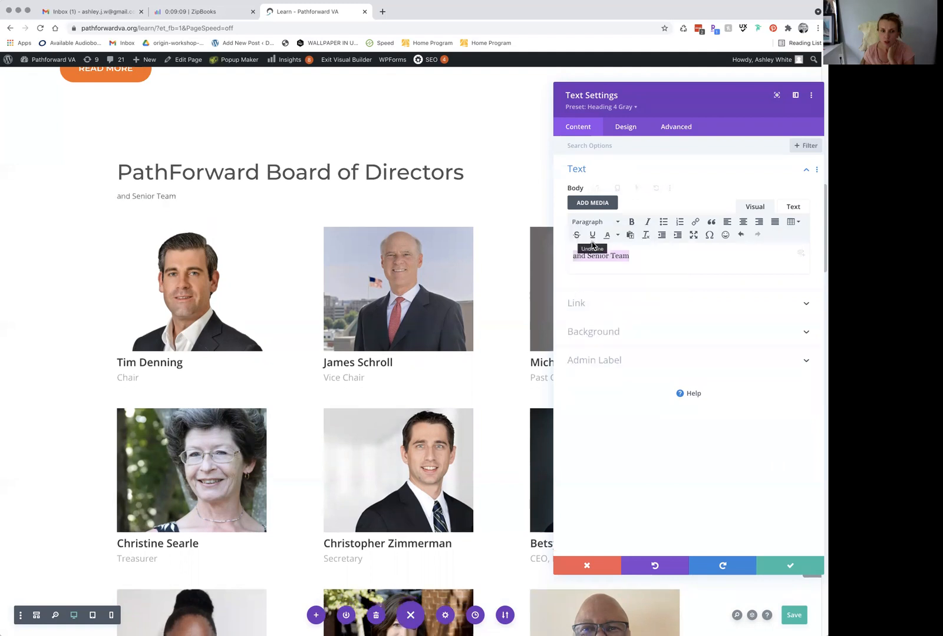
left_click_drag(644, 259, 568, 254)
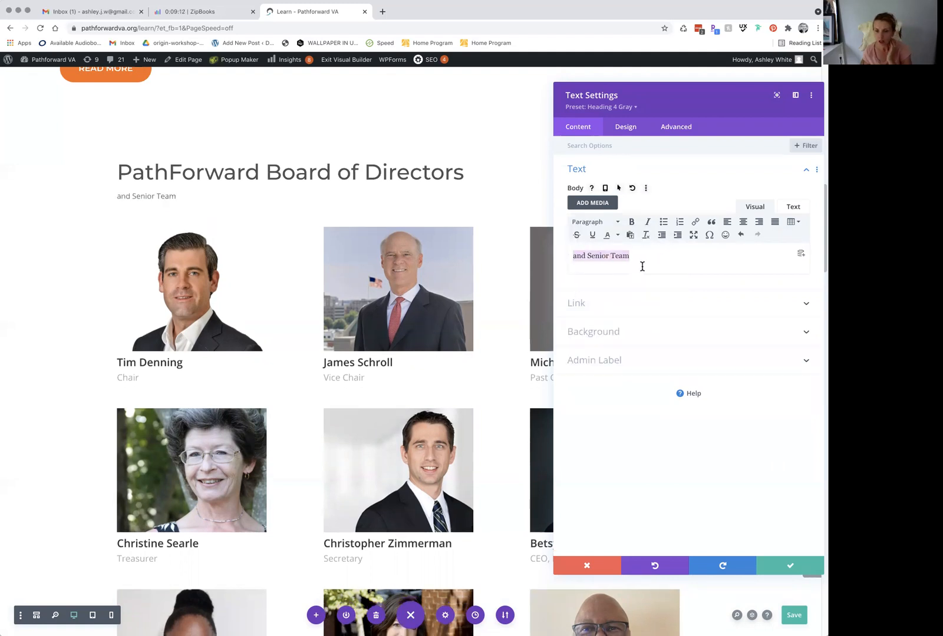
type("my new h4")
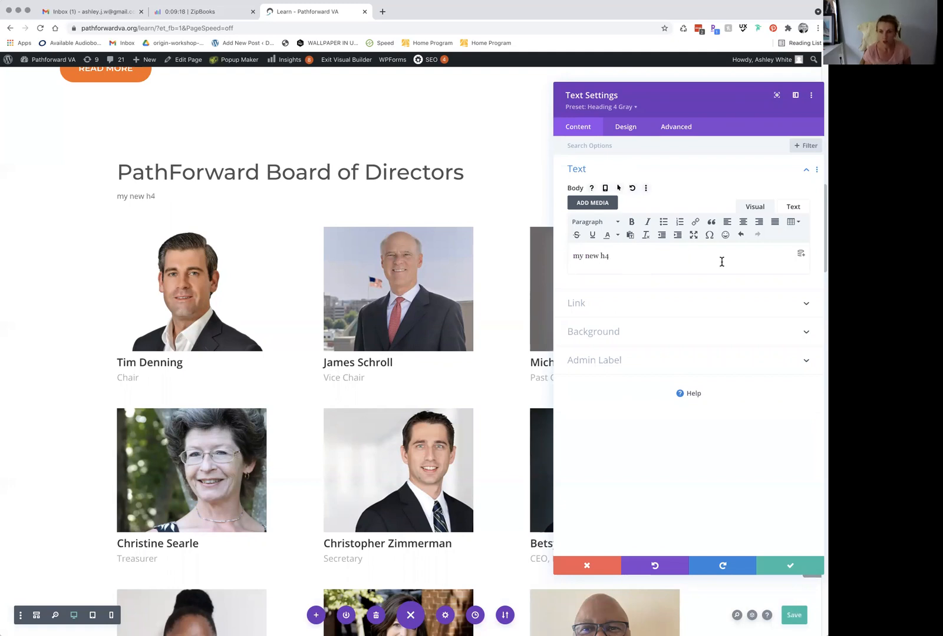
Step: Format "my new h4" as Heading 4 and toggle off its Heading 4 Gray preset
left_click_drag(621, 260, 569, 258)
left_click(583, 226)
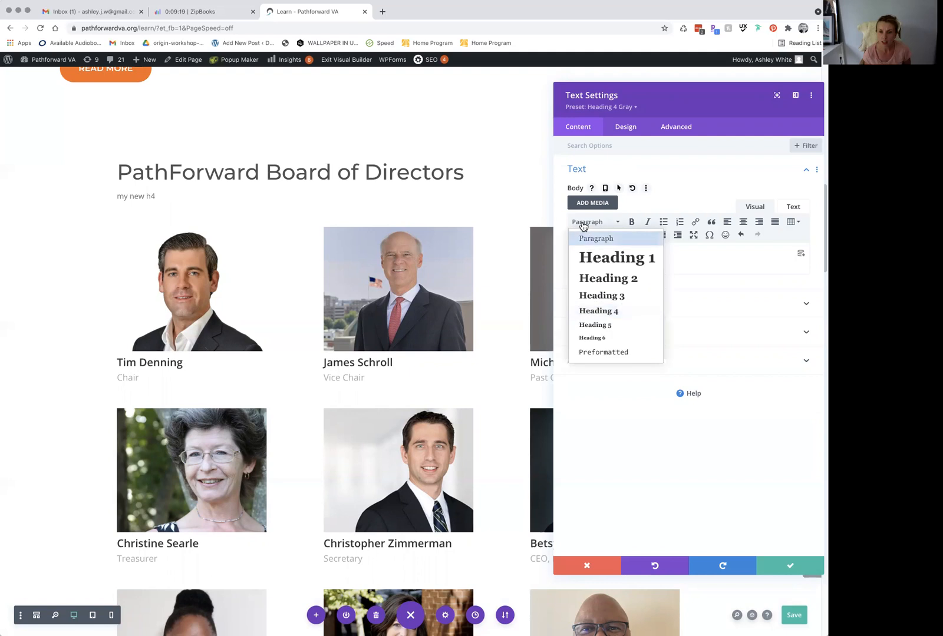
left_click(598, 311)
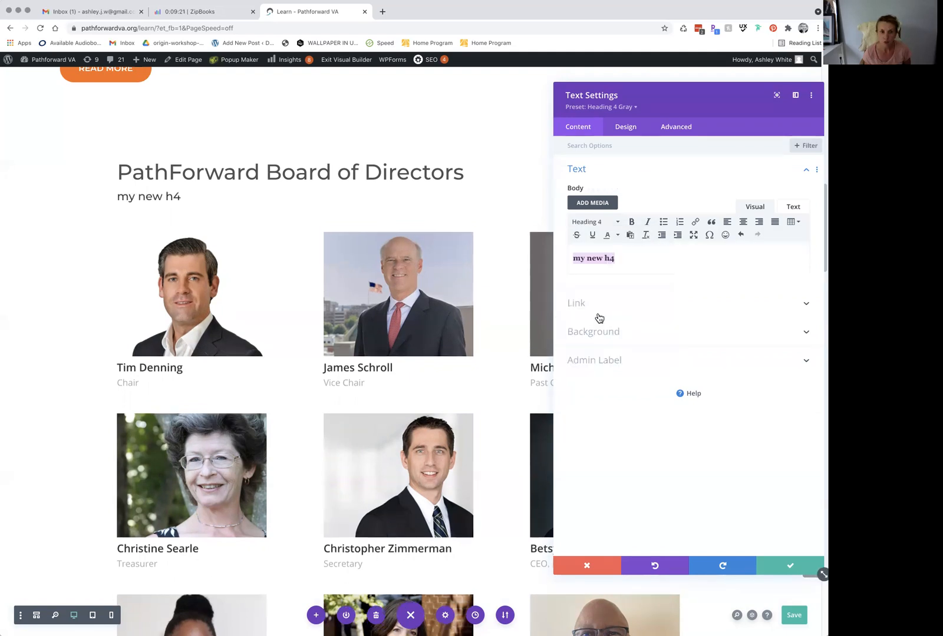
left_click(590, 107)
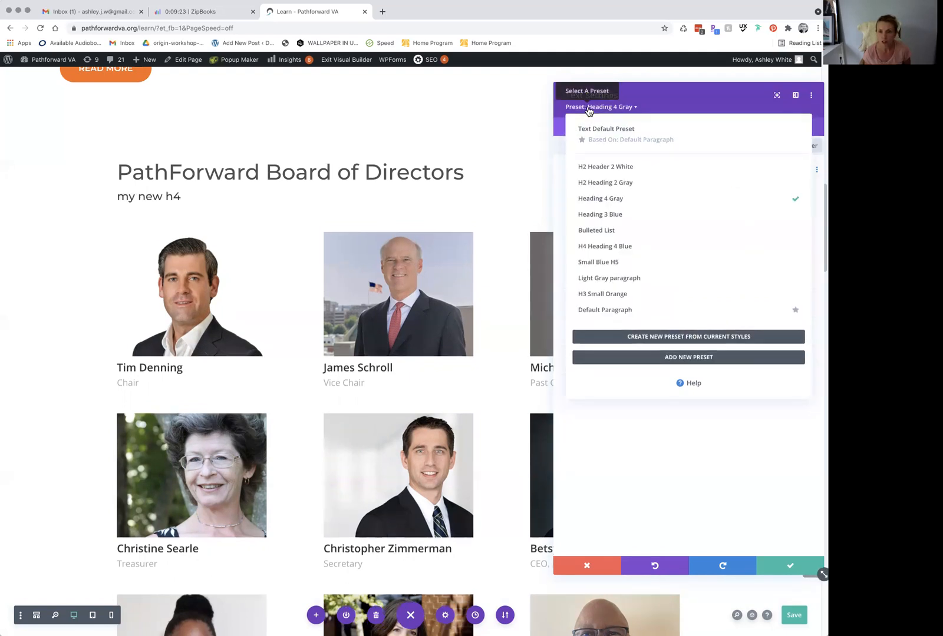
left_click(590, 199)
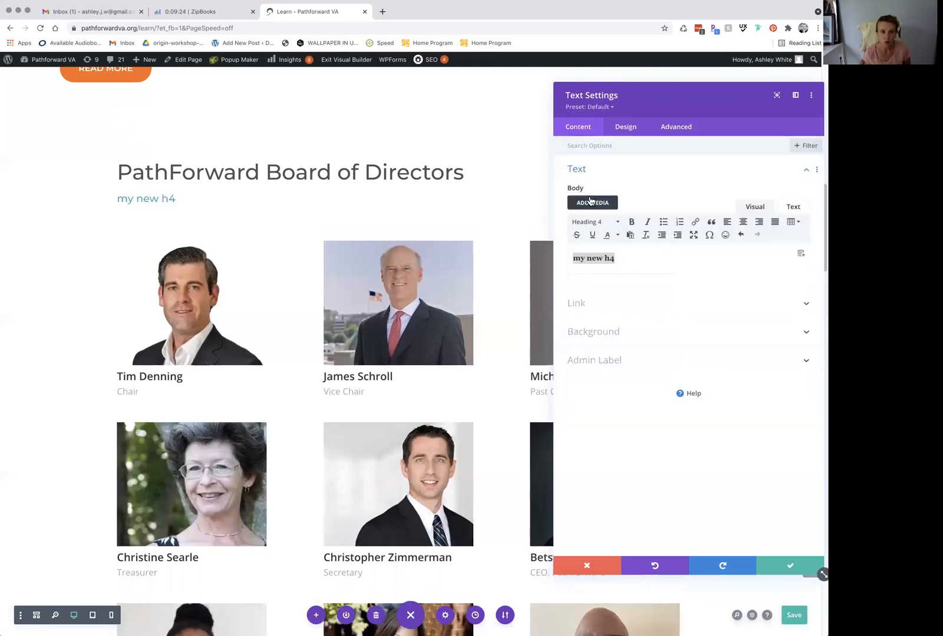
Step: Apply the Heading 4 Gray preset to the "my new h4" text module and review the preset list
left_click(595, 108)
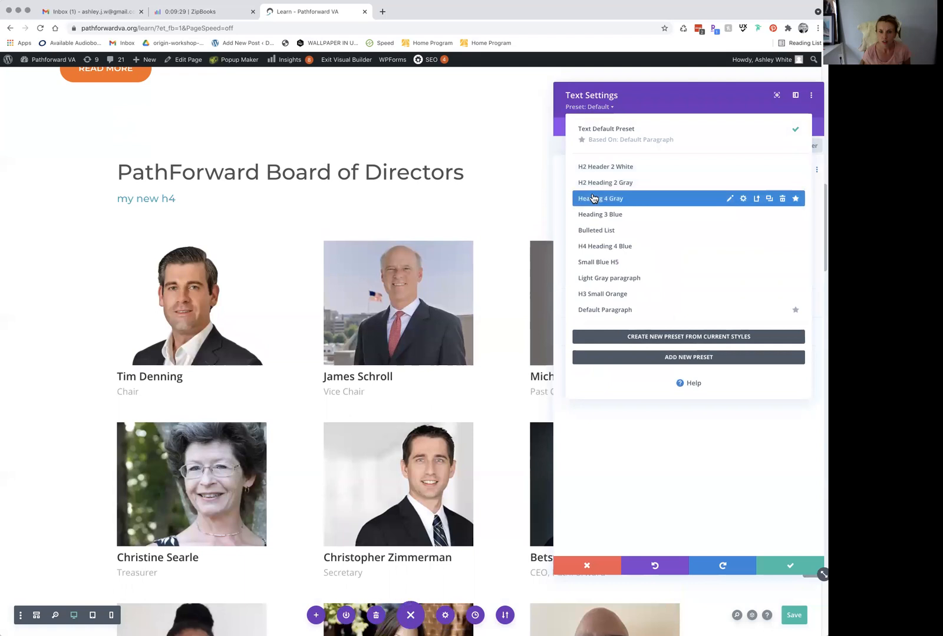
left_click(604, 198)
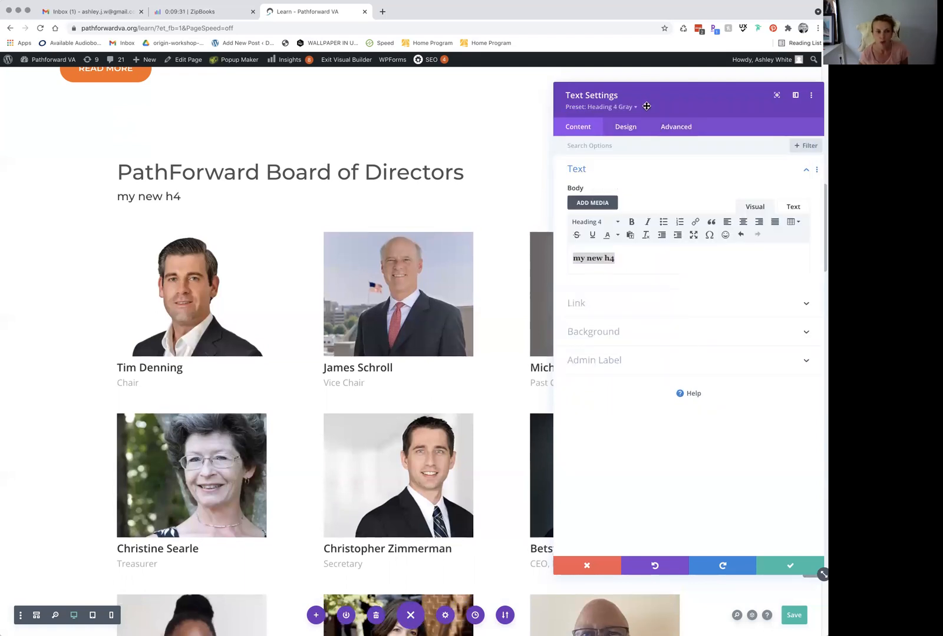
left_click(628, 107)
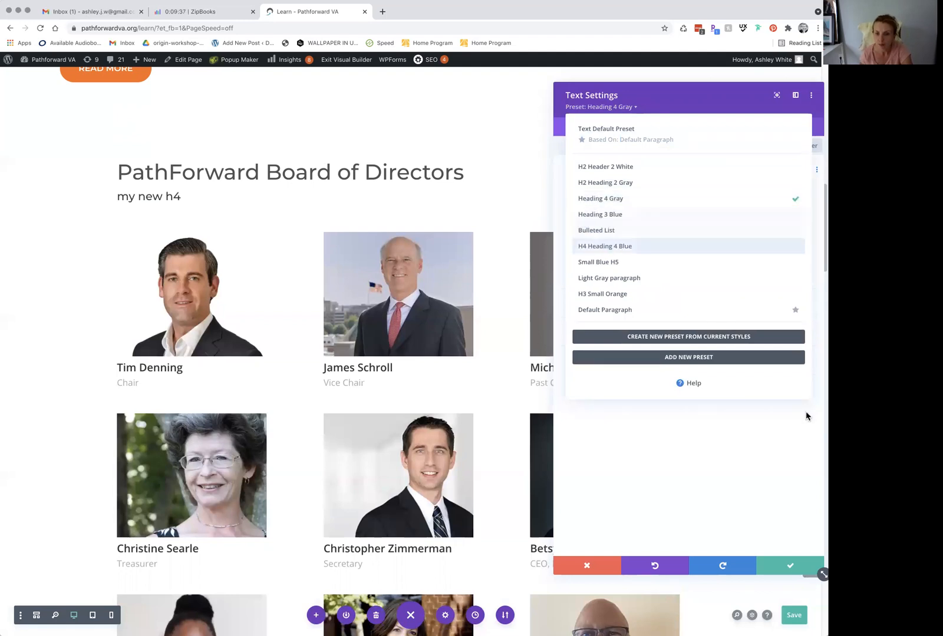
left_click(770, 438)
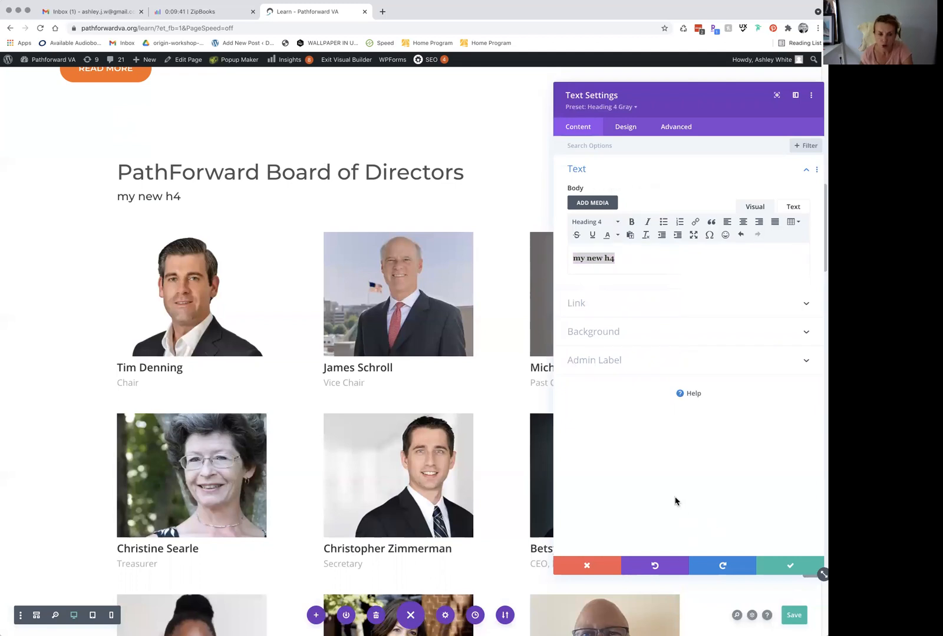
Step: Undo the text edits to restore "and Senior Team" and save the text module's settings
left_click(656, 567)
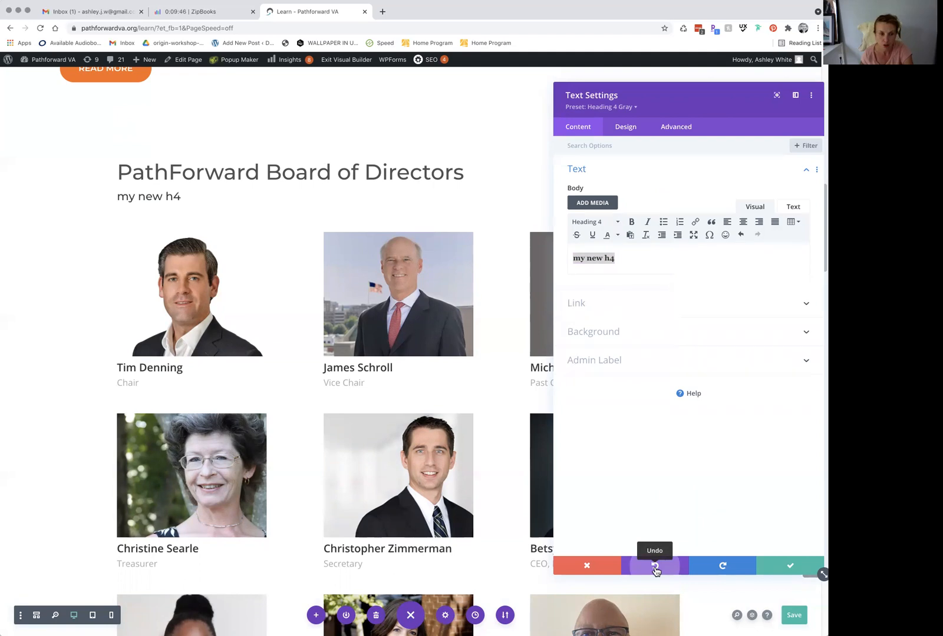
left_click(655, 568)
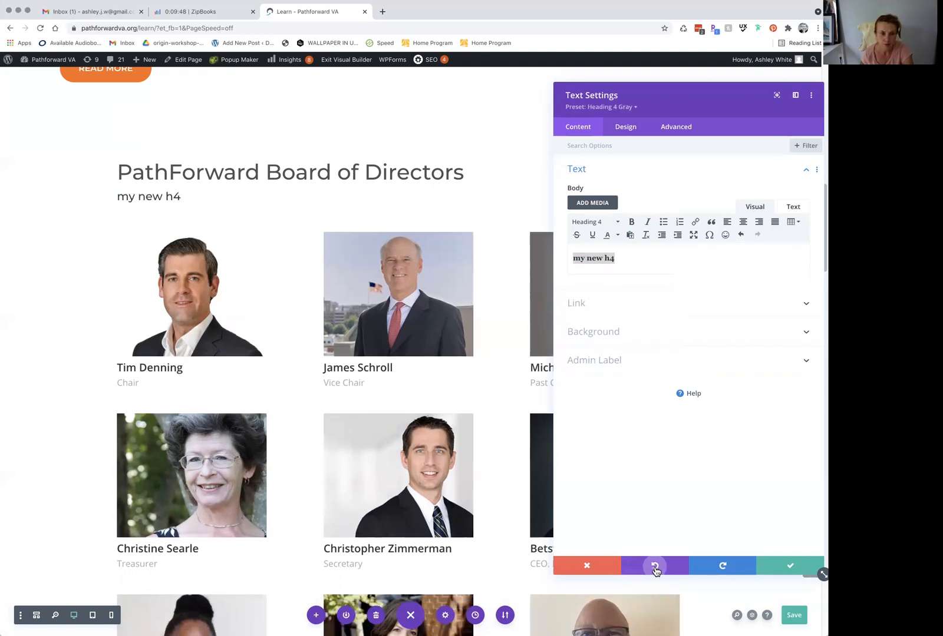
left_click(655, 568)
left_click(656, 568)
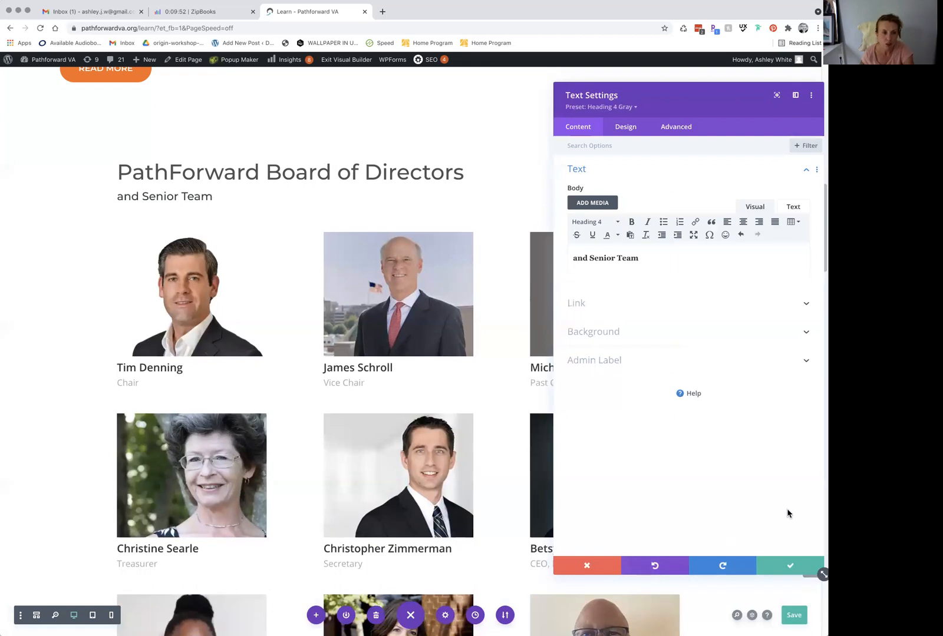
left_click(781, 568)
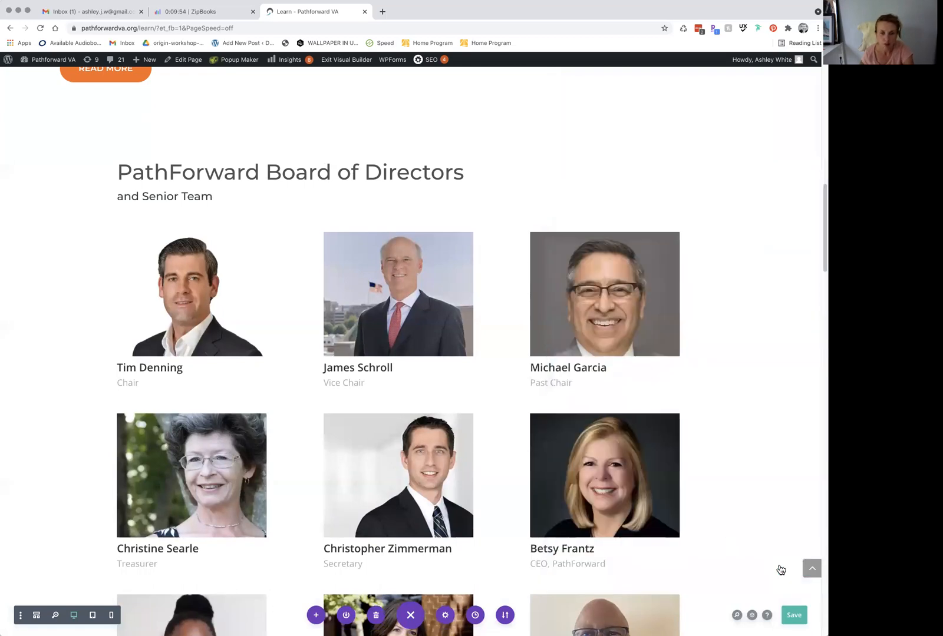
Step: Look through the board and senior team rows and the council buttons, down to the Careers section
scroll(161, 301, "down", 1)
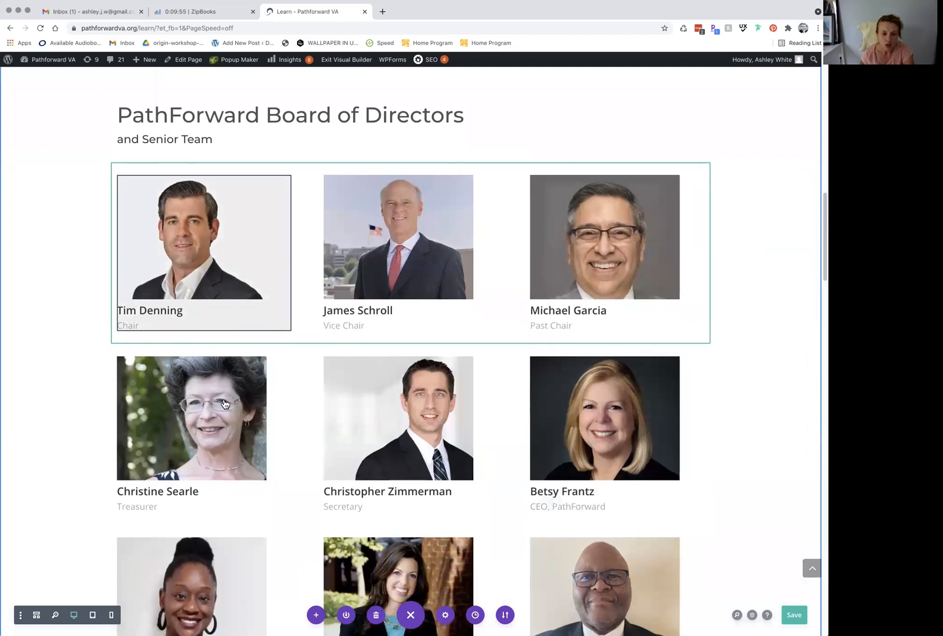
scroll(227, 383, "down", 2)
mouse_move(226, 379)
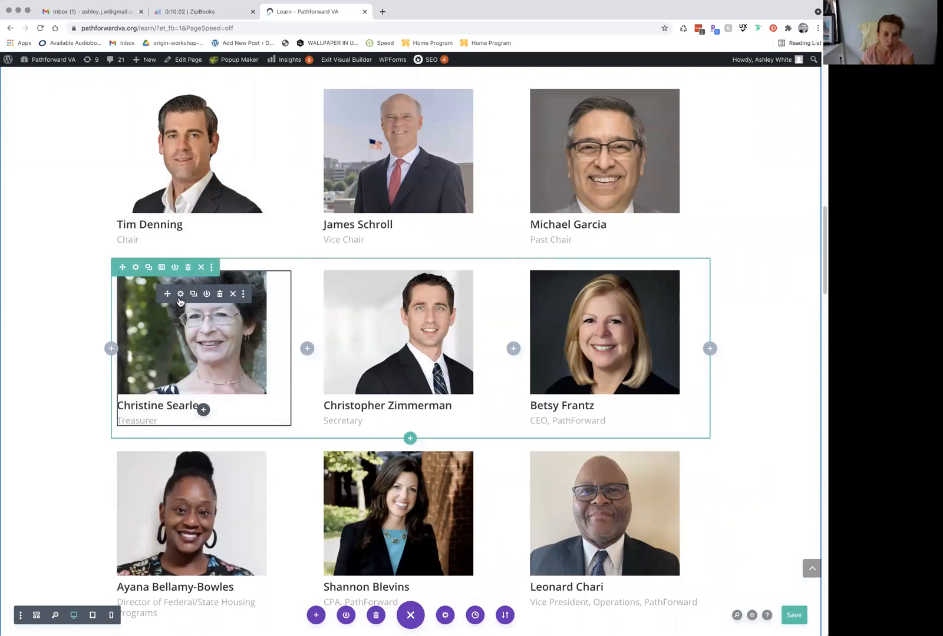
scroll(326, 357, "down", 3)
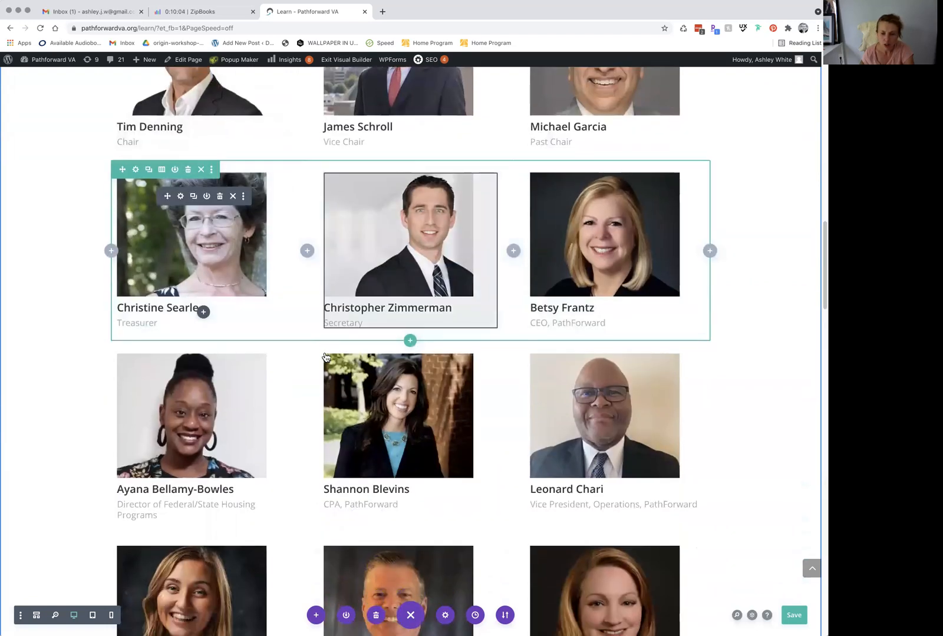
scroll(326, 357, "up", 1)
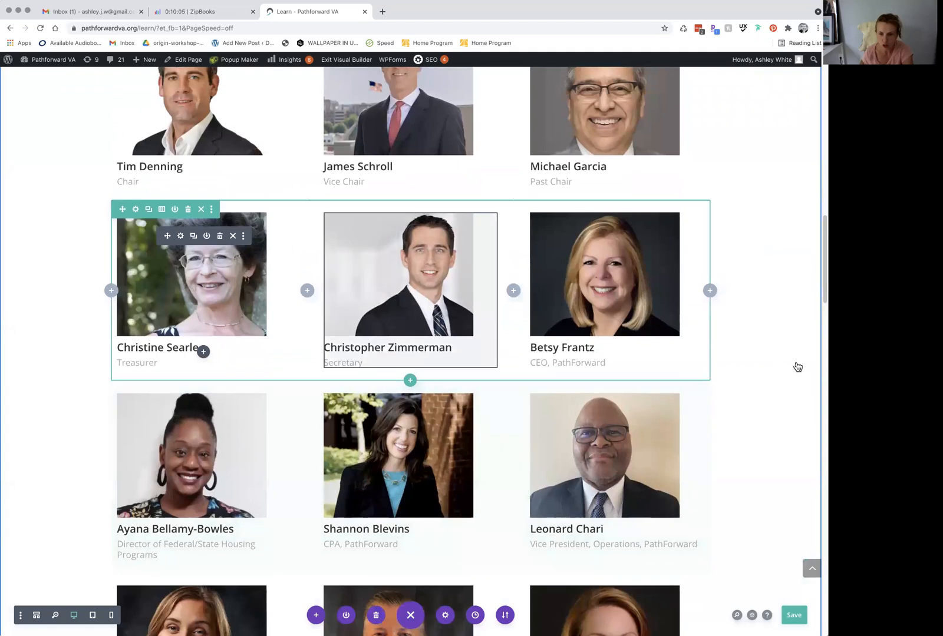
scroll(719, 360, "down", 10)
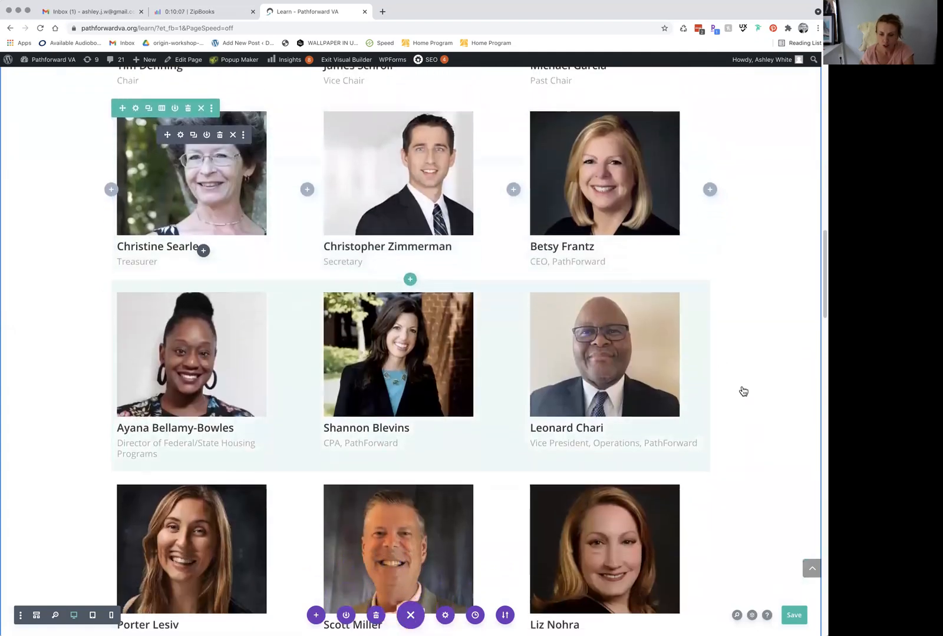
scroll(743, 392, "down", 7)
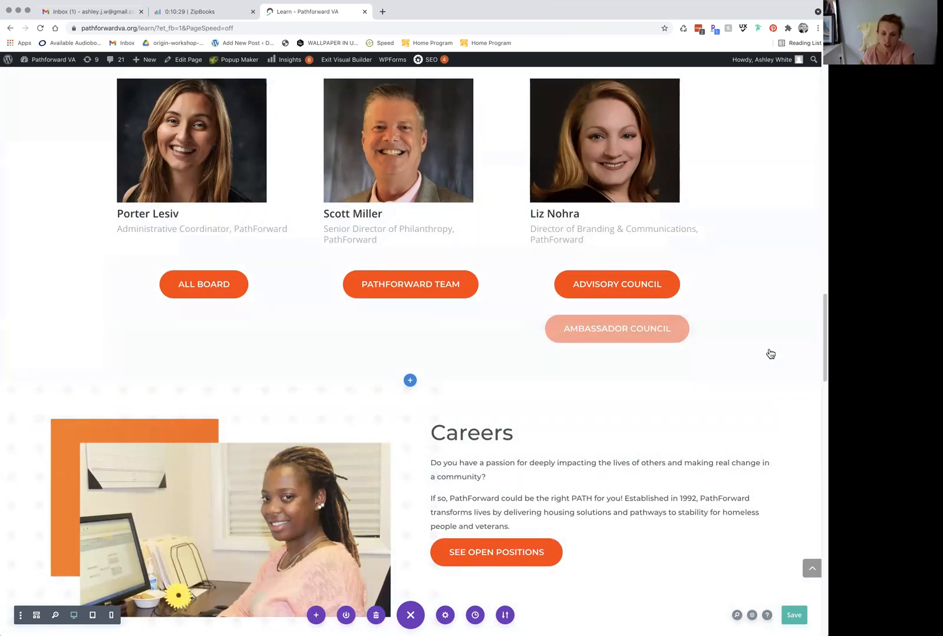
scroll(777, 348, "down", 2)
scroll(770, 354, "down", 5)
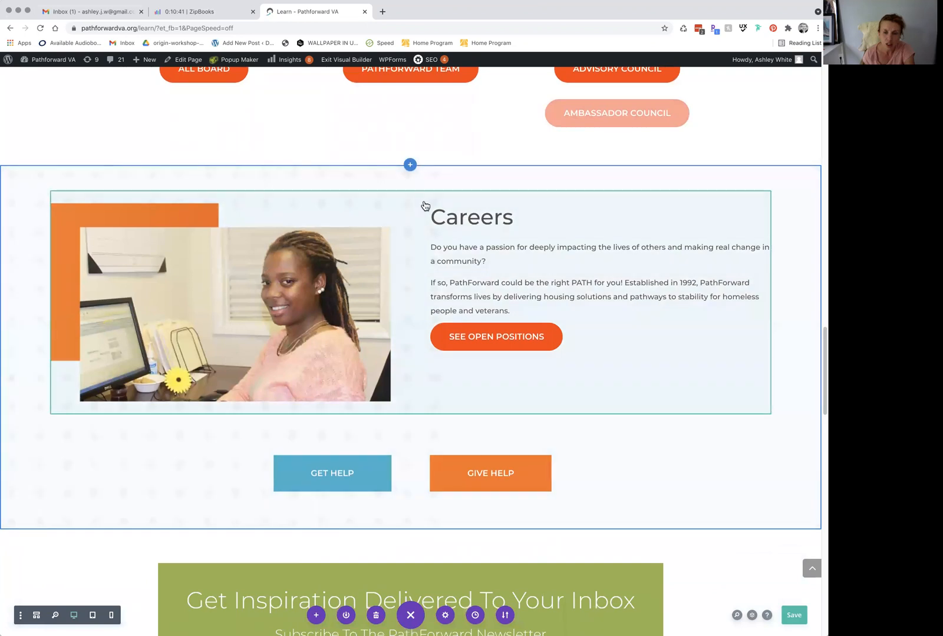
Step: Examine the heading level and preset of the Careers title module, and close it without changes
scroll(450, 219, "down", 1)
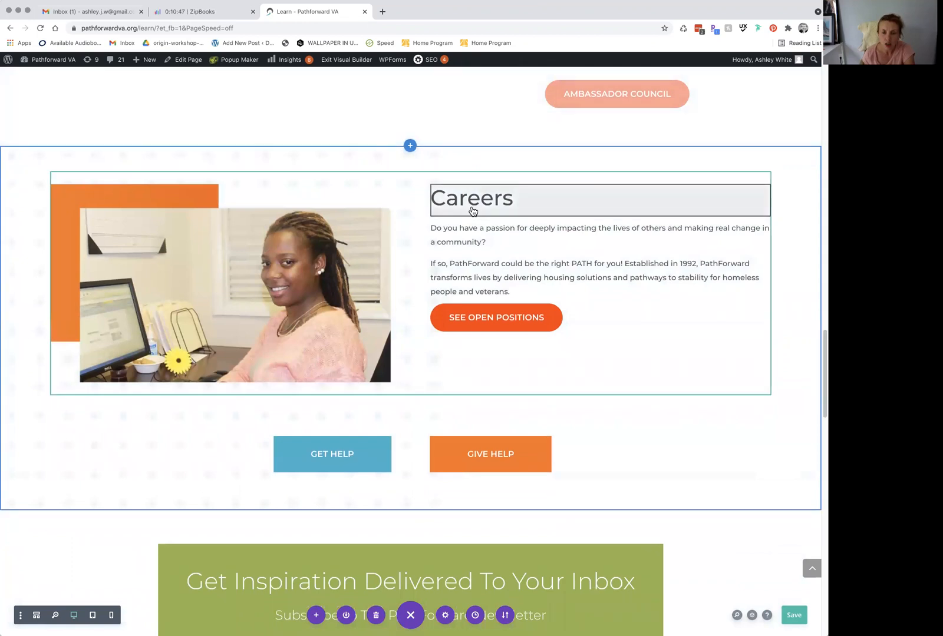
left_click(576, 189)
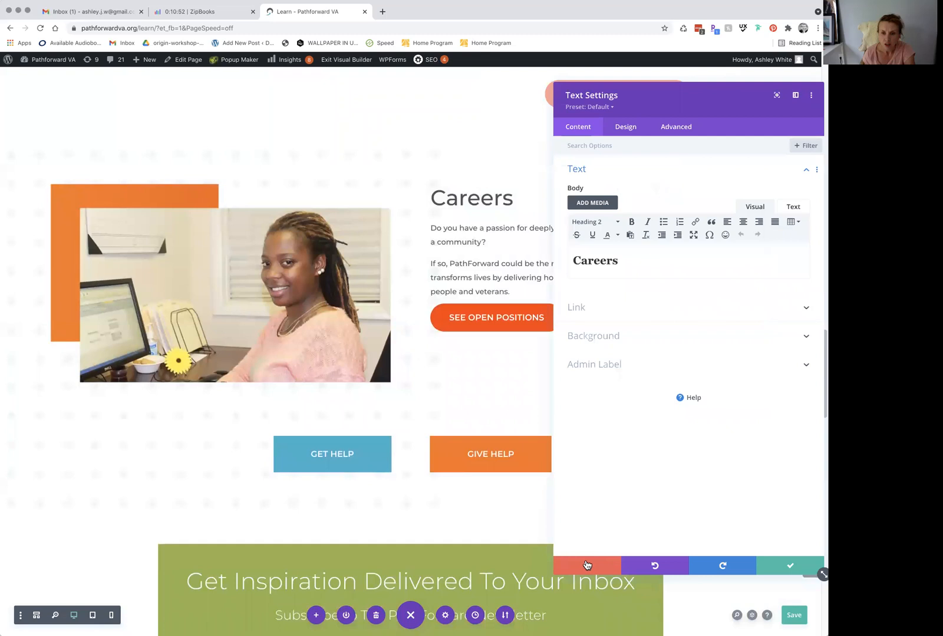
left_click(589, 563)
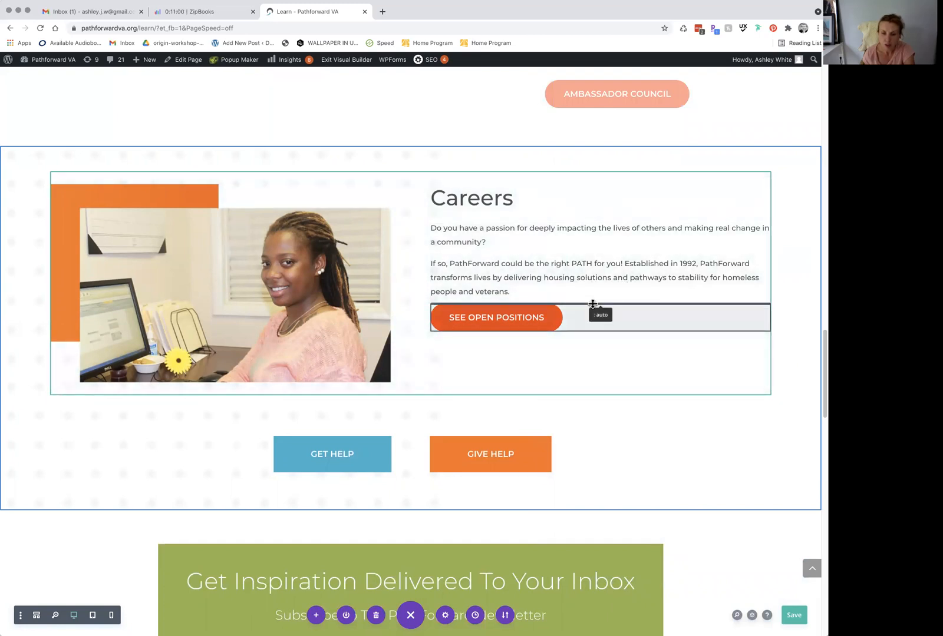
Step: Try to adjust the space above the See Open Positions button directly on the page, and undo the unwanted change
left_click_drag(595, 310, 591, 302)
key("super+z")
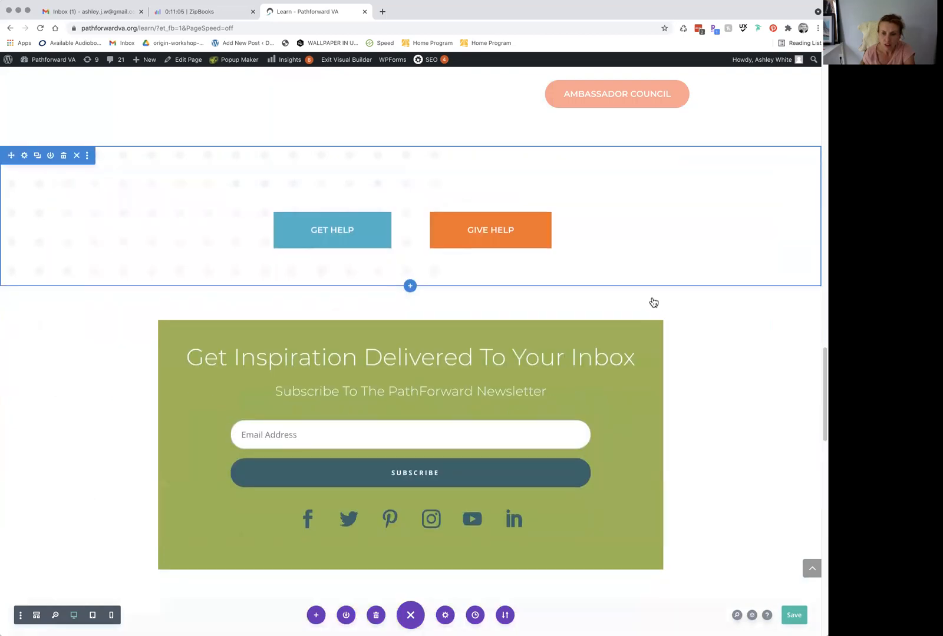
scroll(651, 299, "up", 1)
key("super")
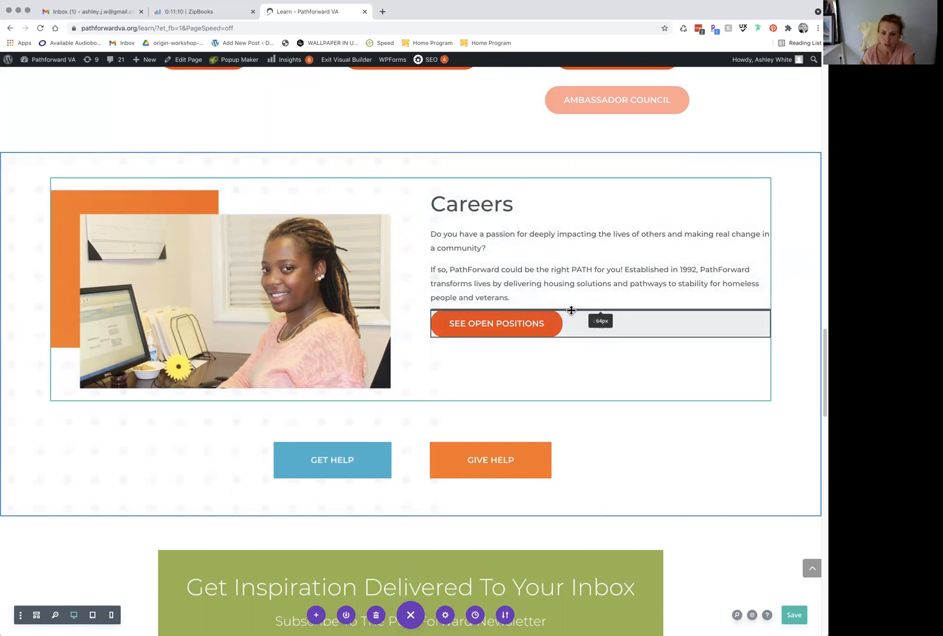
left_click_drag(571, 310, 572, 322)
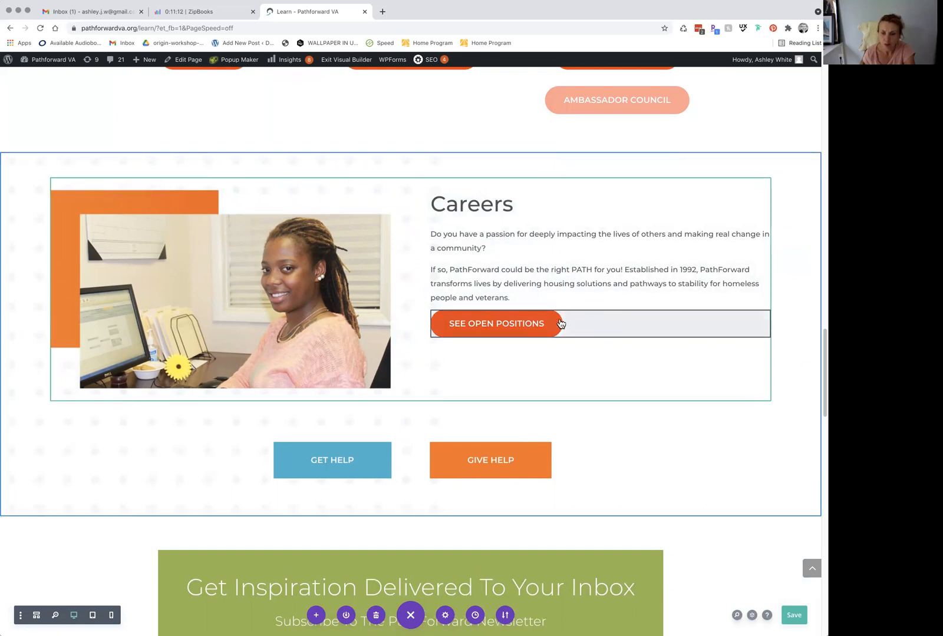
Step: Set the top margin of the See Open Positions button to 19px and save the button's settings
left_click(581, 320)
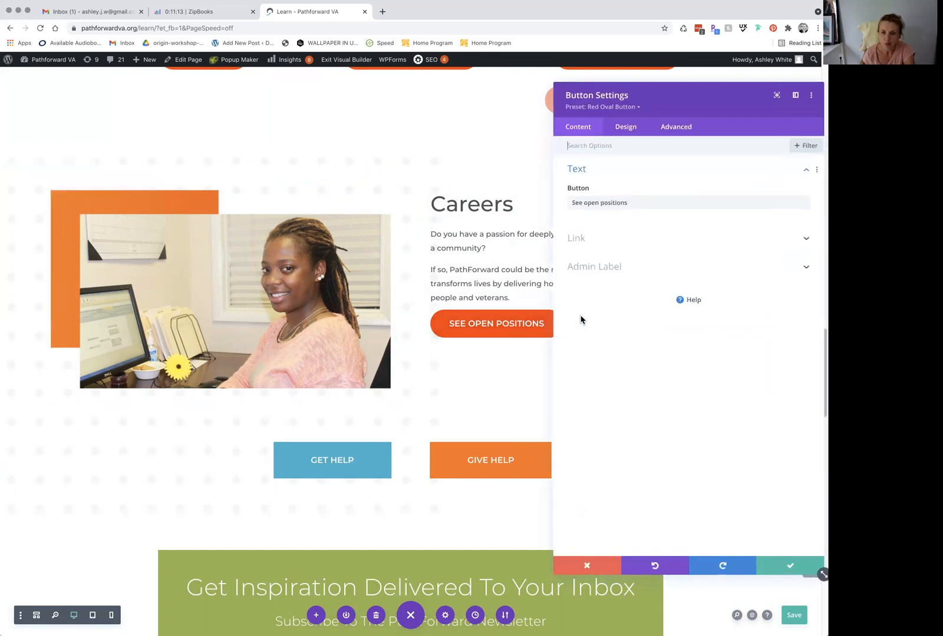
left_click(620, 133)
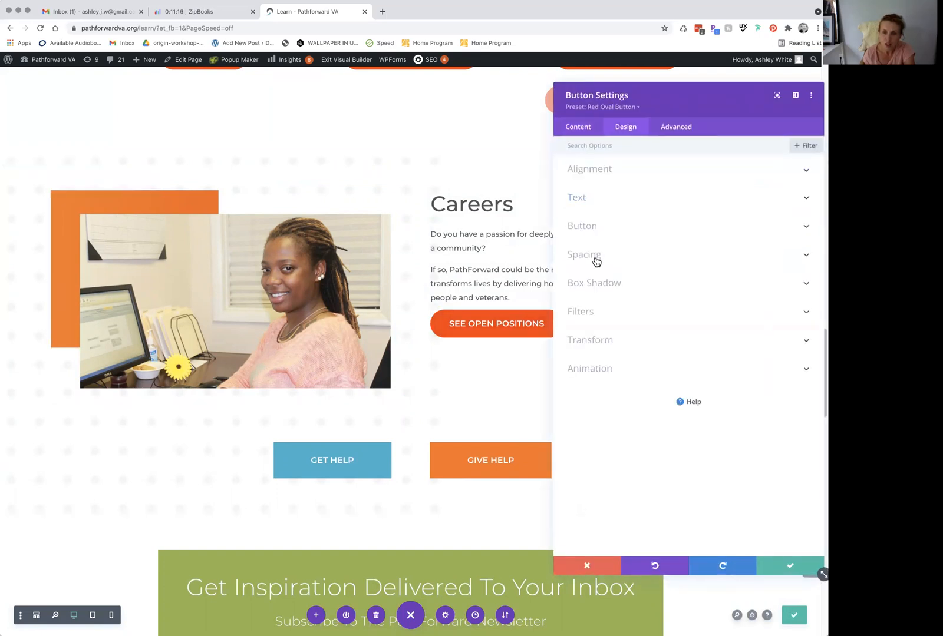
left_click(596, 262)
left_click_drag(602, 308, 618, 313)
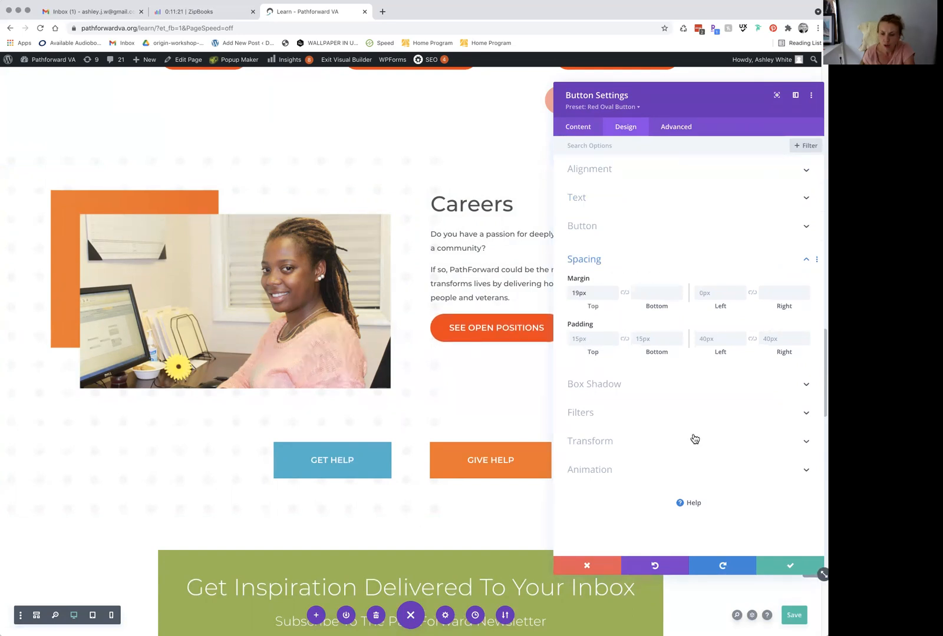
left_click(789, 565)
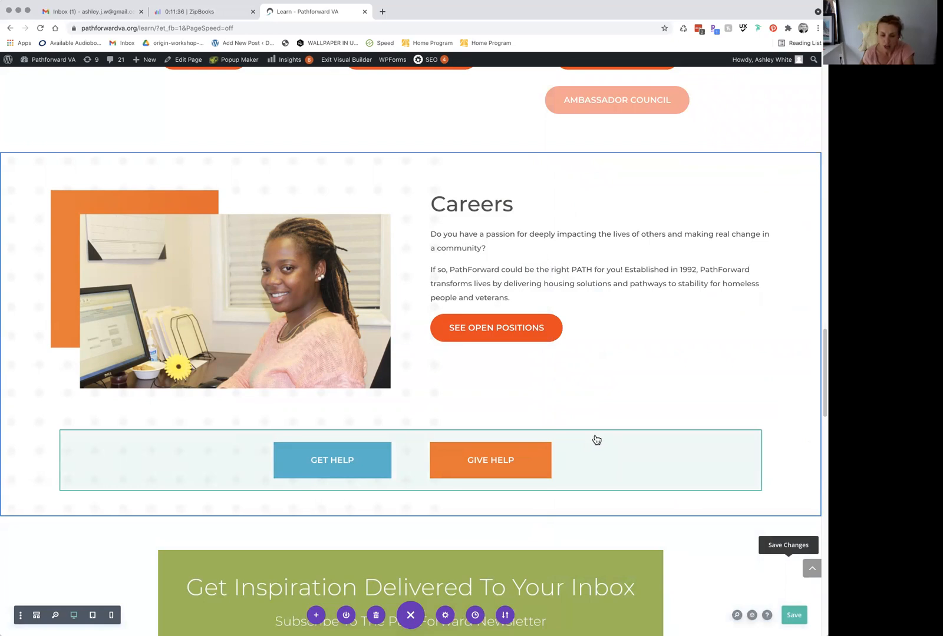
Step: Examine the form settings of the newsletter sign-up module in the green section, and close them without changes
scroll(596, 441, "down", 2)
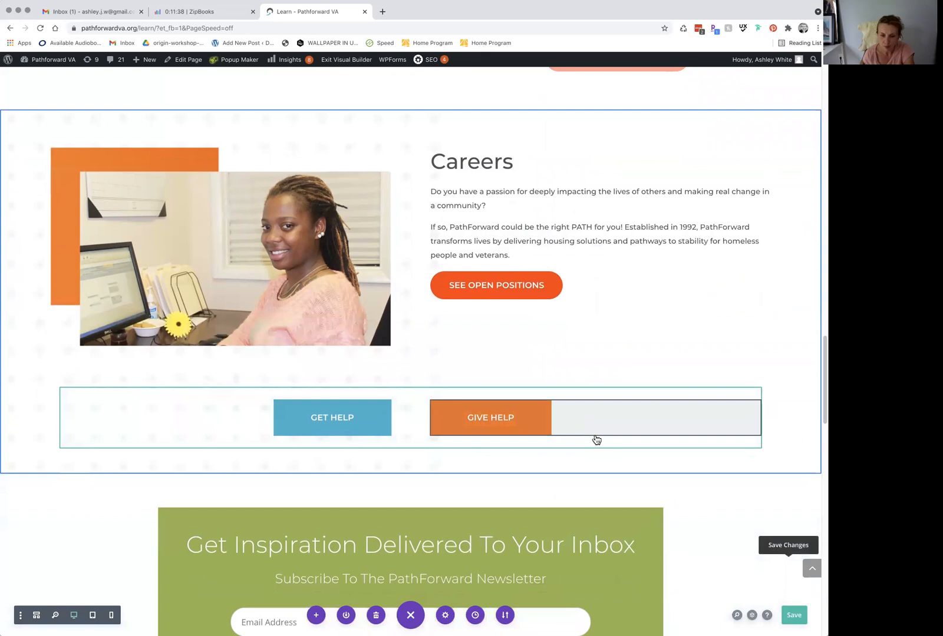
scroll(540, 436, "down", 6)
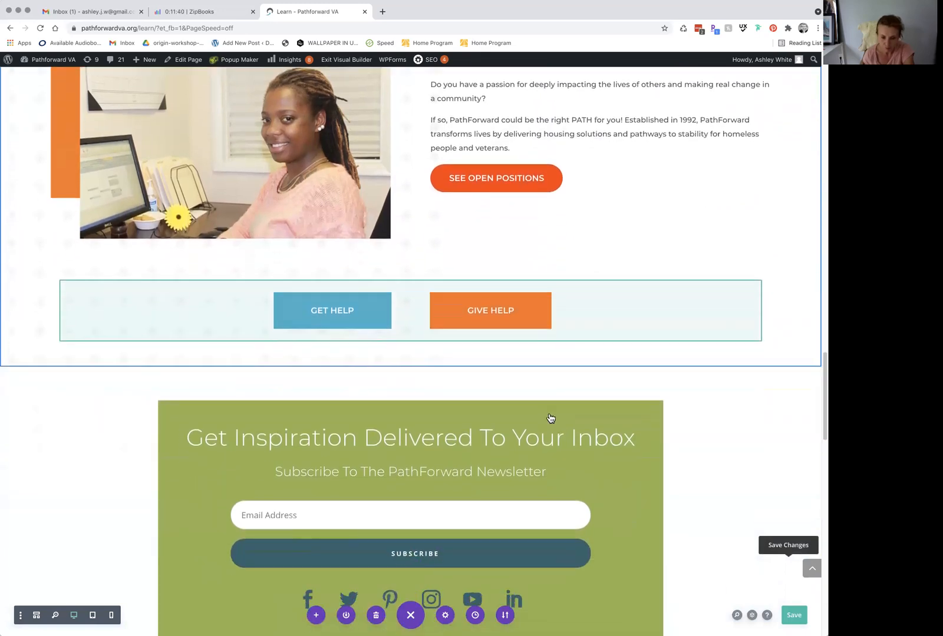
scroll(550, 419, "down", 3)
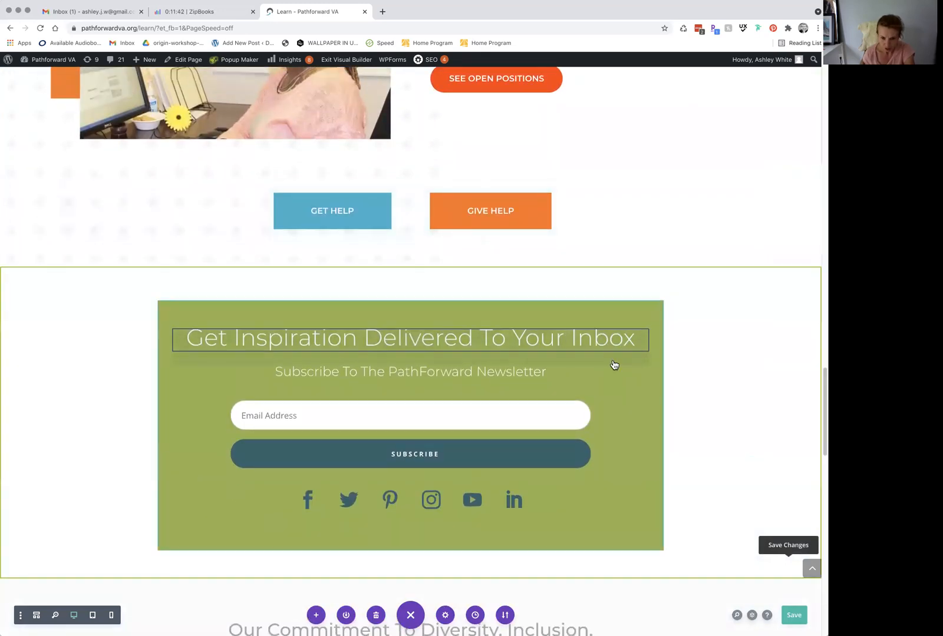
scroll(639, 430, "up", 1)
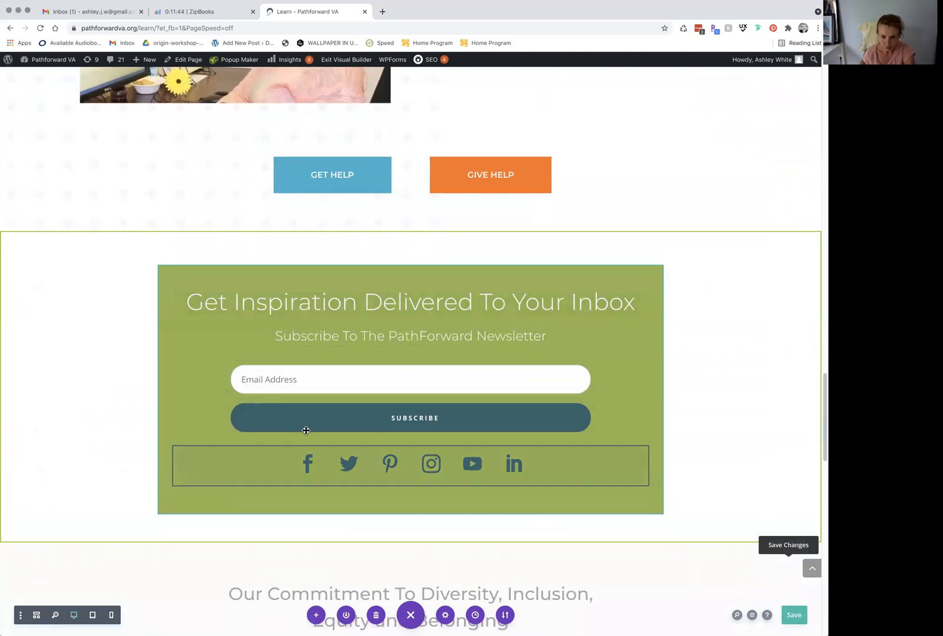
left_click(291, 384)
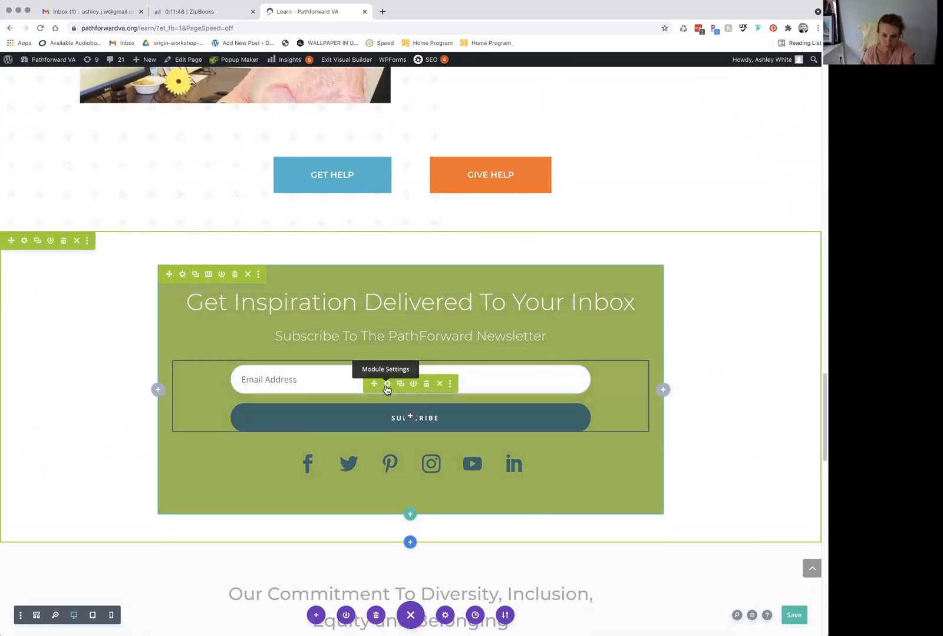
left_click(387, 384)
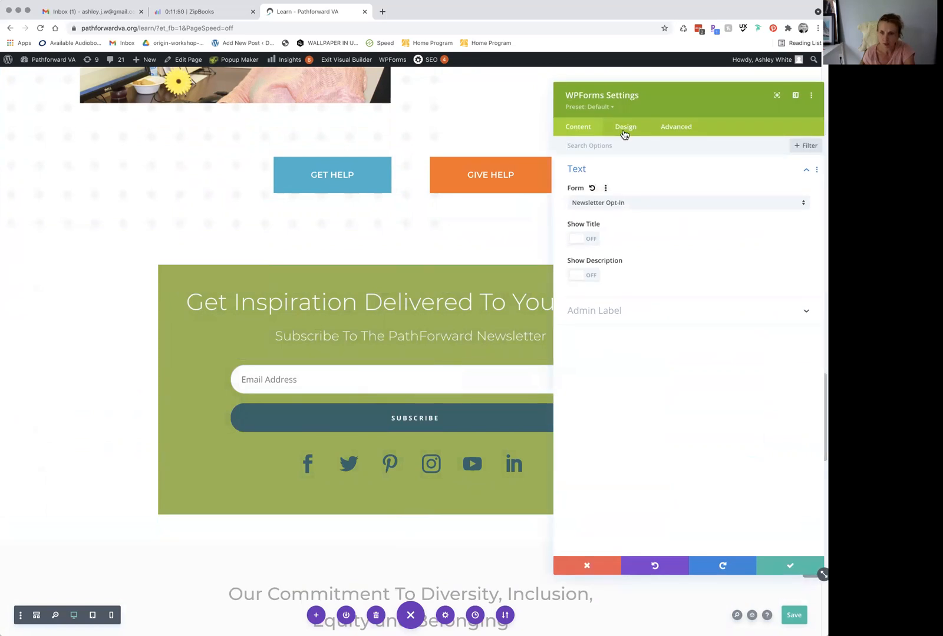
left_click(587, 563)
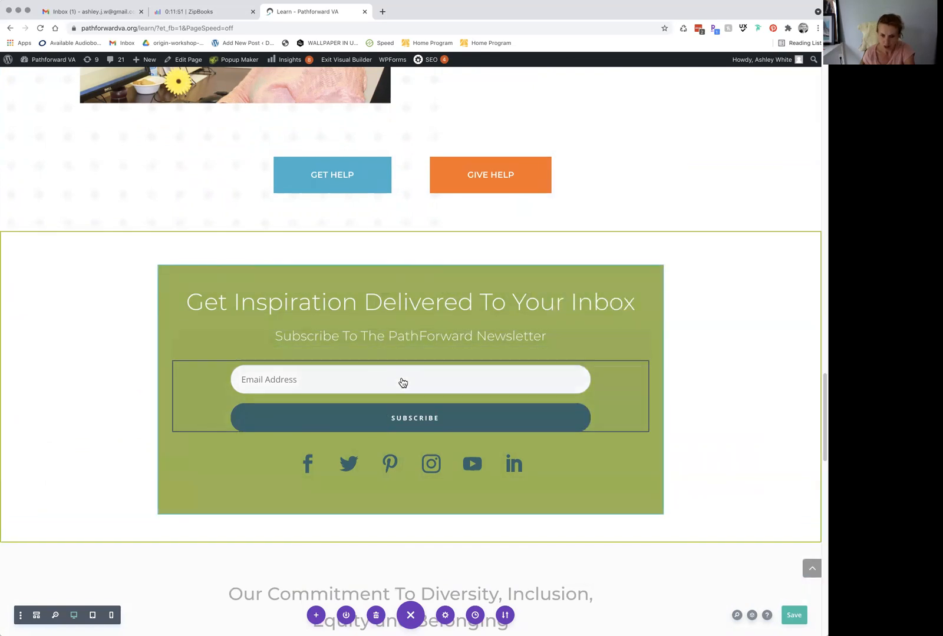
Step: Look through the diversity and inclusion commitment section and the News section below the newsletter form
scroll(549, 354, "down", 3)
scroll(549, 353, "down", 2)
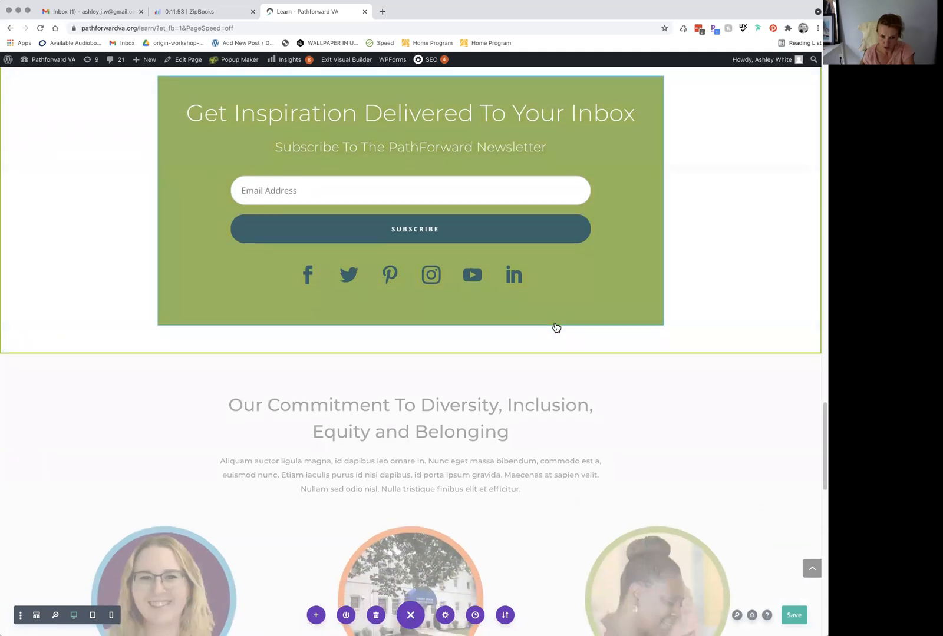
scroll(556, 327, "down", 3)
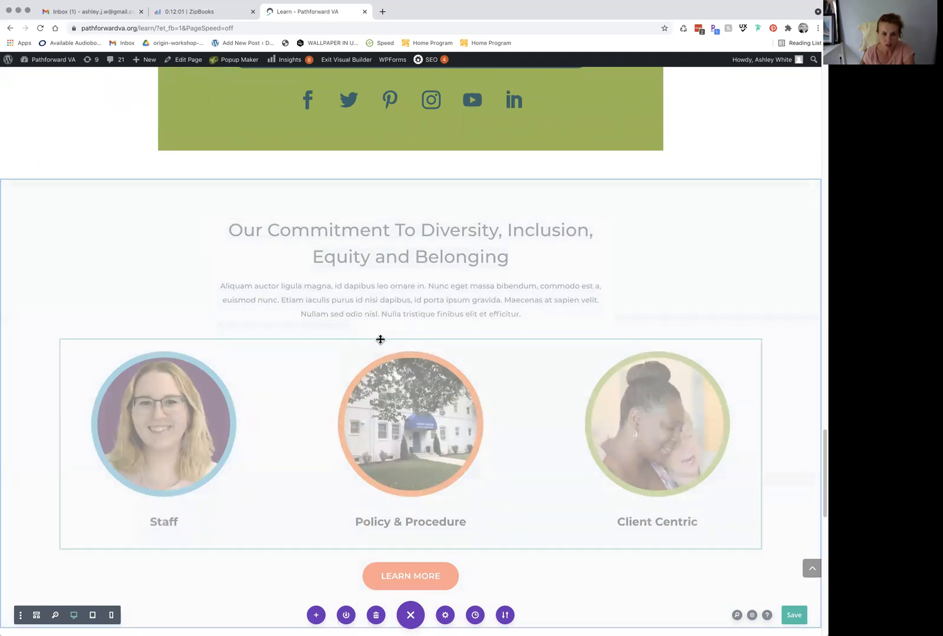
scroll(381, 339, "down", 5)
scroll(238, 340, "down", 5)
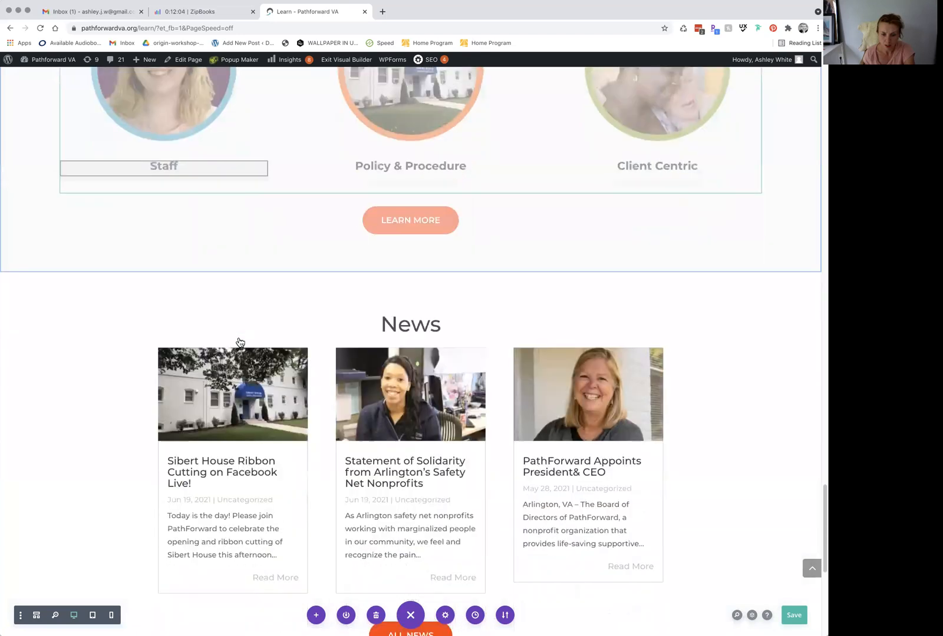
Step: Examine the content settings of the blog module in the News section, close them, and save the page
scroll(348, 377, "down", 1)
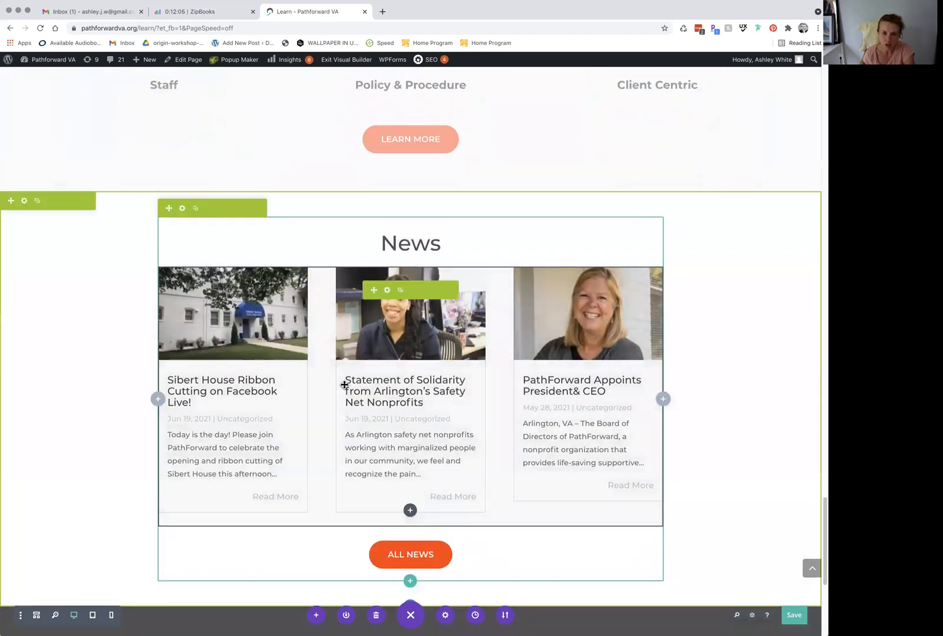
left_click(388, 290)
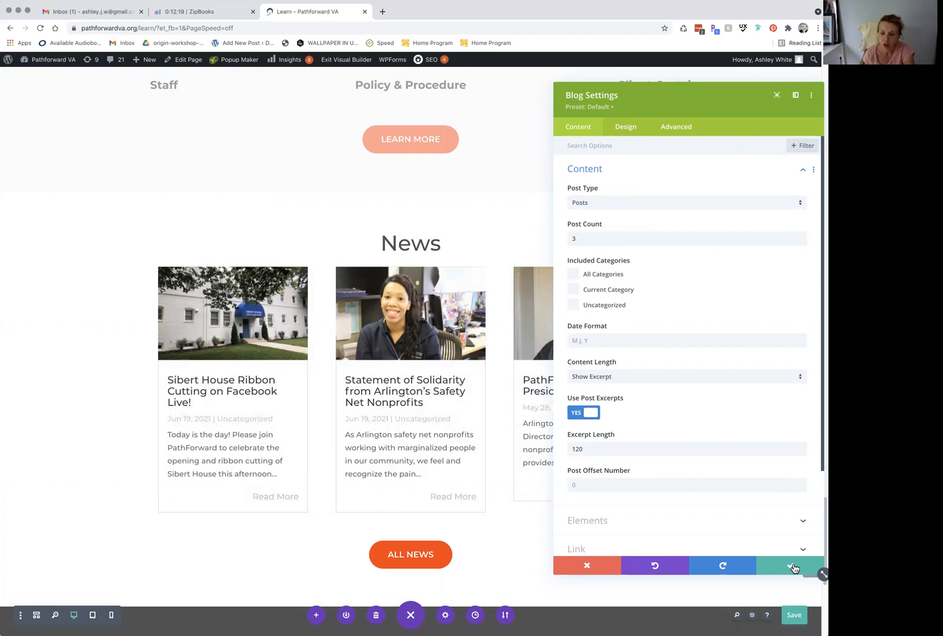
left_click(793, 567)
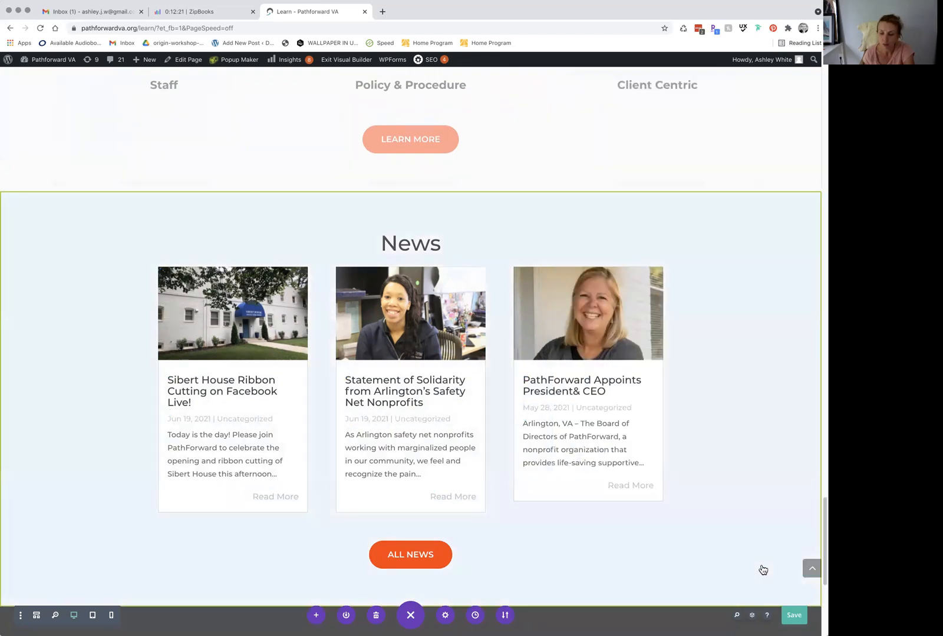
scroll(412, 583, "down", 3)
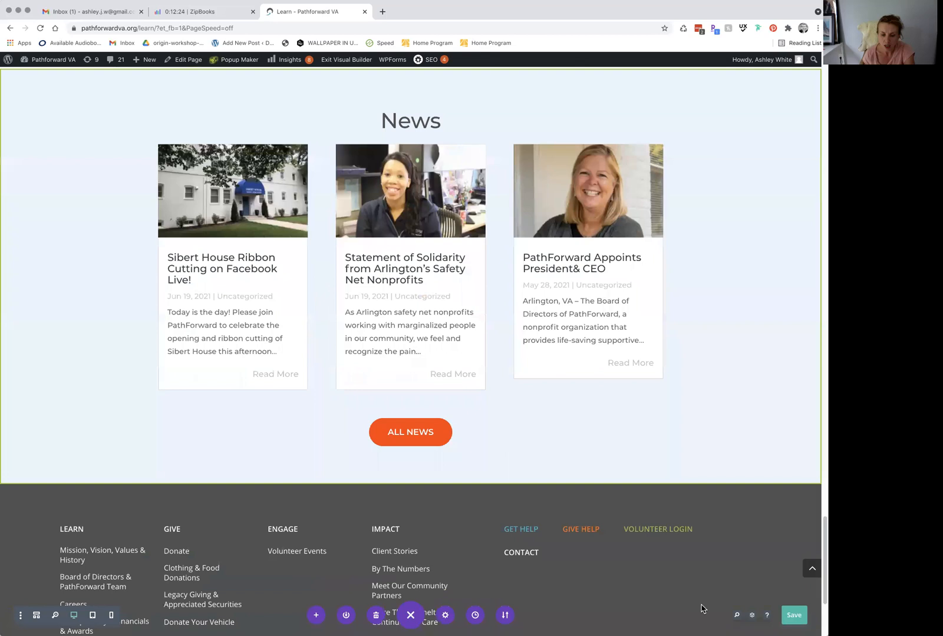
left_click(794, 616)
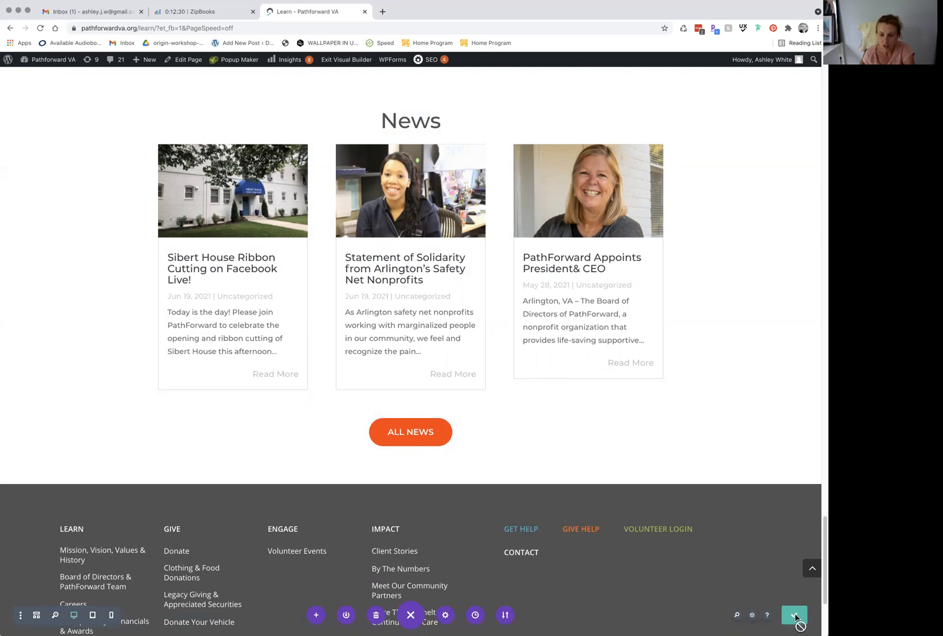
Step: Open the settings of the fullwidth Learn header and review its title, subtitle, button and body text options
scroll(567, 538, "up", 20)
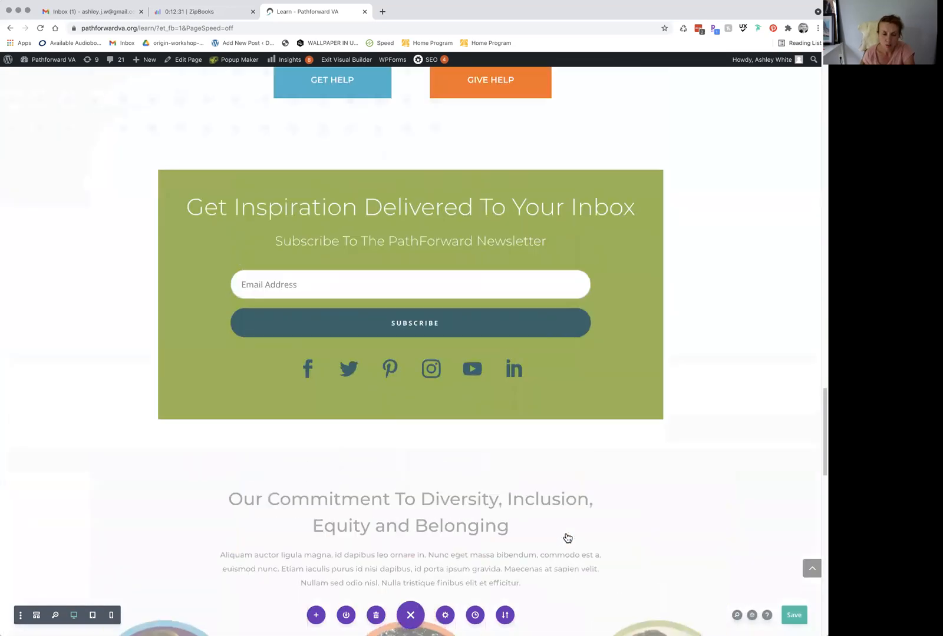
scroll(567, 538, "up", 20)
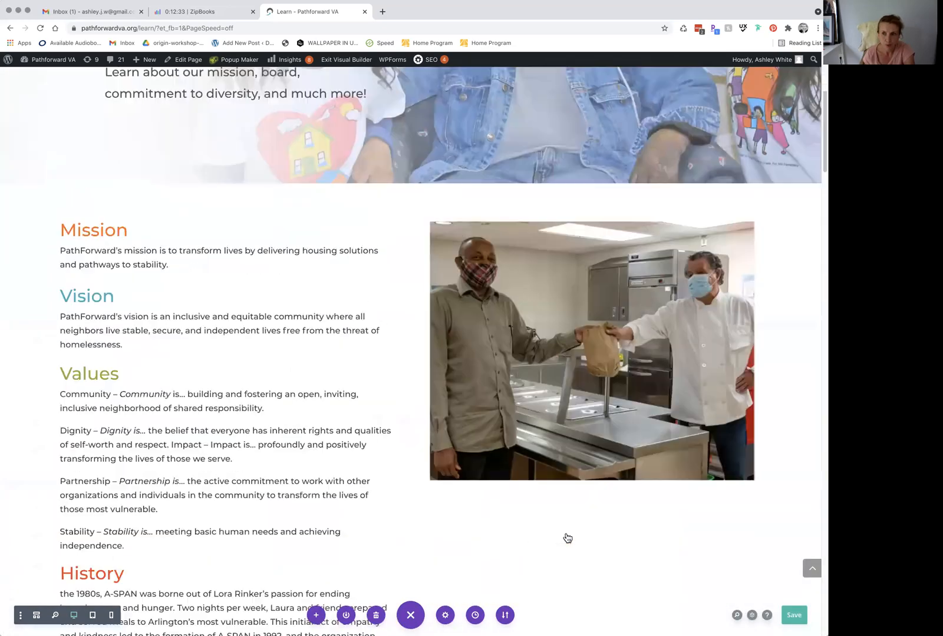
scroll(567, 538, "up", 4)
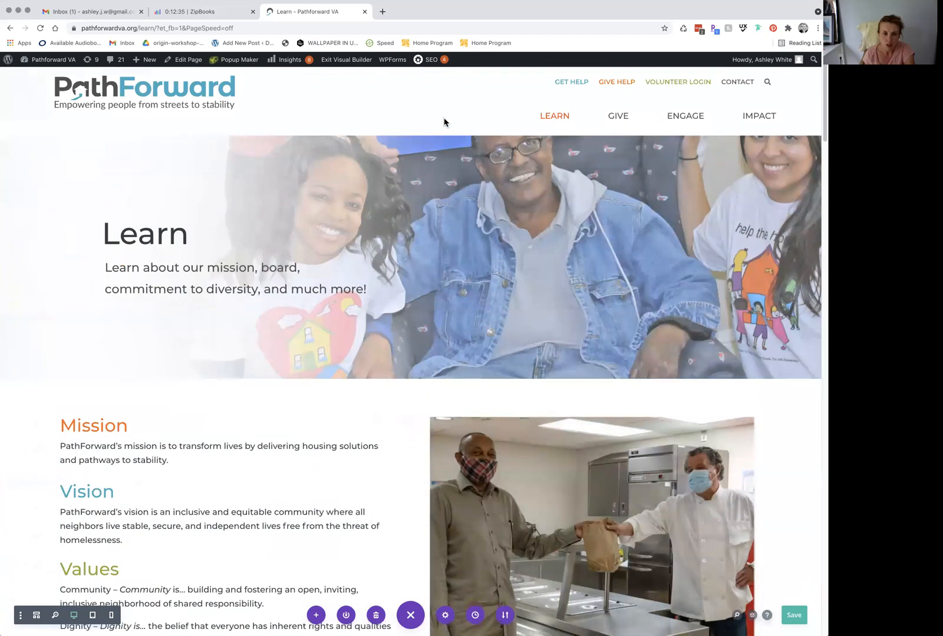
left_click(133, 243)
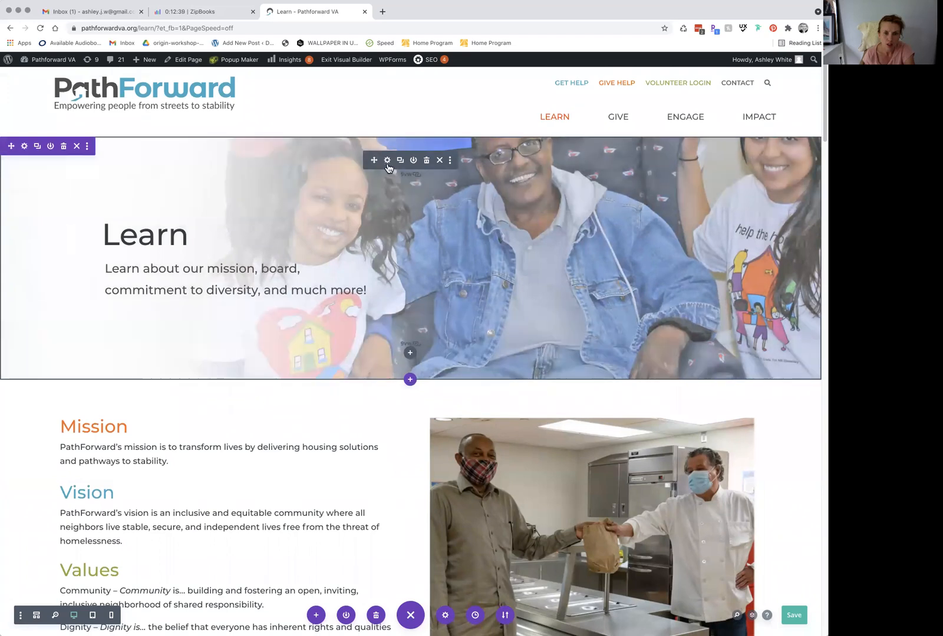
left_click(387, 160)
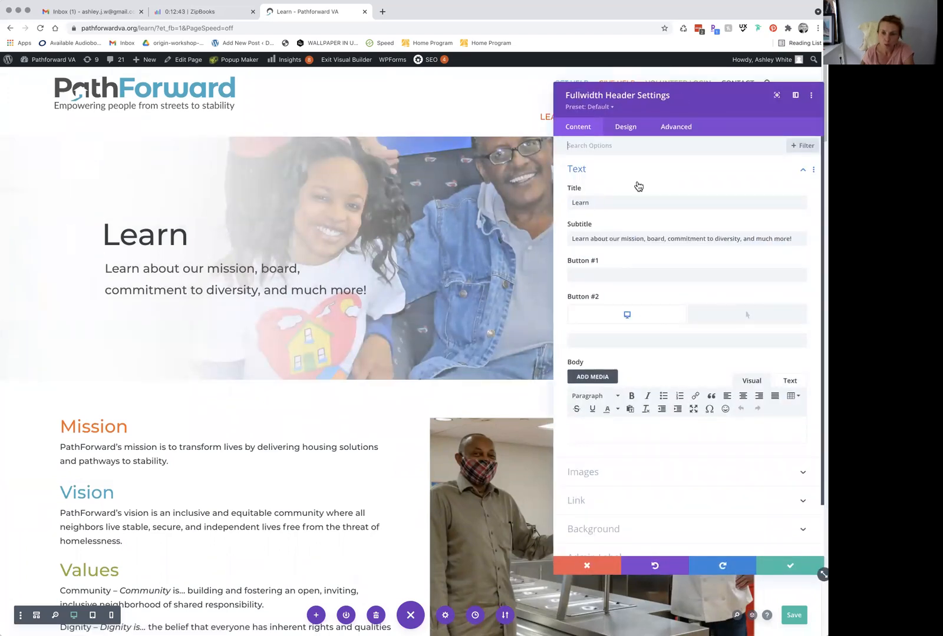
left_click_drag(613, 202, 798, 241)
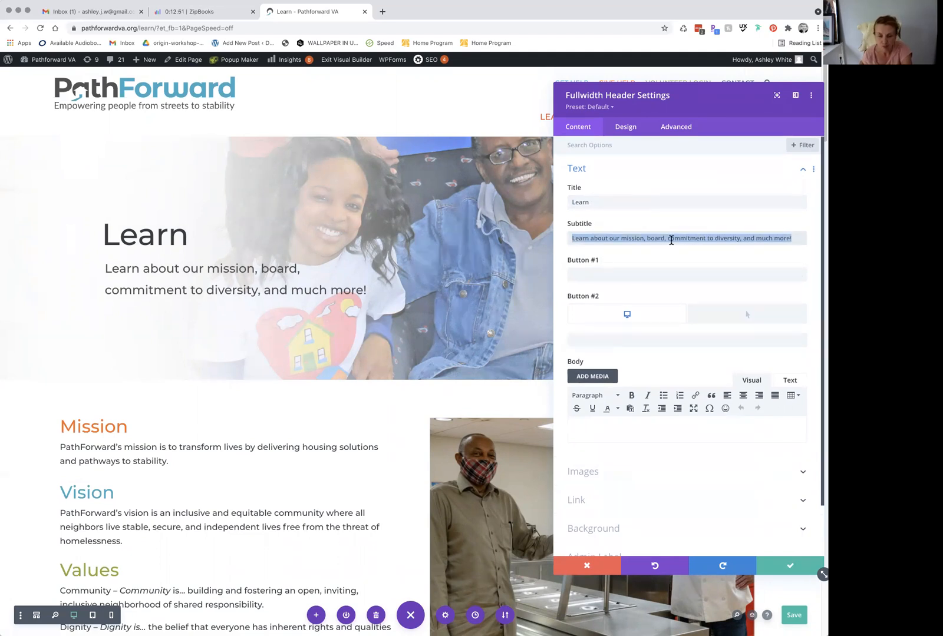
scroll(670, 240, "down", 1)
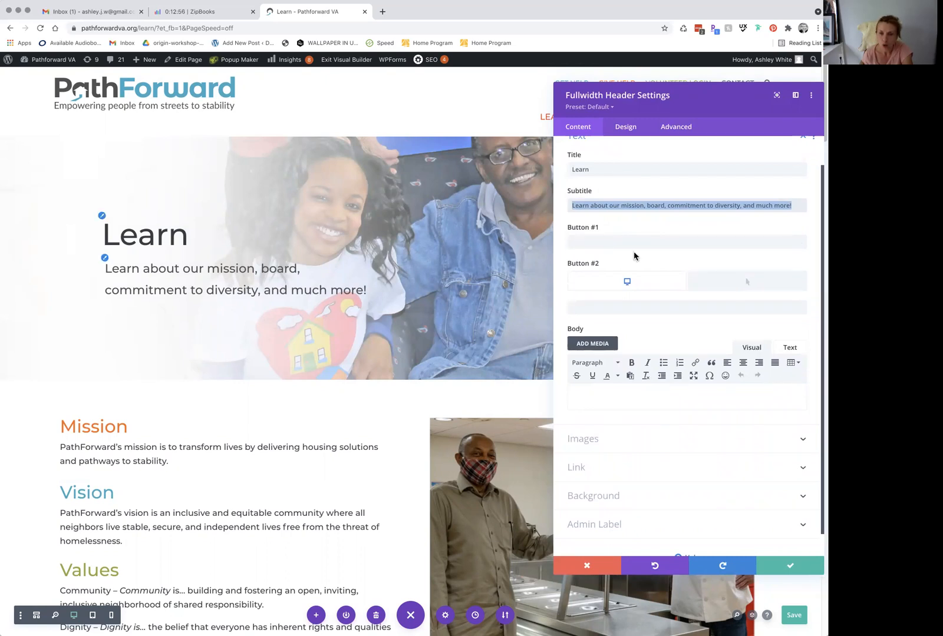
scroll(672, 277, "down", 1)
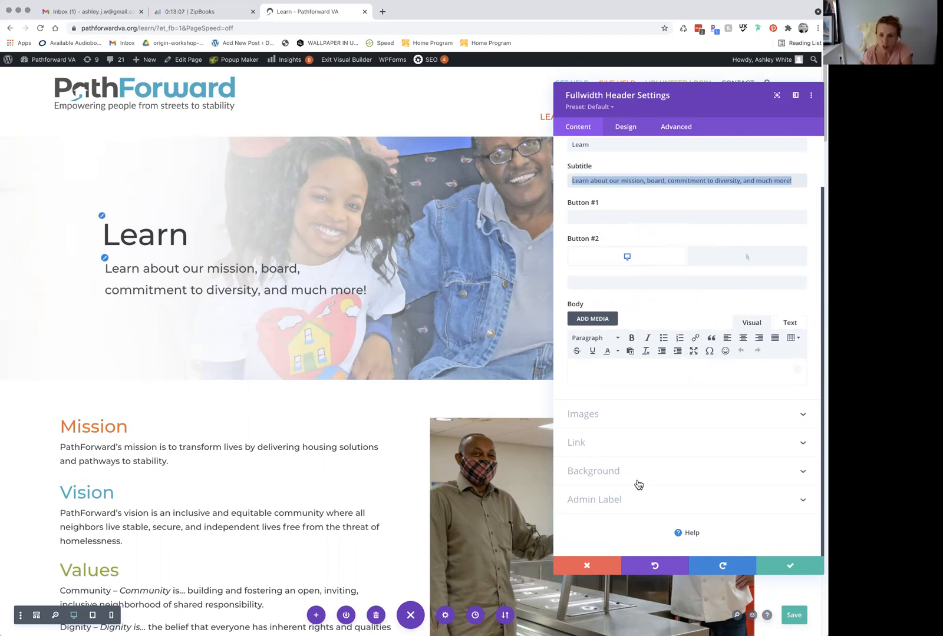
Step: Examine the header's image and background options, open the media library for its background image, and close it without choosing a replacement
left_click(616, 422)
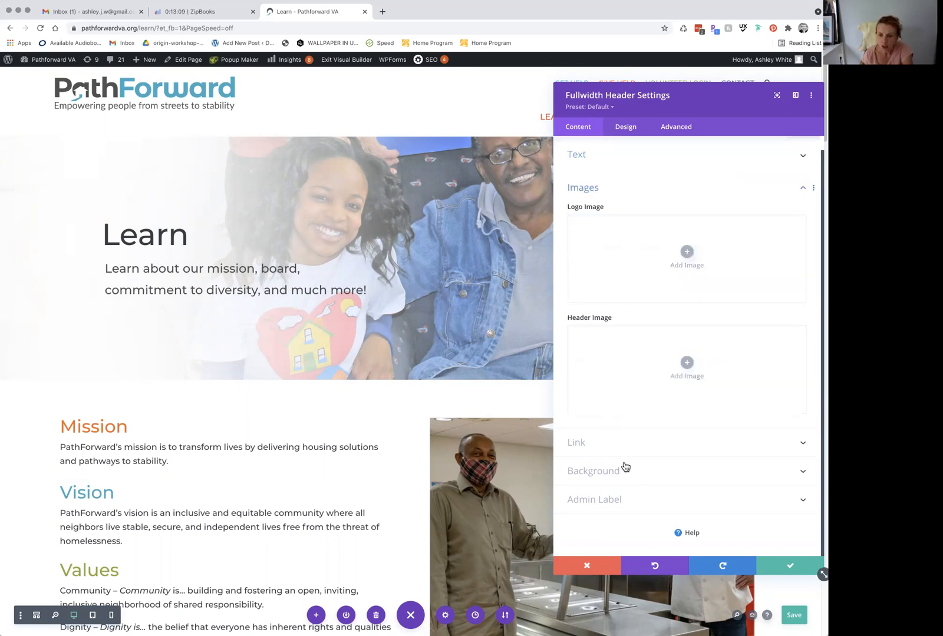
left_click(616, 477)
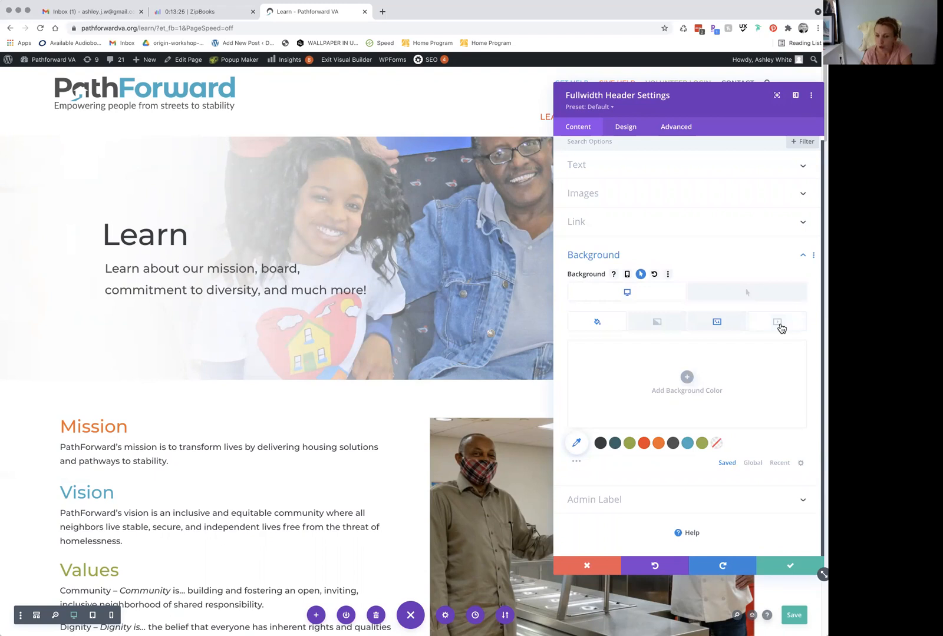
left_click(713, 325)
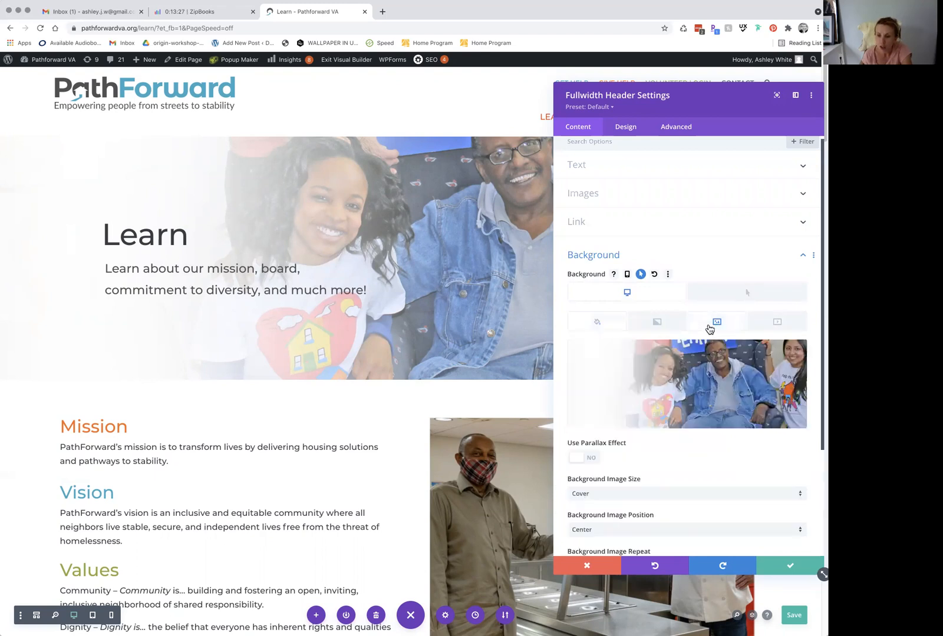
left_click(710, 390)
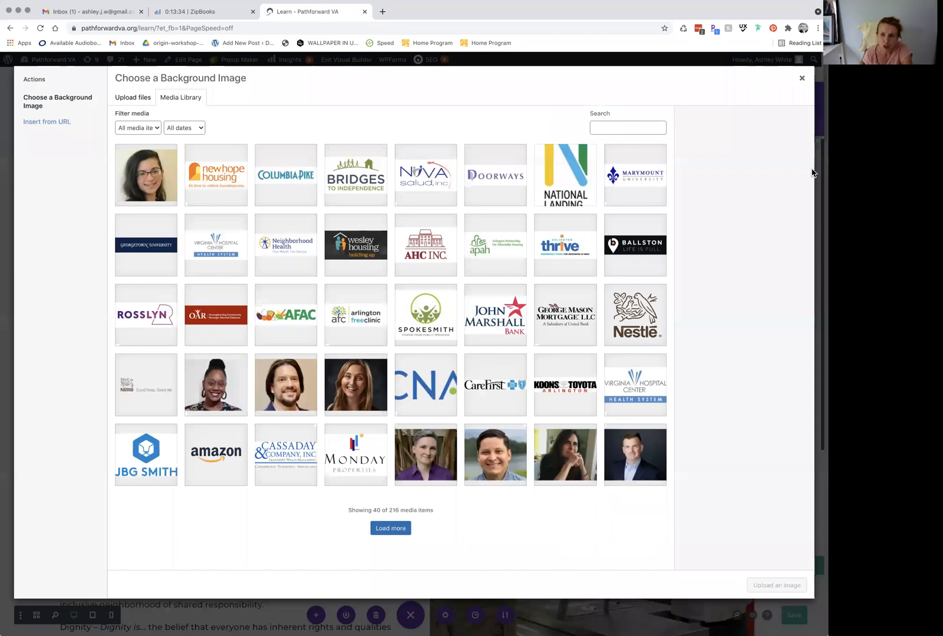
left_click(803, 82)
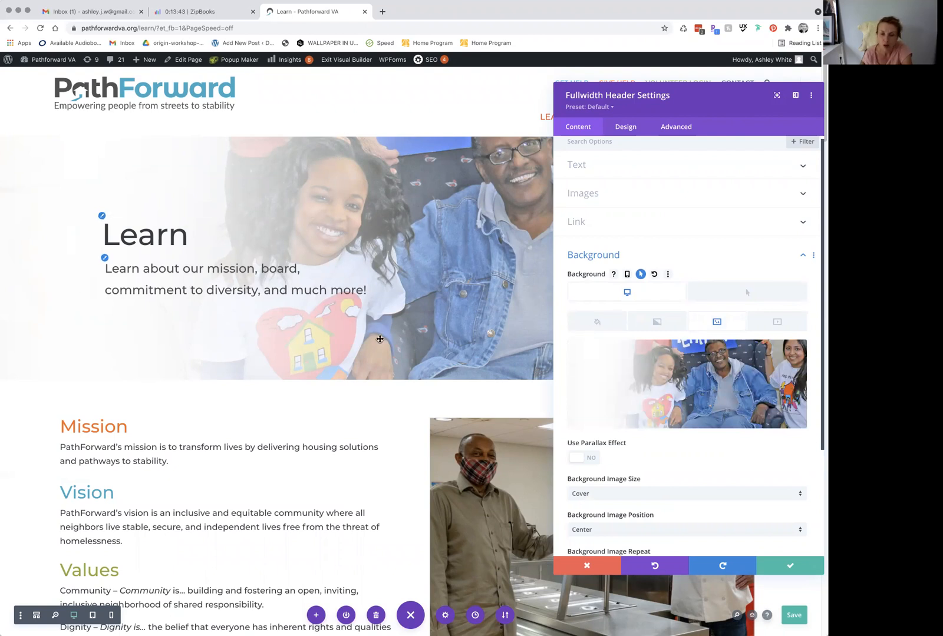
Step: Review the background image's size, position, repeat and blend options, and close the header settings with the values kept
scroll(678, 375, "down", 5)
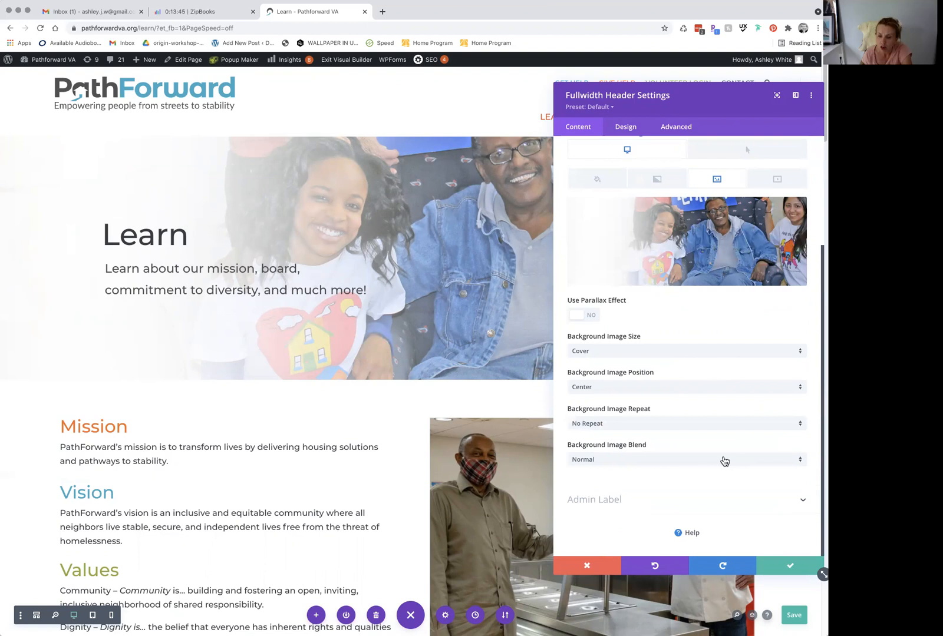
scroll(671, 413, "up", 1)
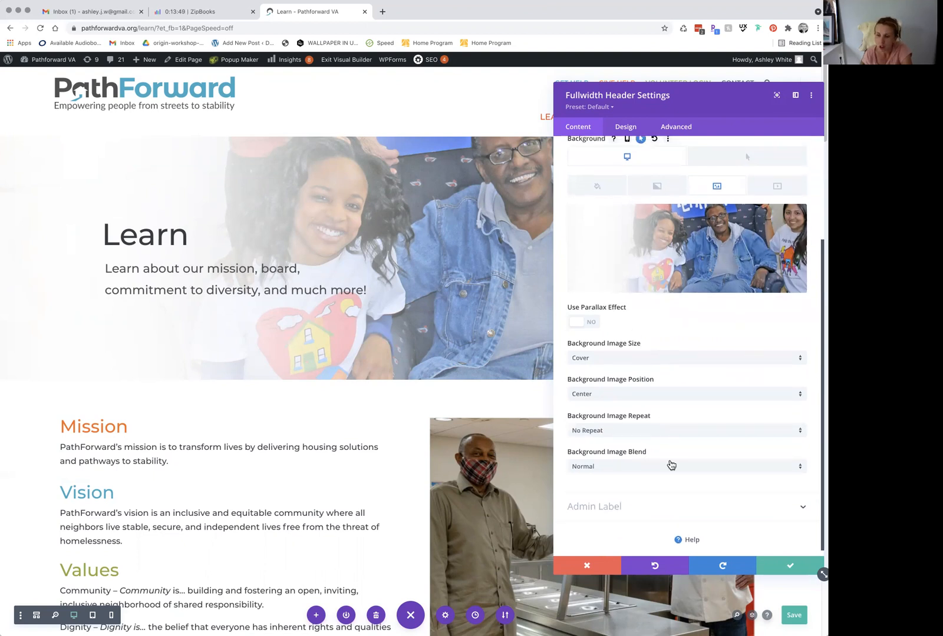
scroll(670, 465, "down", 1)
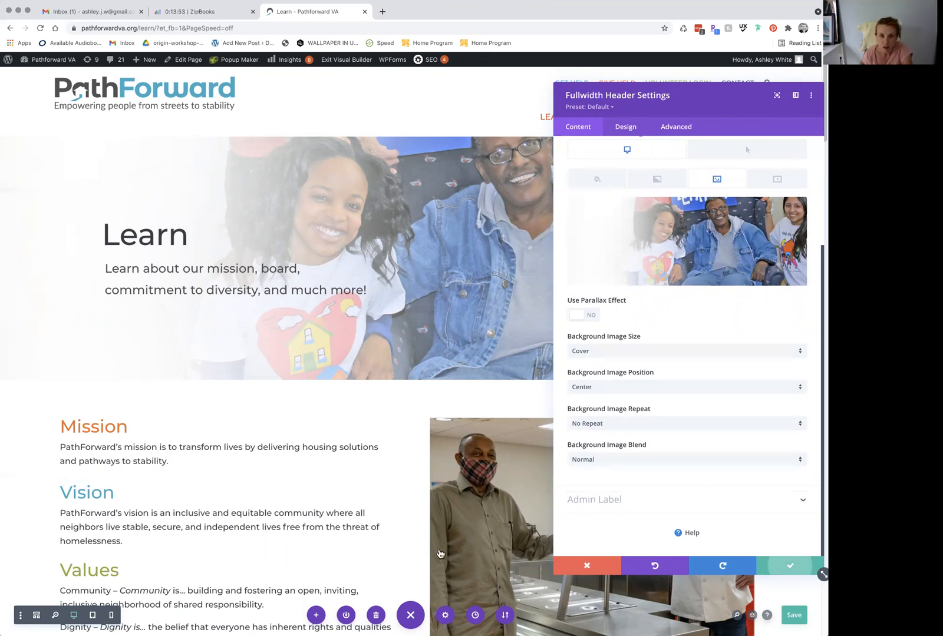
left_click(791, 570)
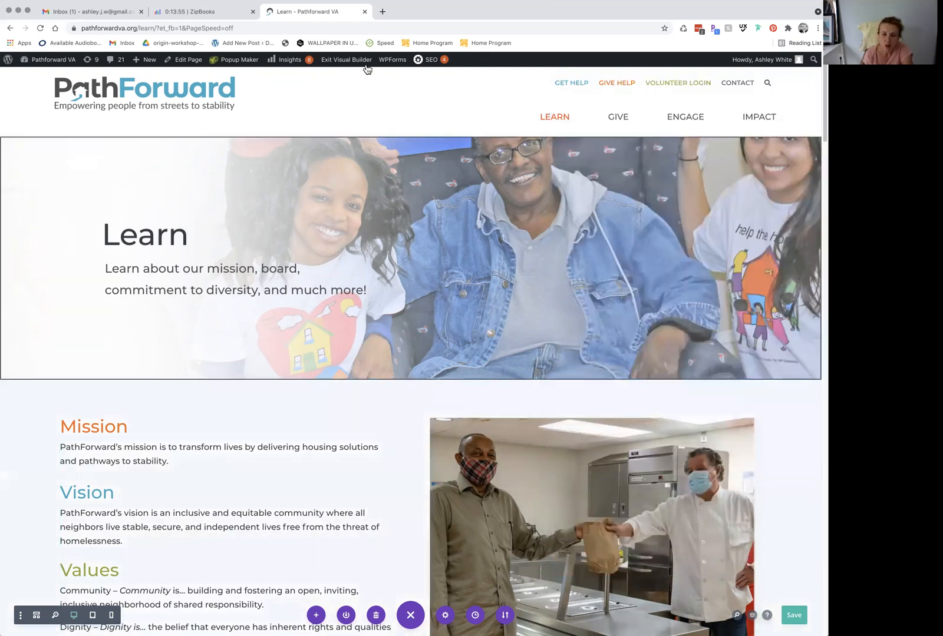
Step: Exit the visual builder on the Learn page, discarding the unsaved changes
scroll(321, 144, "up", 1)
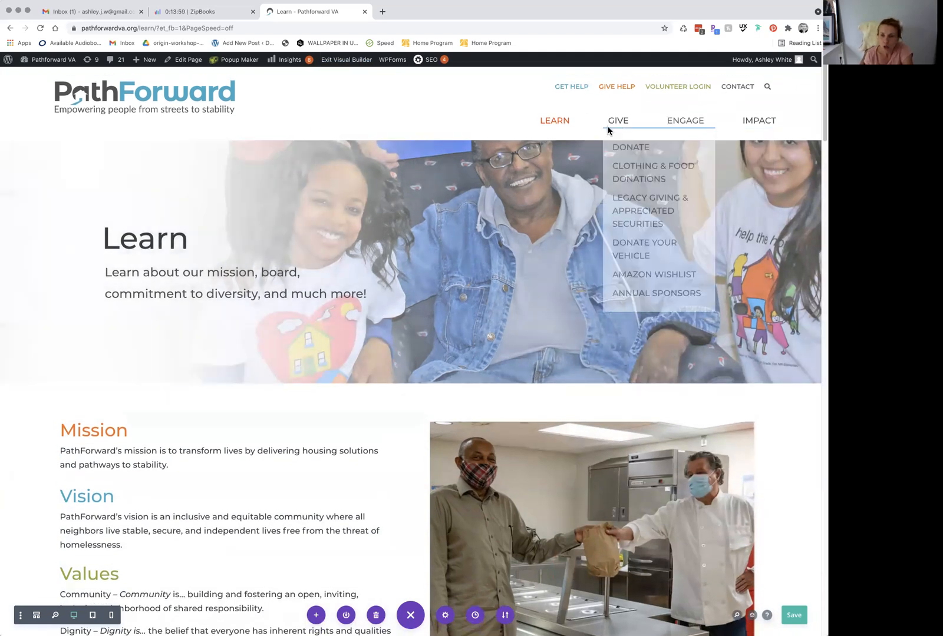
mouse_move(626, 125)
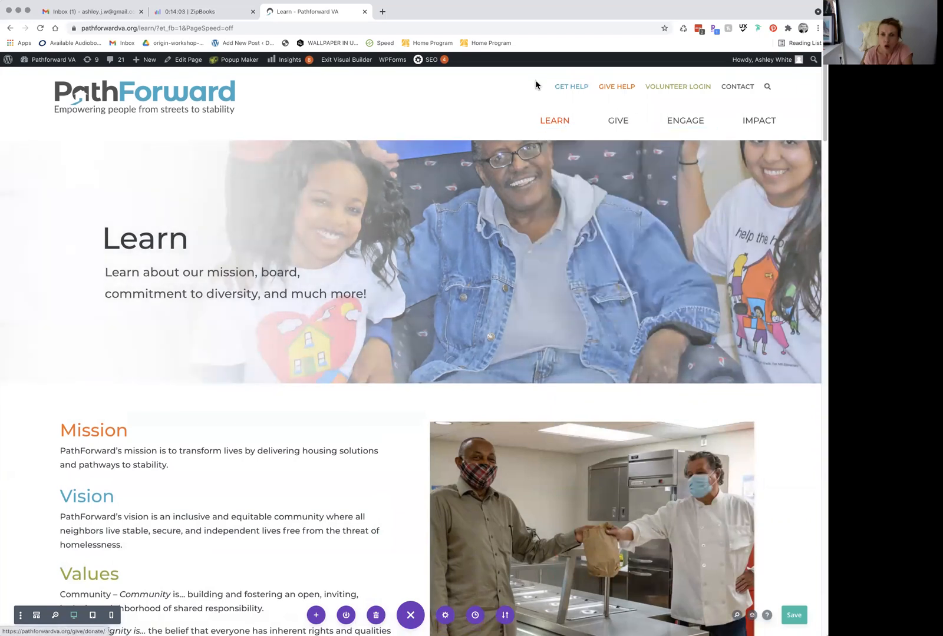
left_click(329, 61)
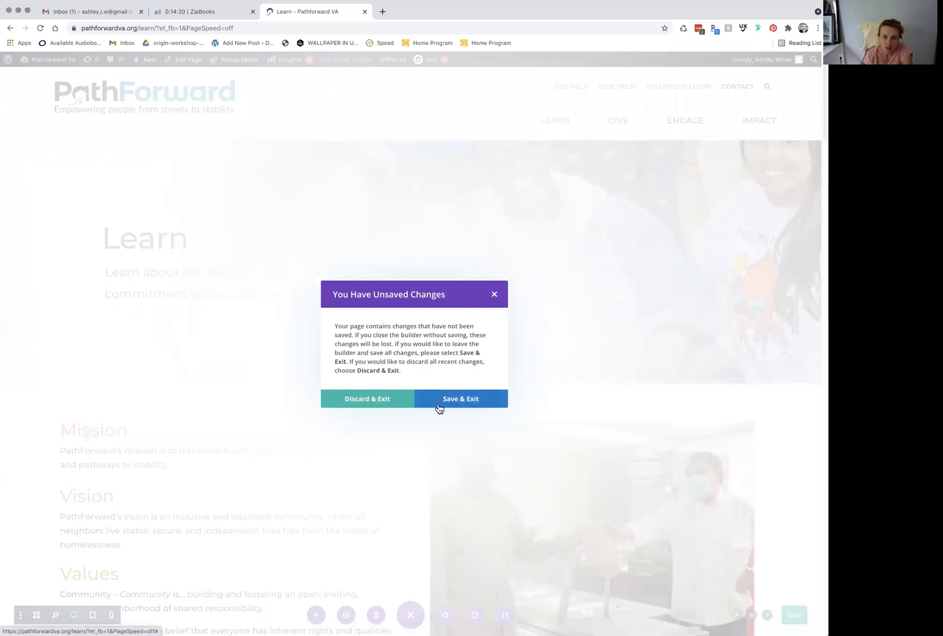
left_click(379, 401)
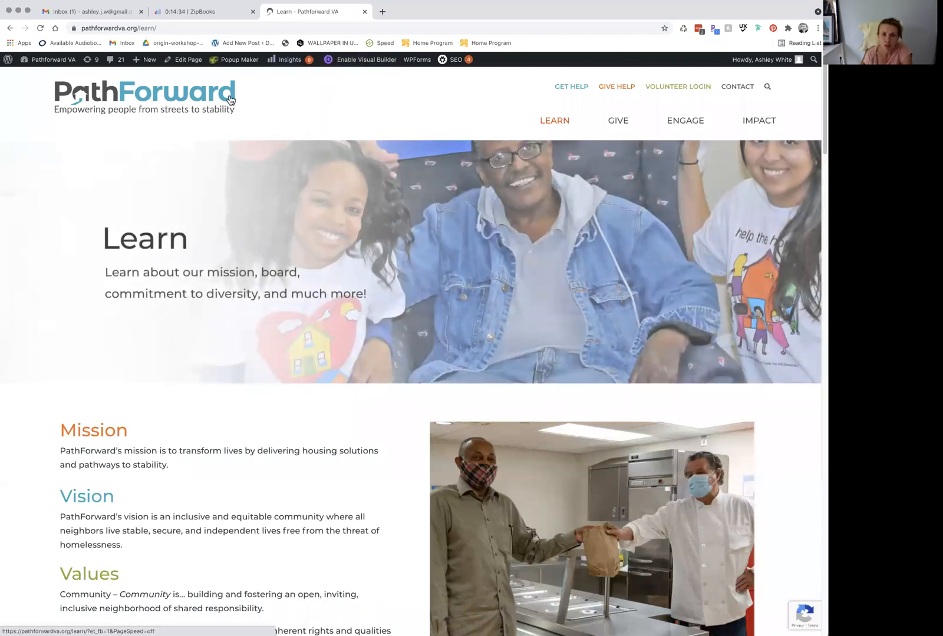
Step: Open the Clothing & Food Donations page from the site's Give section
mouse_move(554, 120)
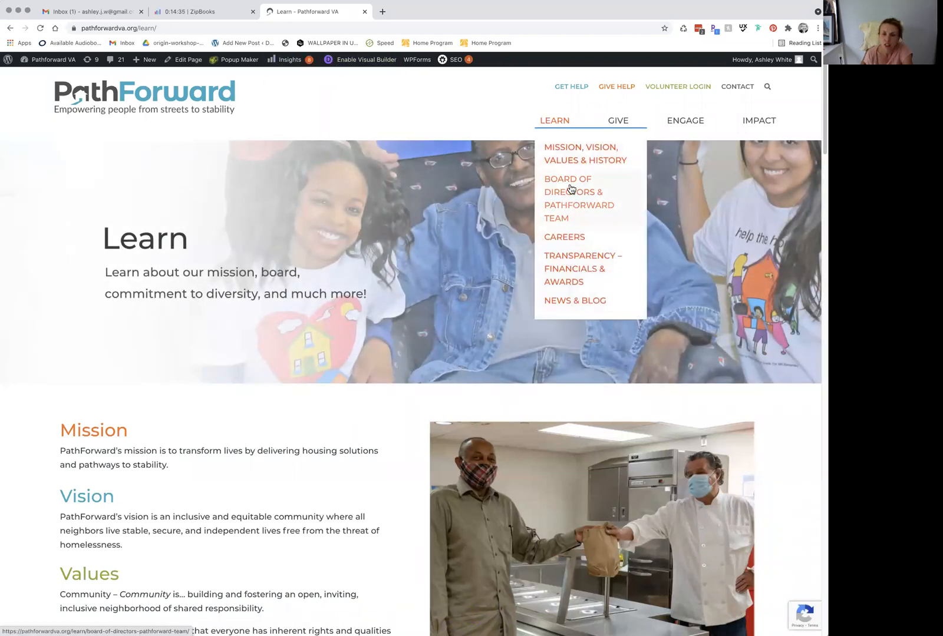
left_click(626, 163)
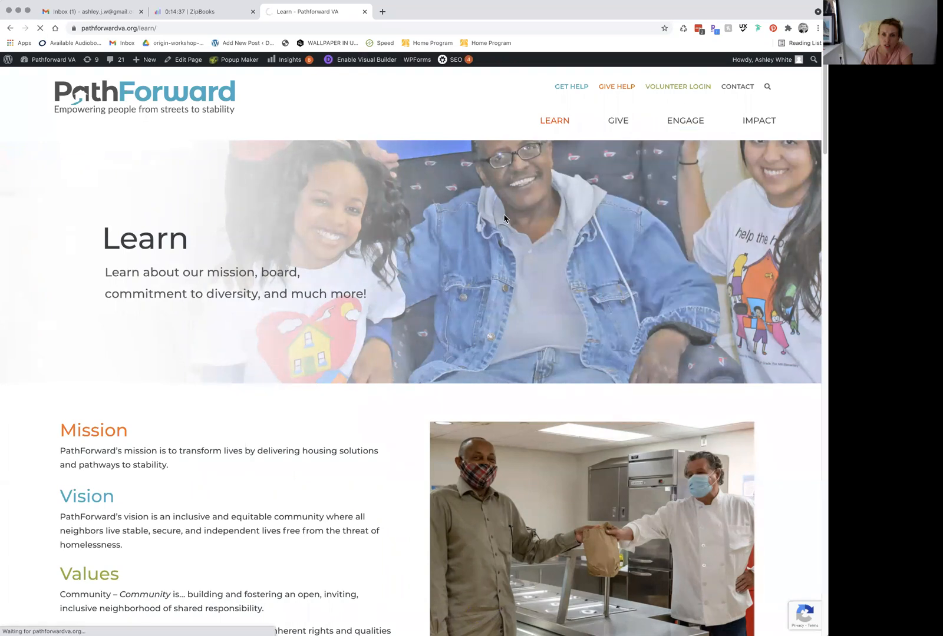
scroll(415, 216, "down", 10)
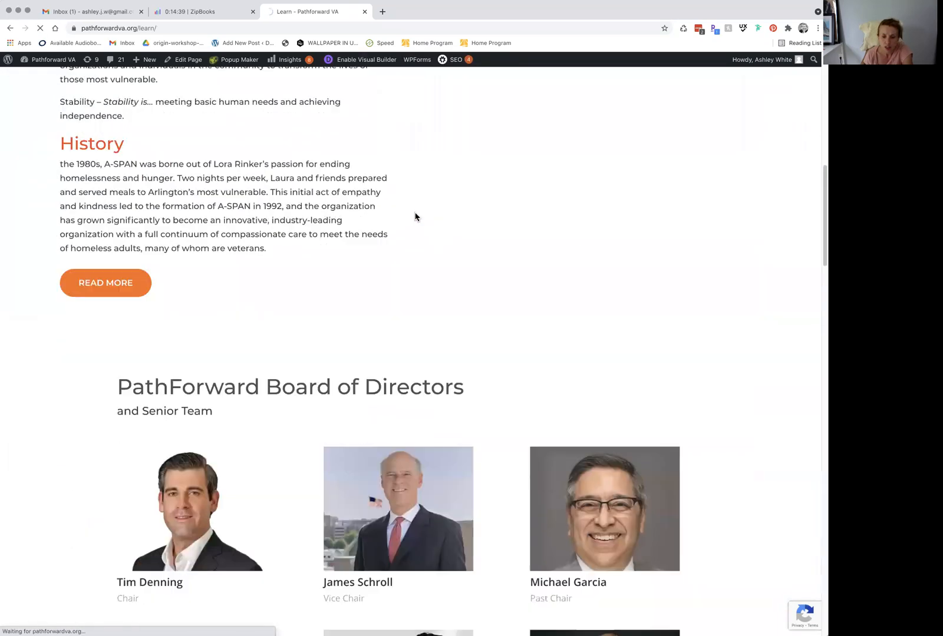
scroll(569, 312, "down", 6)
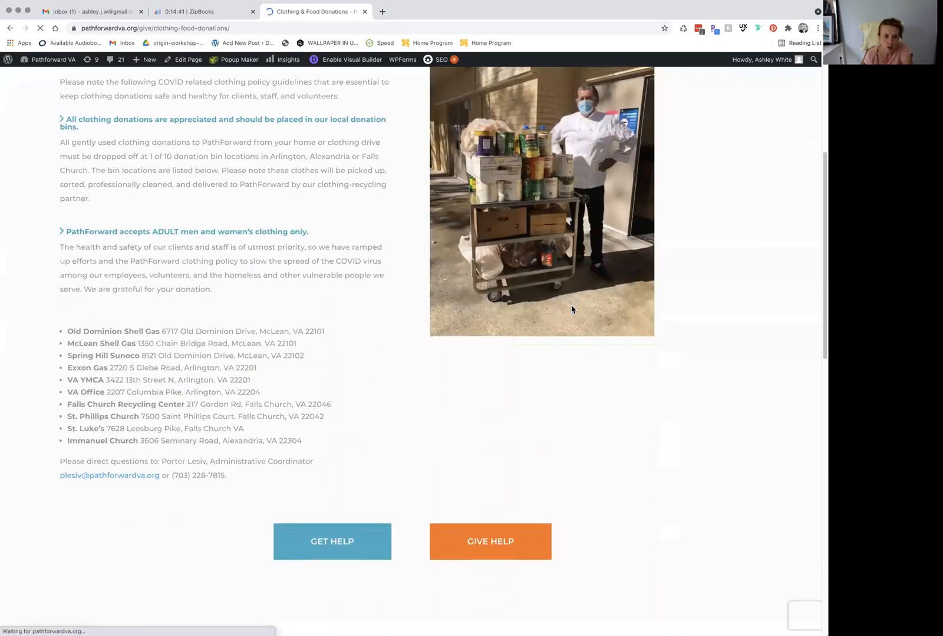
Step: Look through the Clothing & Food Donations page, from the header and donation guidelines down to the contact form and footer
scroll(571, 310, "down", 5)
scroll(572, 305, "up", 20)
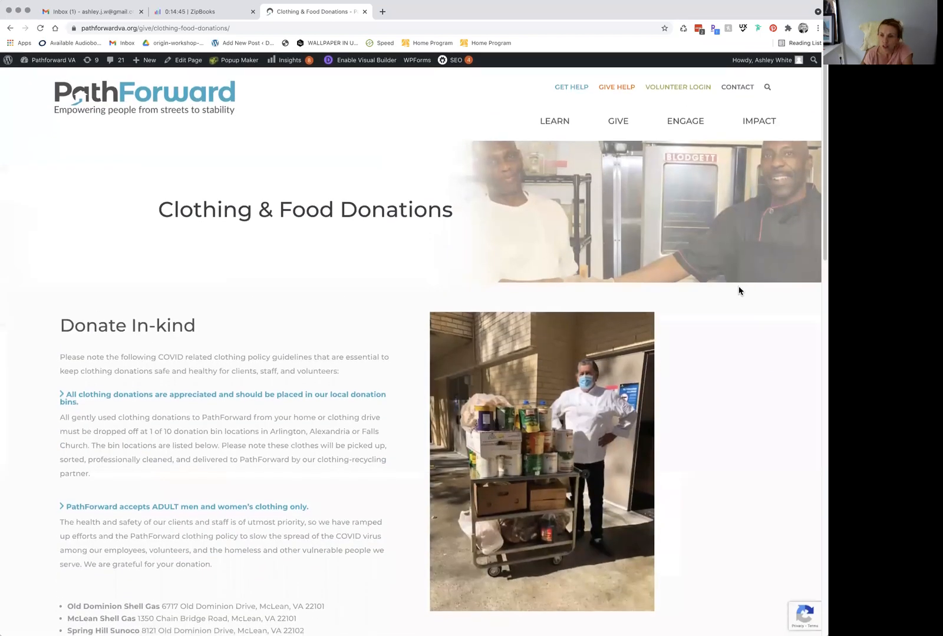
scroll(738, 292, "down", 5)
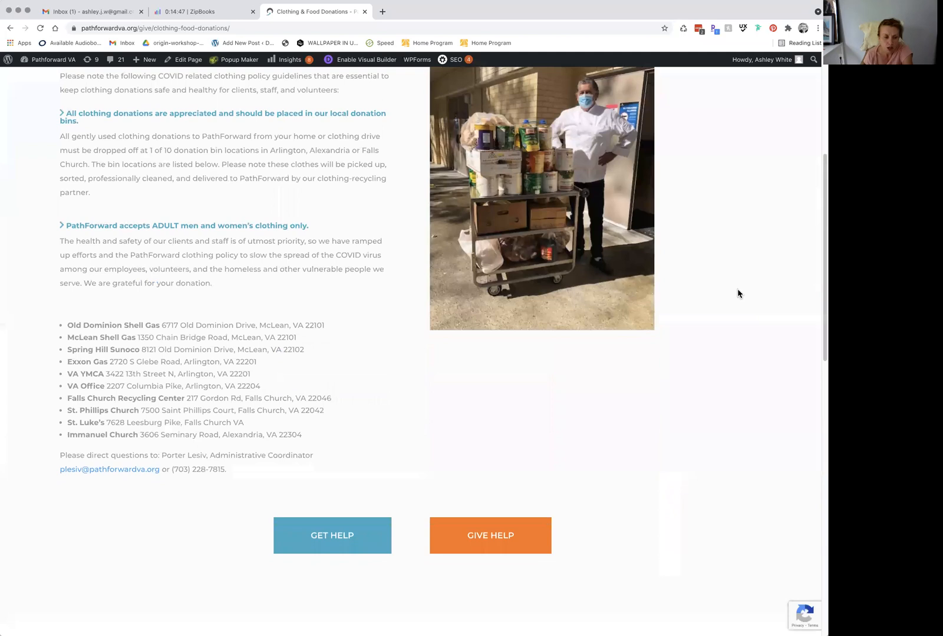
scroll(738, 293, "down", 10)
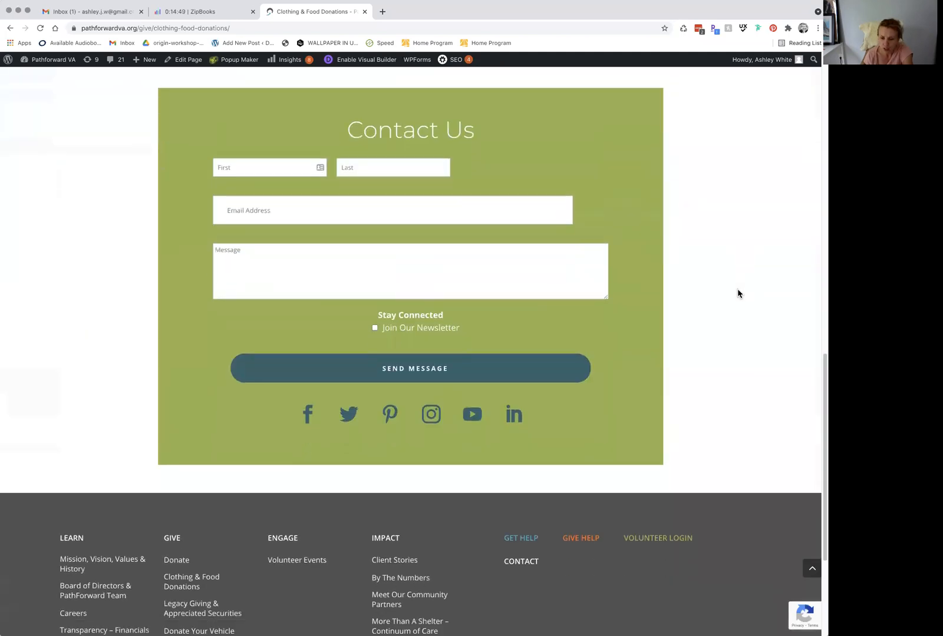
scroll(737, 293, "down", 2)
scroll(738, 293, "up", 20)
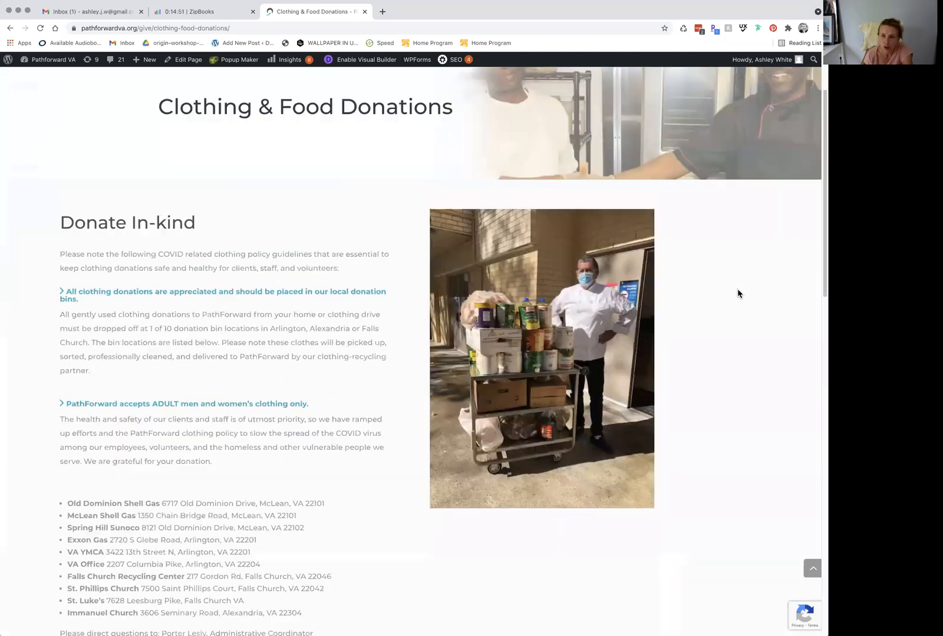
scroll(738, 293, "up", 2)
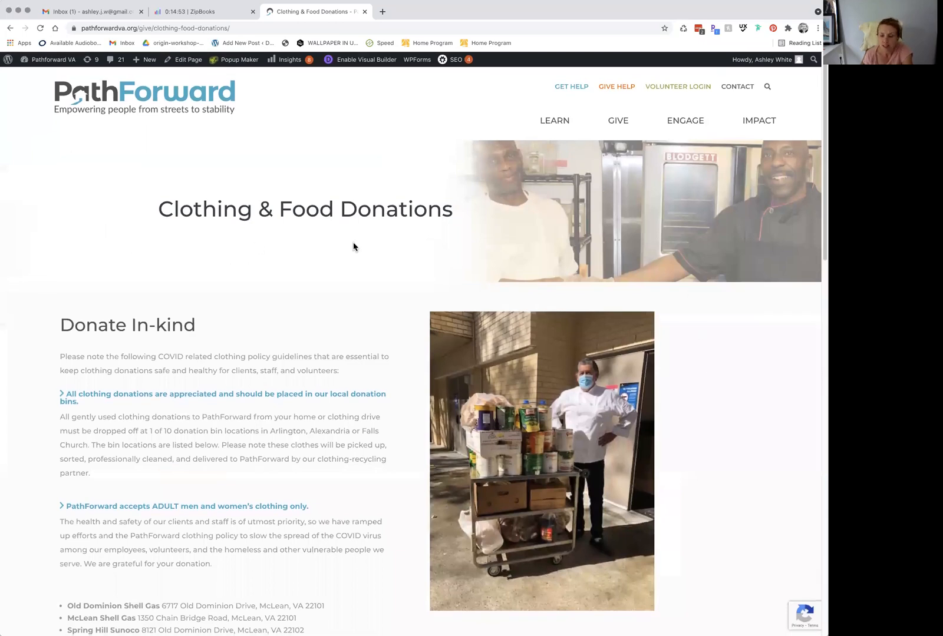